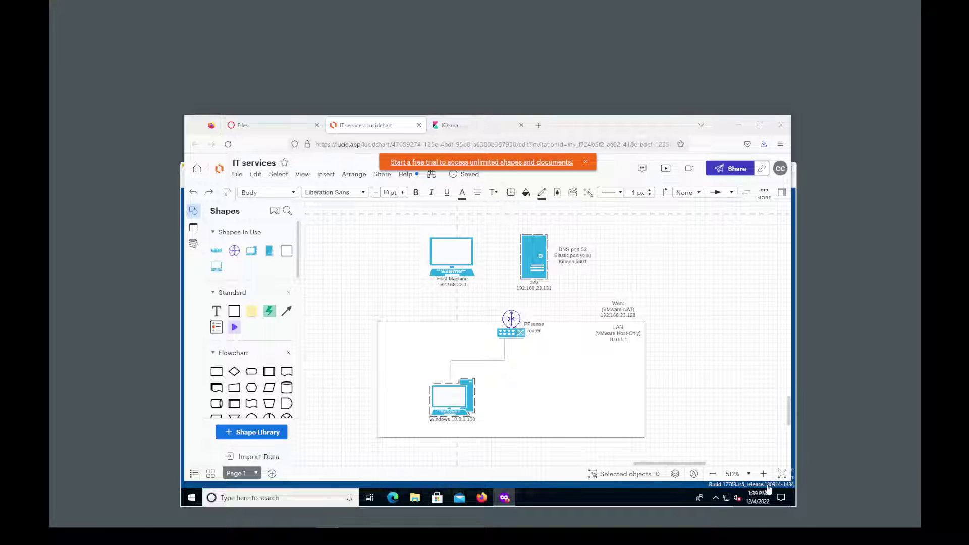
# Step: Select the deb server shape in the network diagram and switch to the Canvas course files
pyautogui.click(457, 404)
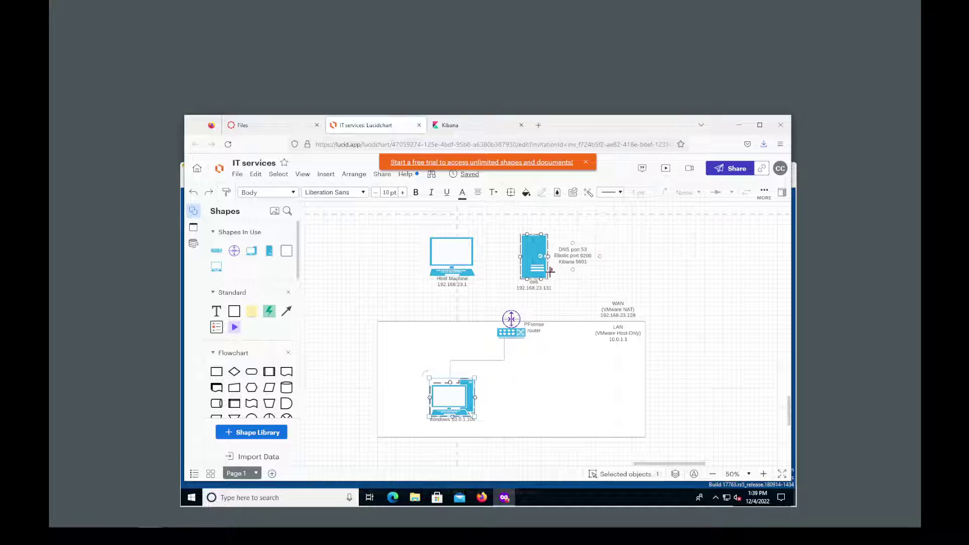
pyautogui.click(534, 261)
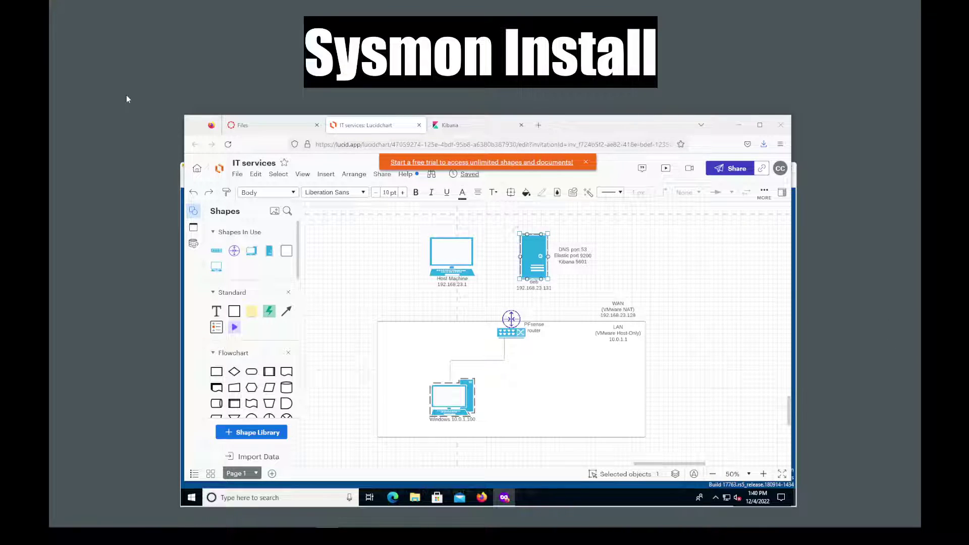
pyautogui.click(266, 125)
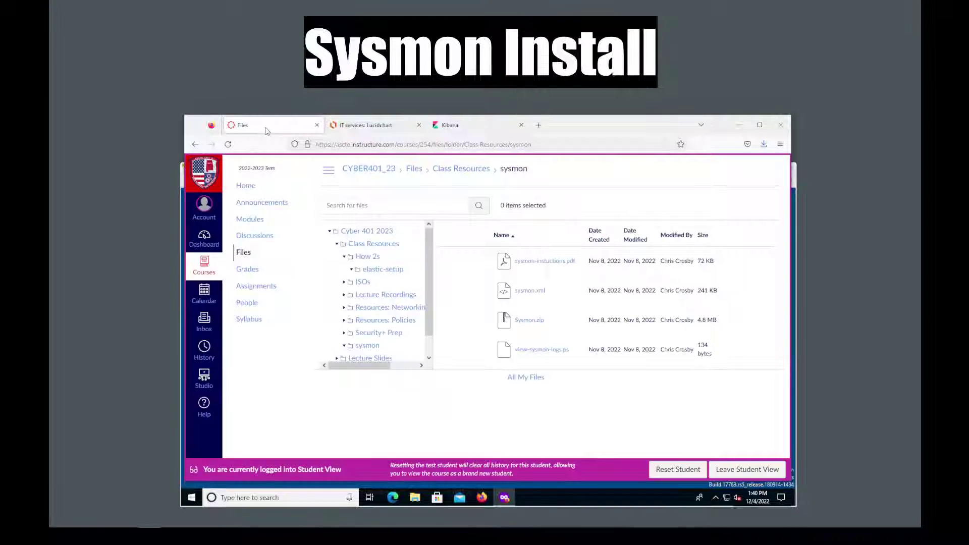
# Step: Save Sysmon.zip into a new Desktop folder named sysmon
pyautogui.rightClick(525, 326)
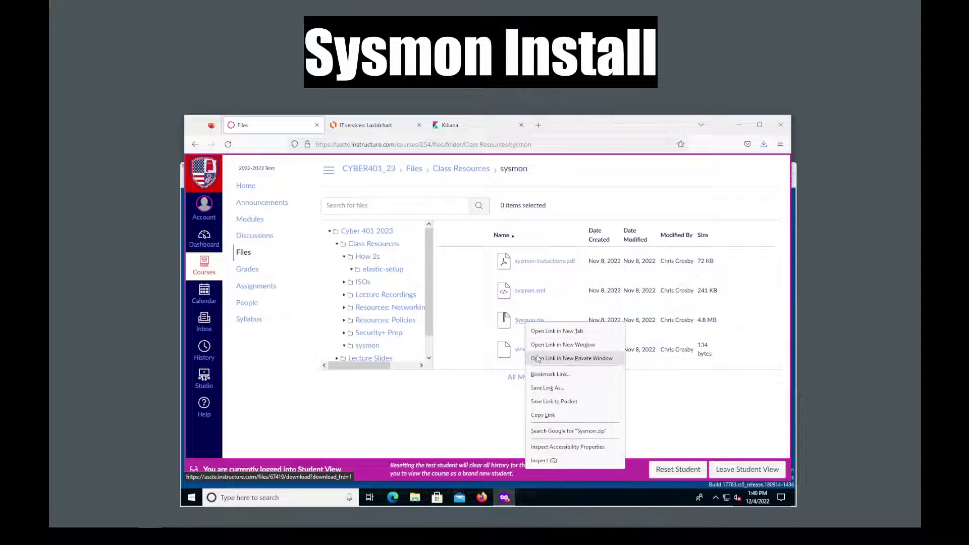
pyautogui.click(544, 390)
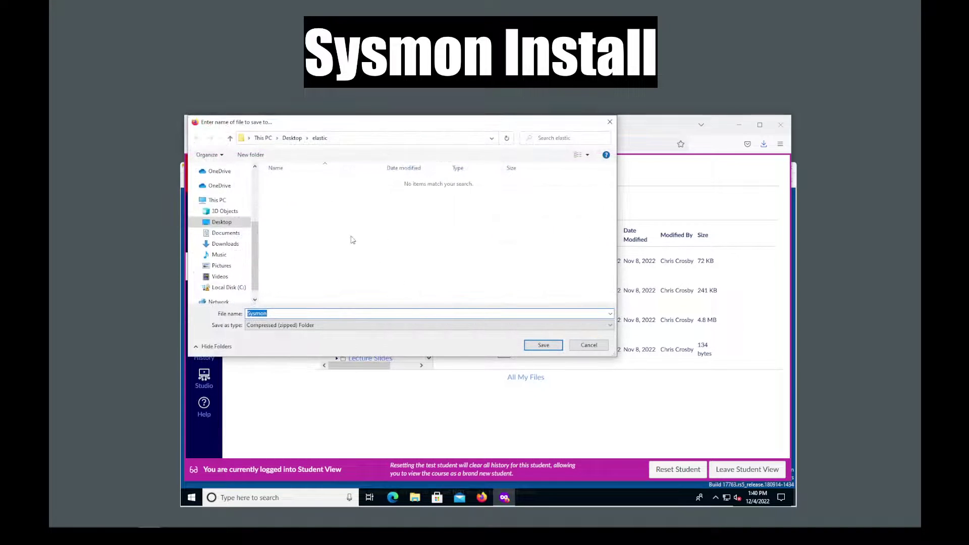
pyautogui.click(292, 138)
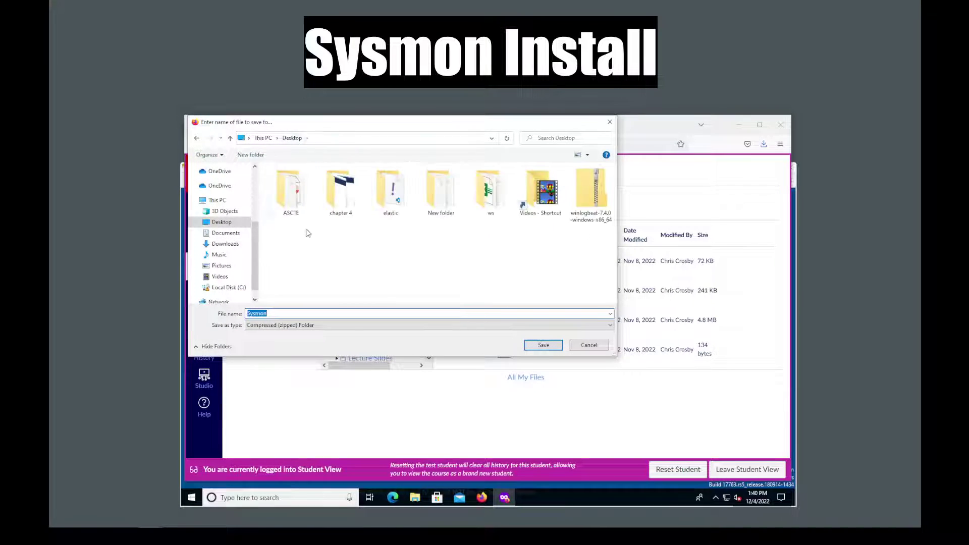
pyautogui.rightClick(316, 247)
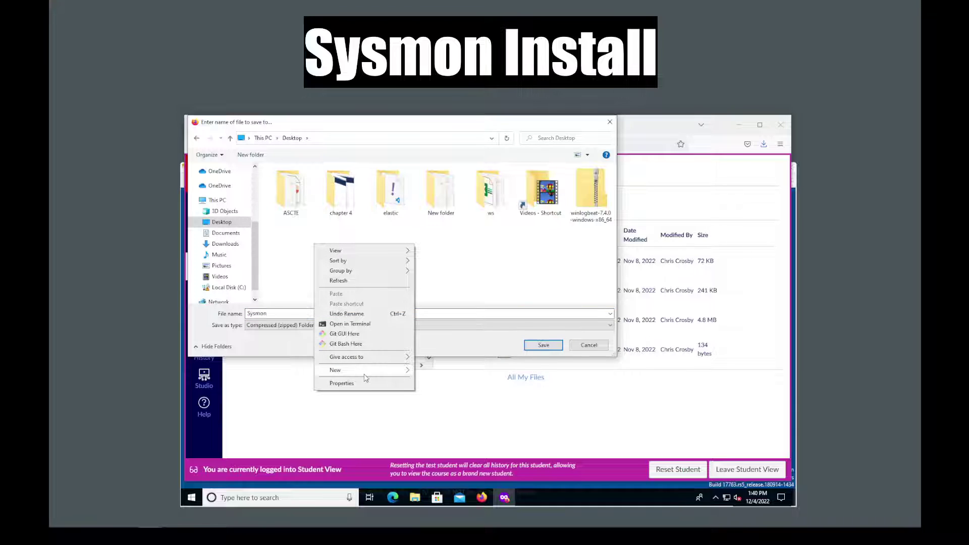
pyautogui.moveTo(365, 372)
pyautogui.click(423, 371)
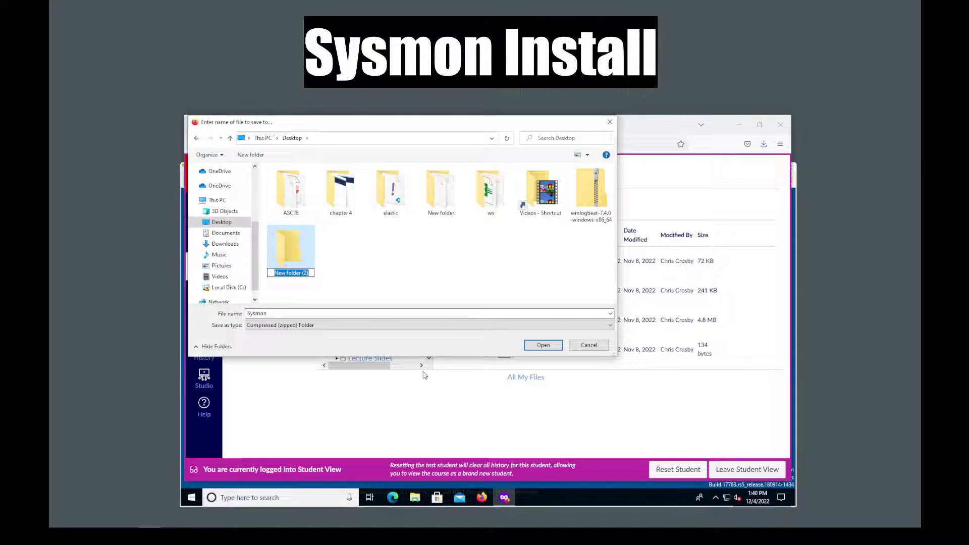
pyautogui.write('sysmon')
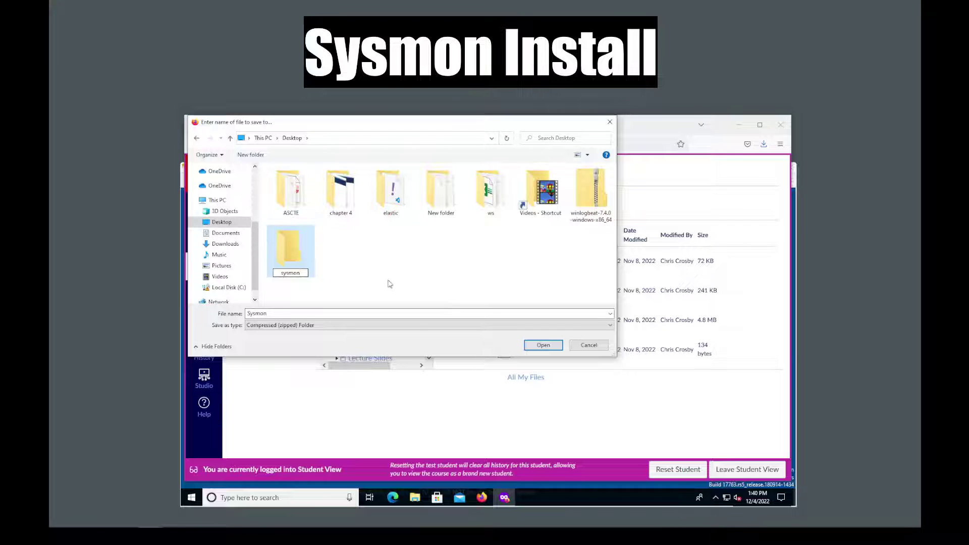
pyautogui.click(391, 284)
pyautogui.doubleClick(305, 261)
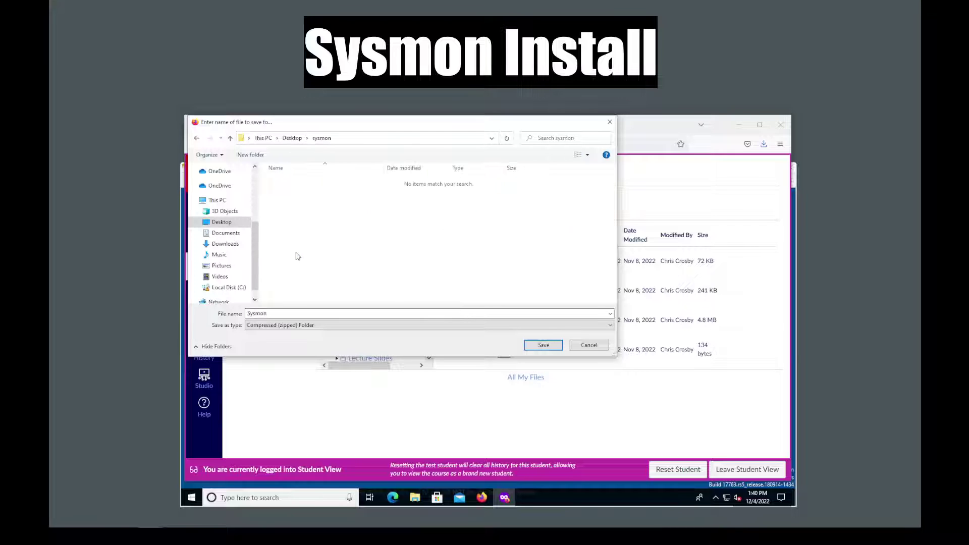
pyautogui.click(543, 345)
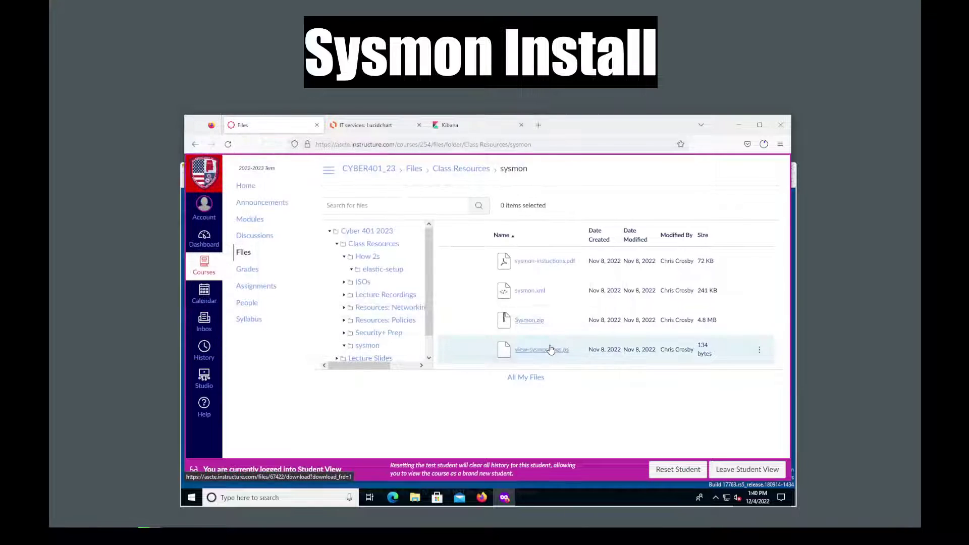
# Step: Save sysmon.xml and view-sysmon-logs.ps into the Desktop sysmon folder as well
pyautogui.rightClick(527, 293)
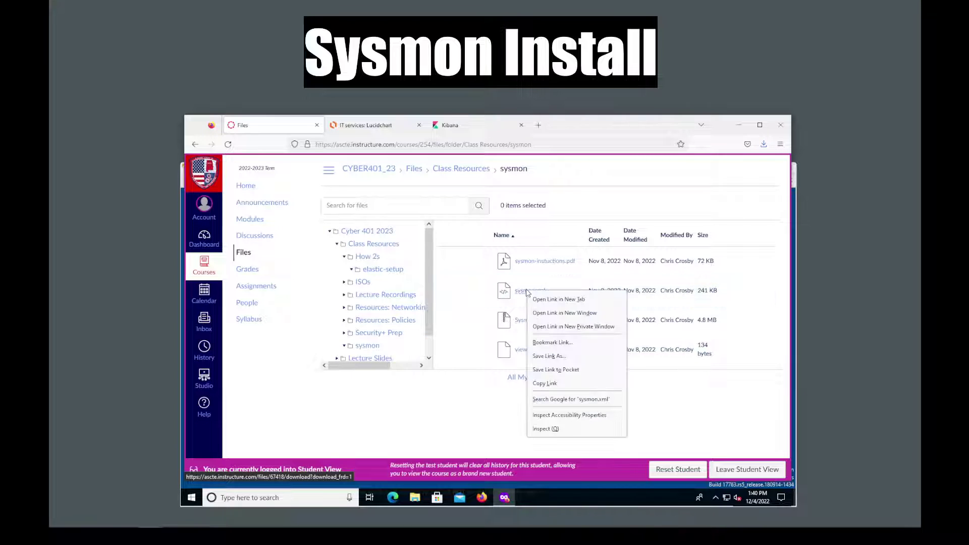
pyautogui.click(549, 358)
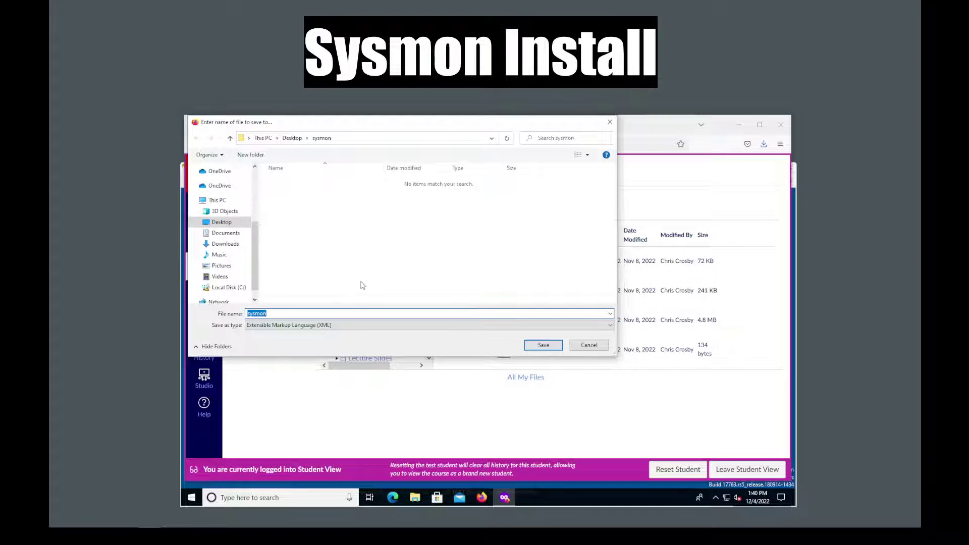
pyautogui.click(541, 345)
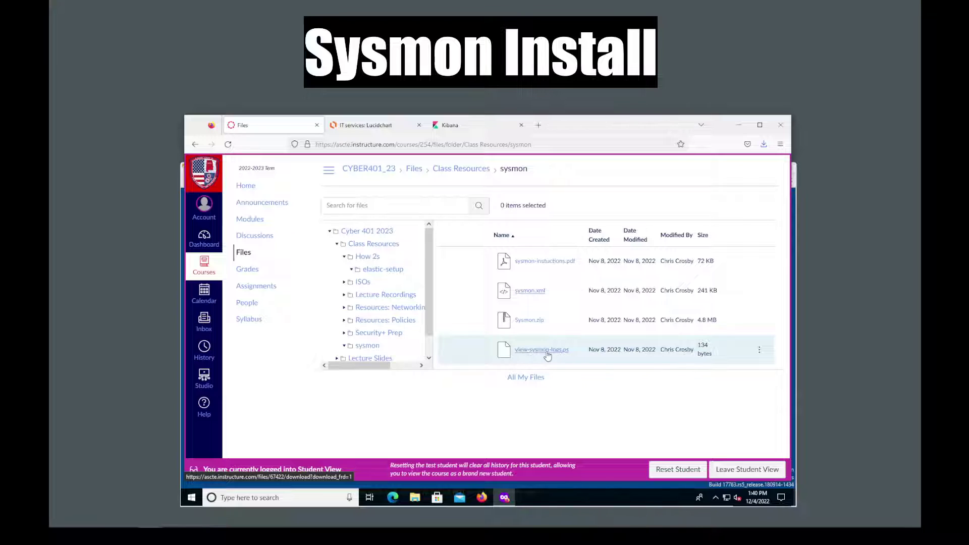
pyautogui.rightClick(536, 355)
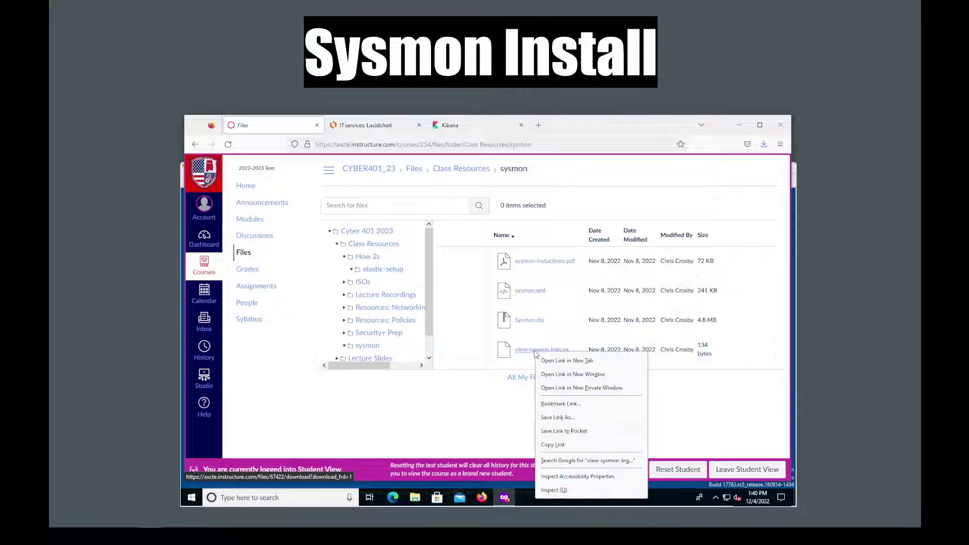
pyautogui.click(557, 418)
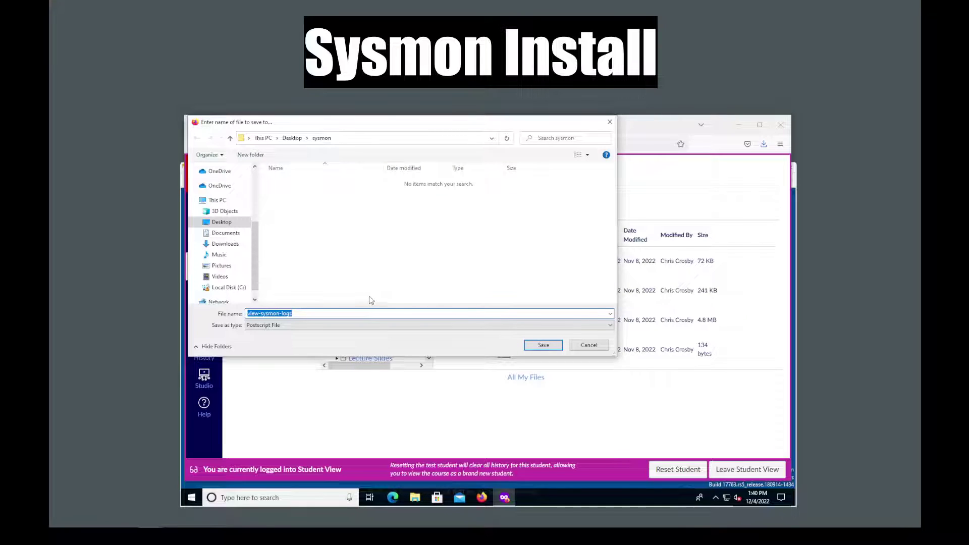
pyautogui.click(540, 347)
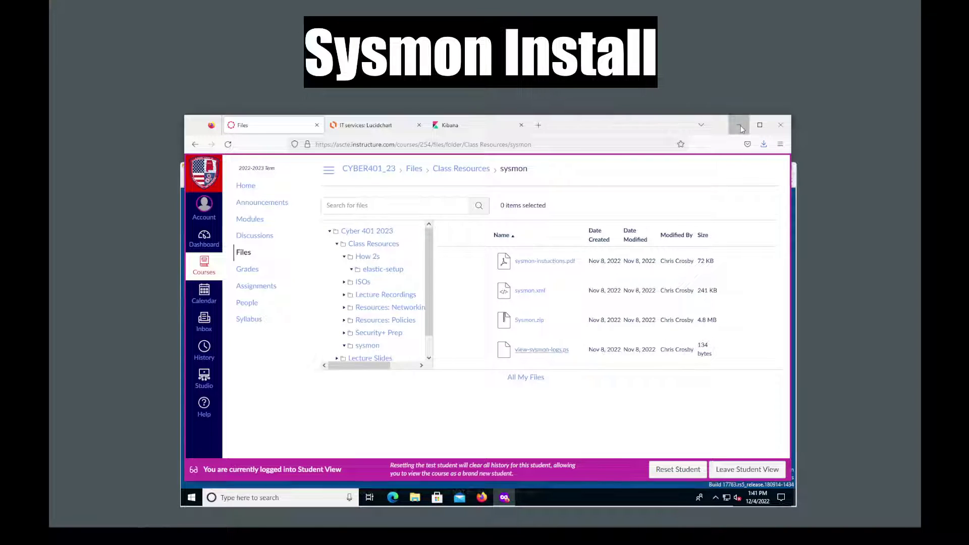
# Step: Arrange the VM window beside the host sysmon folder and minimize Firefox inside the VM
pyautogui.moveTo(513, 167); pyautogui.dragTo(604, 90)
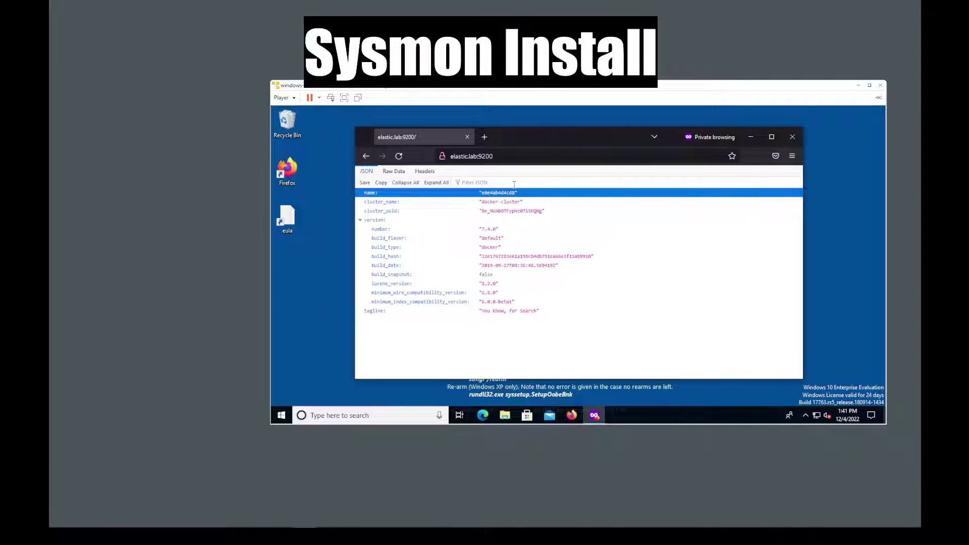
pyautogui.moveTo(105, 527)
pyautogui.moveTo(602, 131); pyautogui.dragTo(500, 108)
pyautogui.click(751, 137)
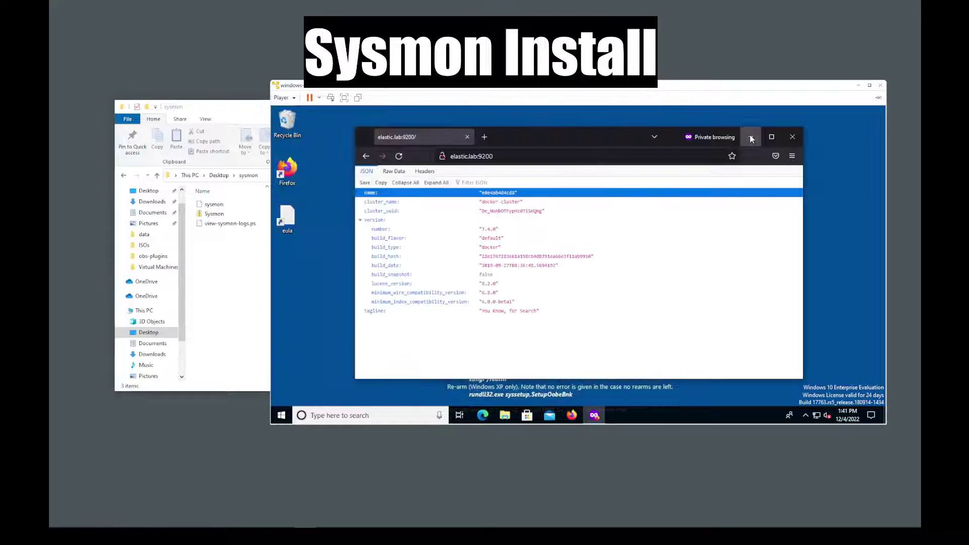
pyautogui.click(751, 136)
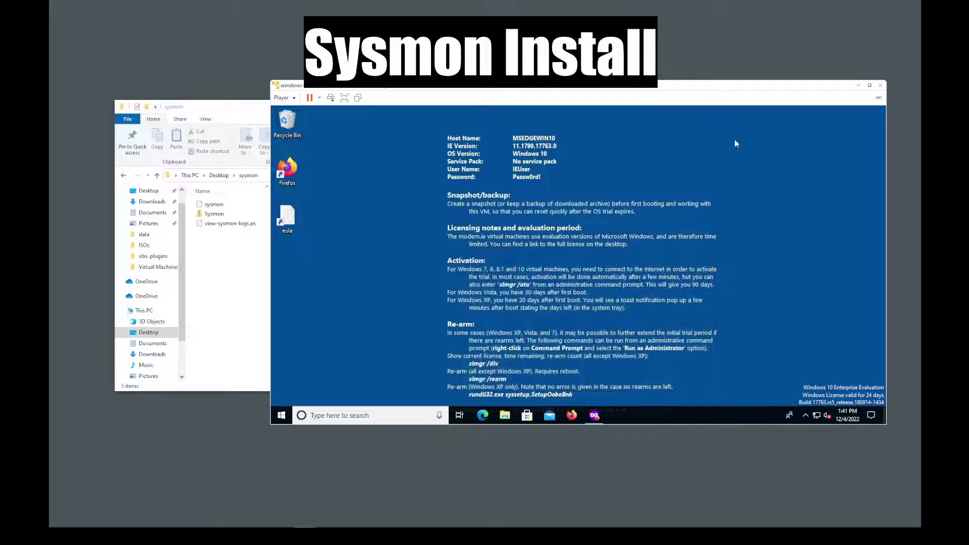
# Step: Copy Sysmon.zip, sysmon.xml and view-sysmon-logs.ps onto the VM desktop and stack them in a column
pyautogui.click(219, 261)
pyautogui.moveTo(214, 213); pyautogui.dragTo(718, 251)
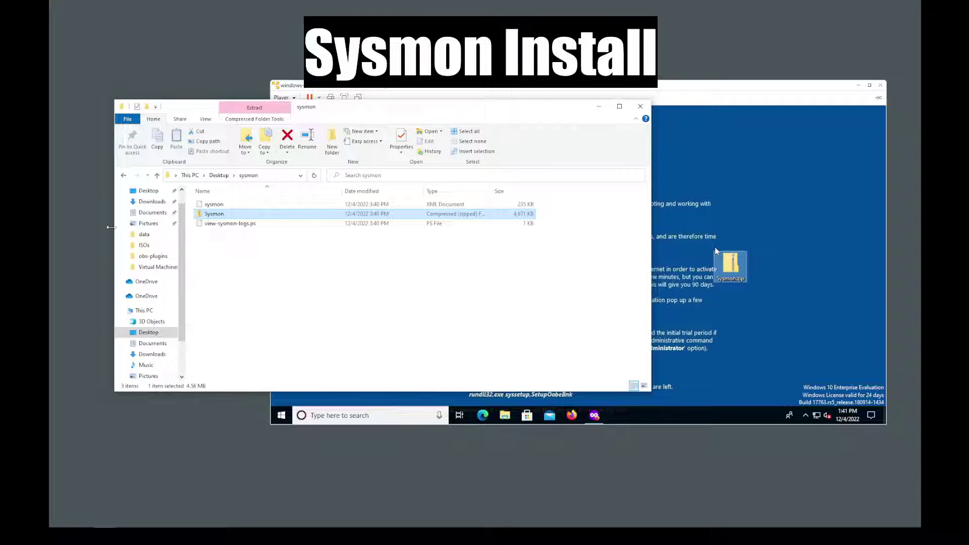
pyautogui.moveTo(214, 204); pyautogui.dragTo(741, 320)
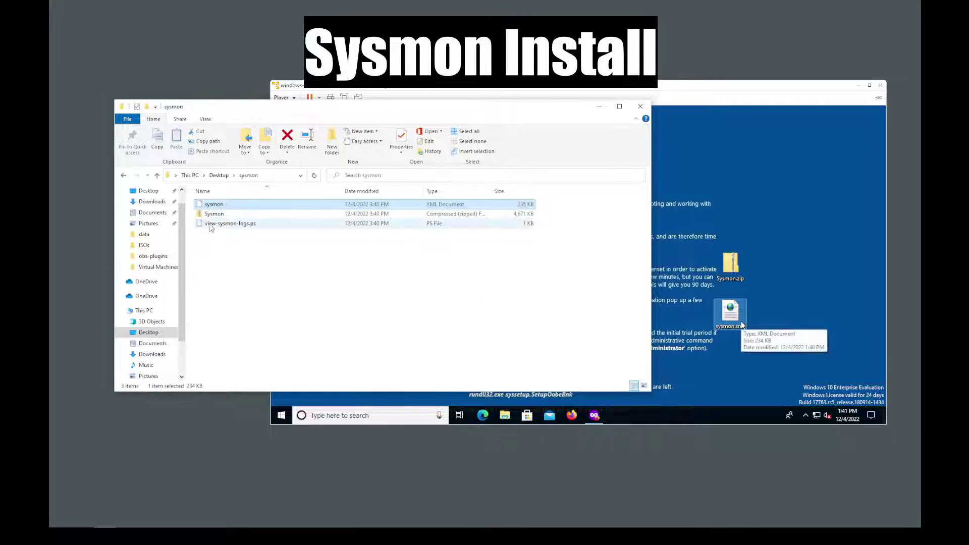
pyautogui.moveTo(210, 225); pyautogui.dragTo(746, 208)
pyautogui.click(698, 238)
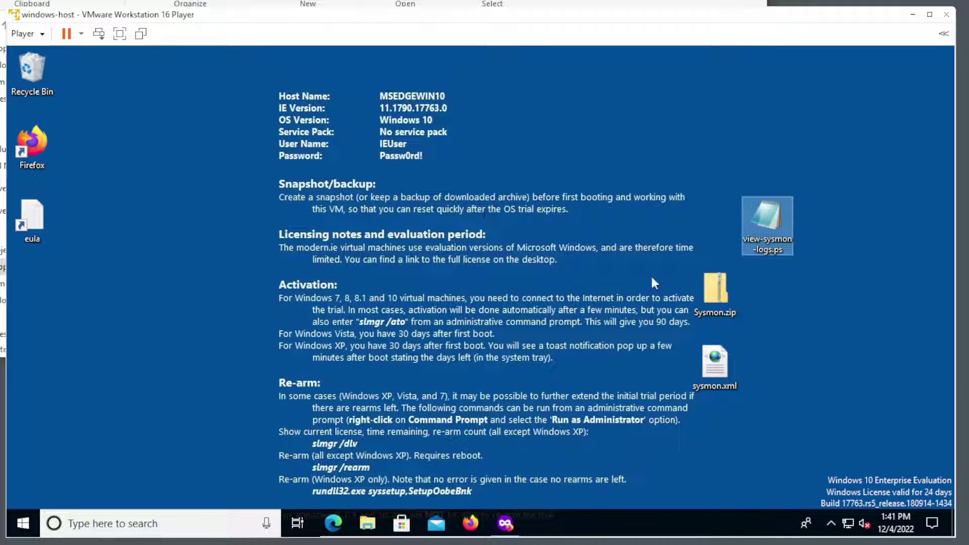
pyautogui.moveTo(716, 289); pyautogui.dragTo(775, 287)
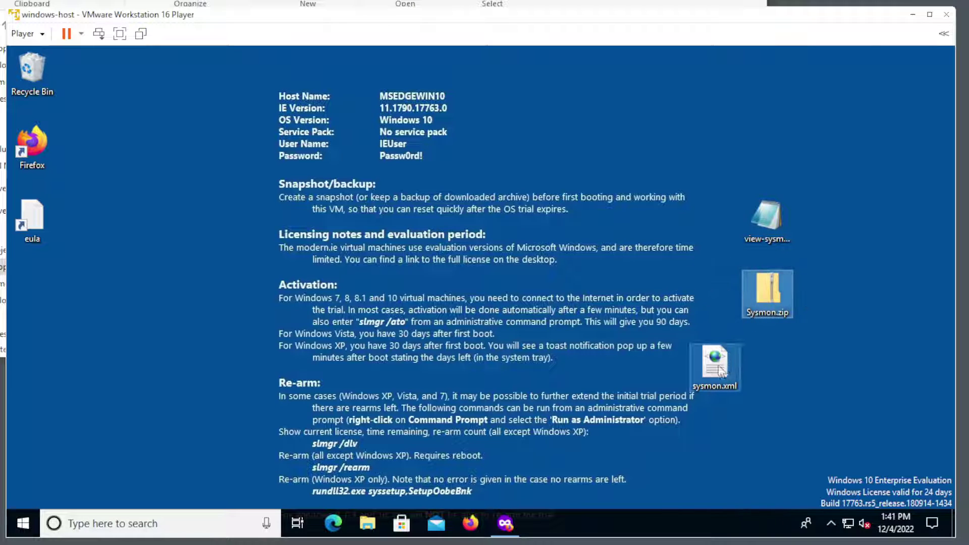
pyautogui.moveTo(719, 371); pyautogui.dragTo(768, 365)
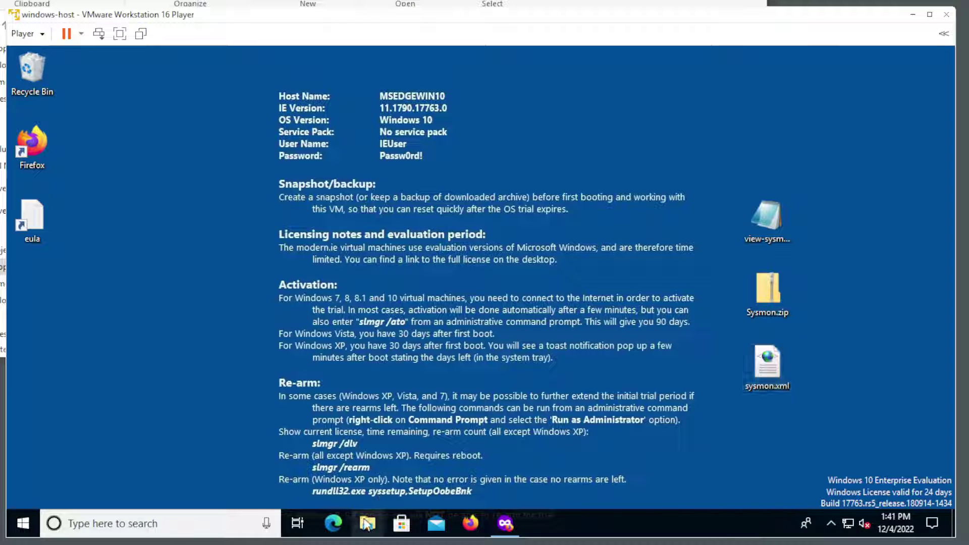
# Step: Create a new folder named sysmon under C:\Program Files
pyautogui.click(368, 525)
pyautogui.click(343, 124)
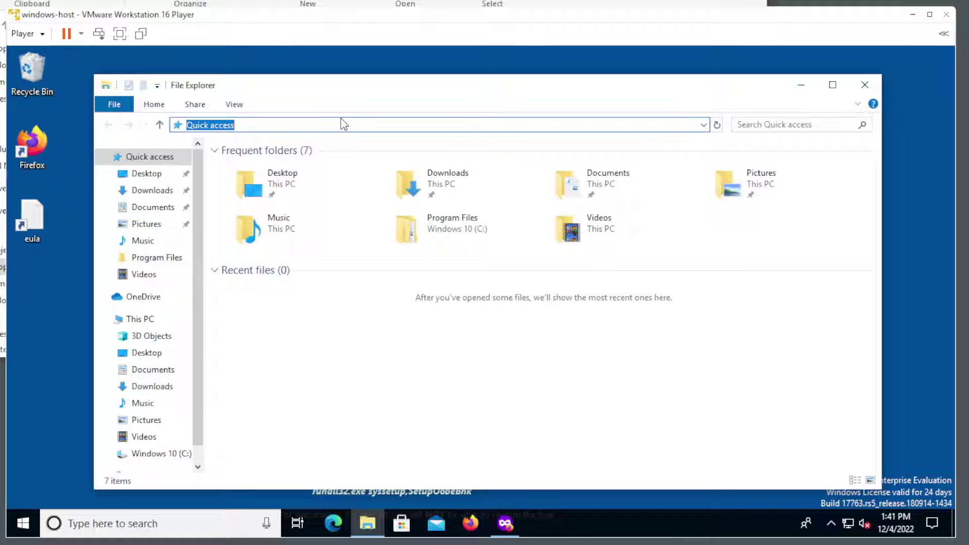
pyautogui.write('c:\\')
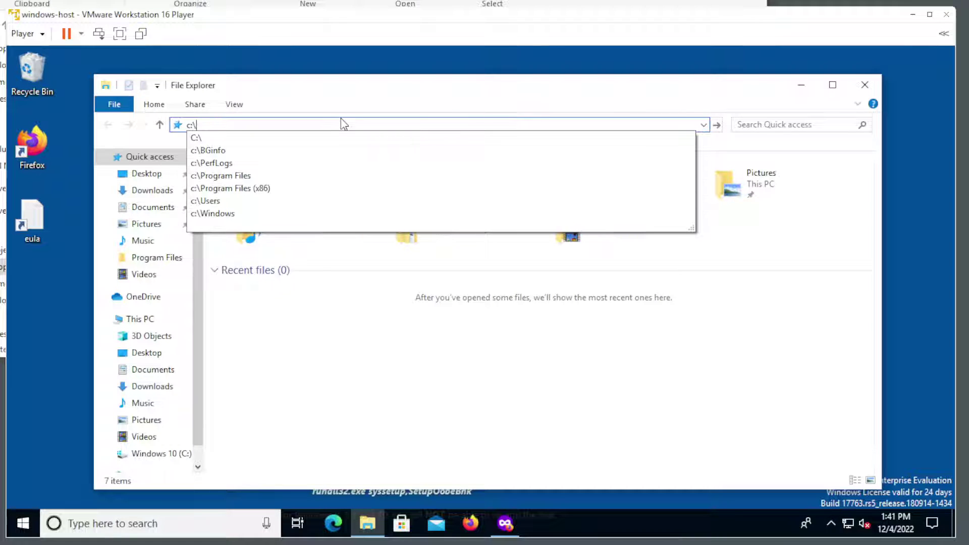
pyautogui.click(234, 179)
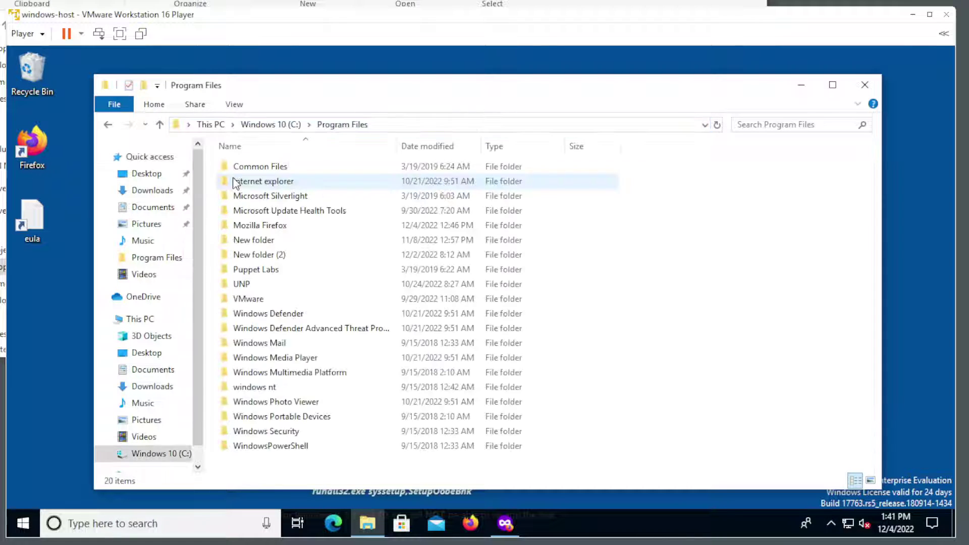
pyautogui.rightClick(635, 285)
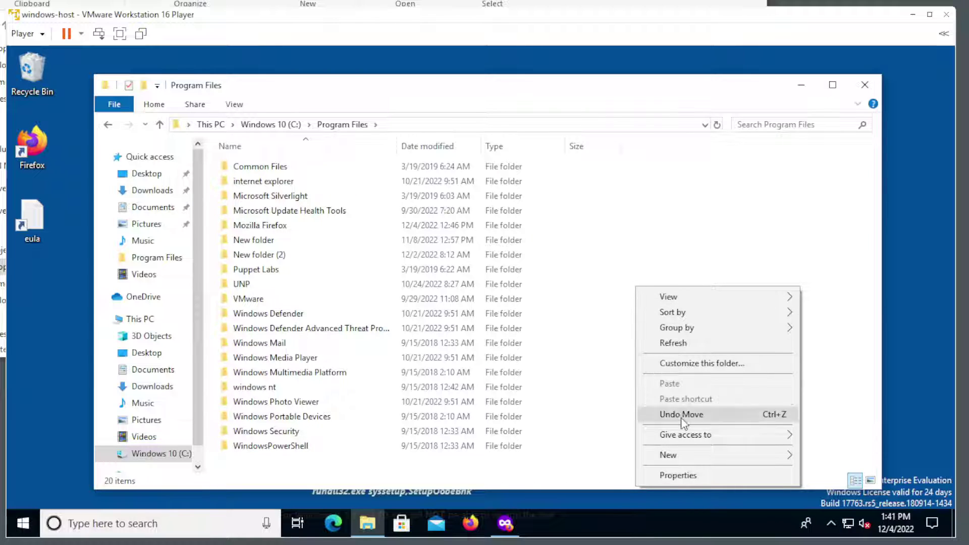
pyautogui.click(815, 456)
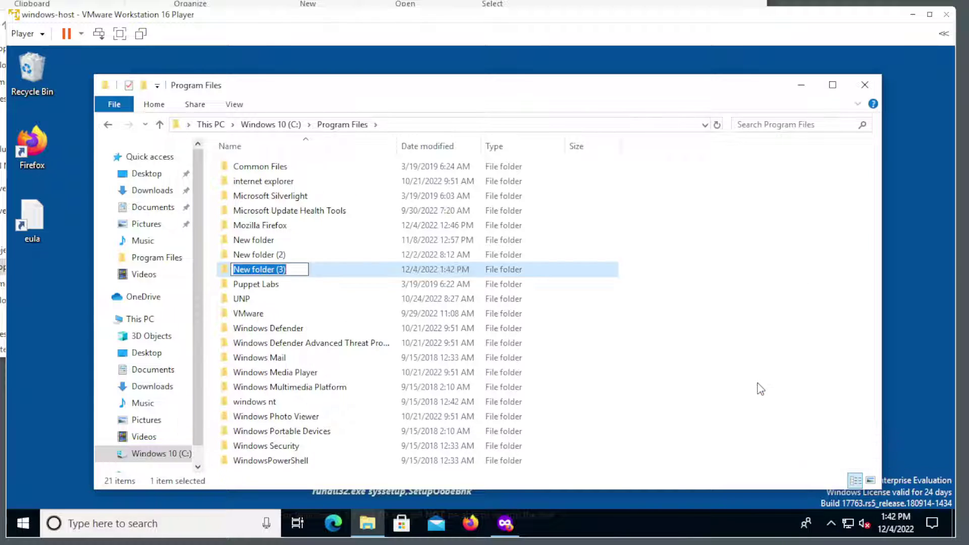
pyautogui.write('sysmon')
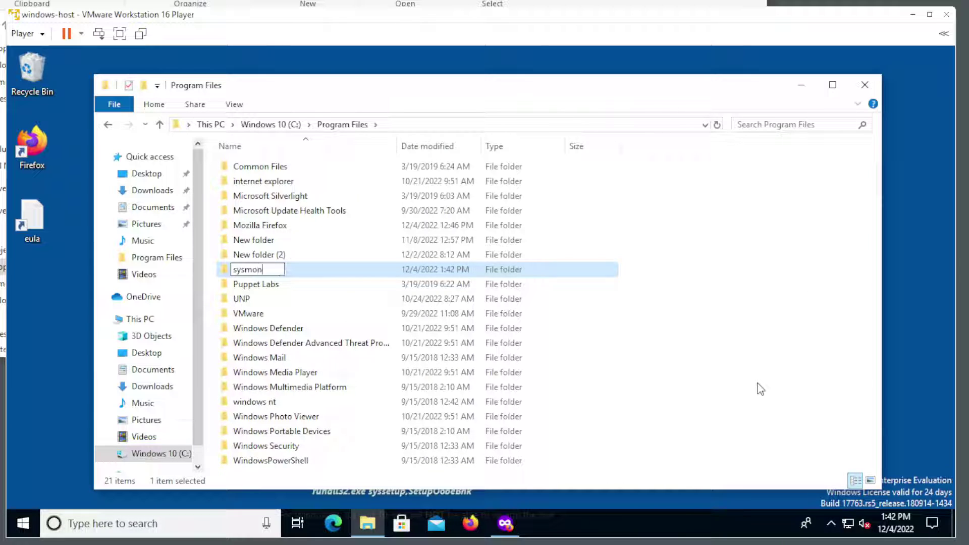
pyautogui.click(763, 322)
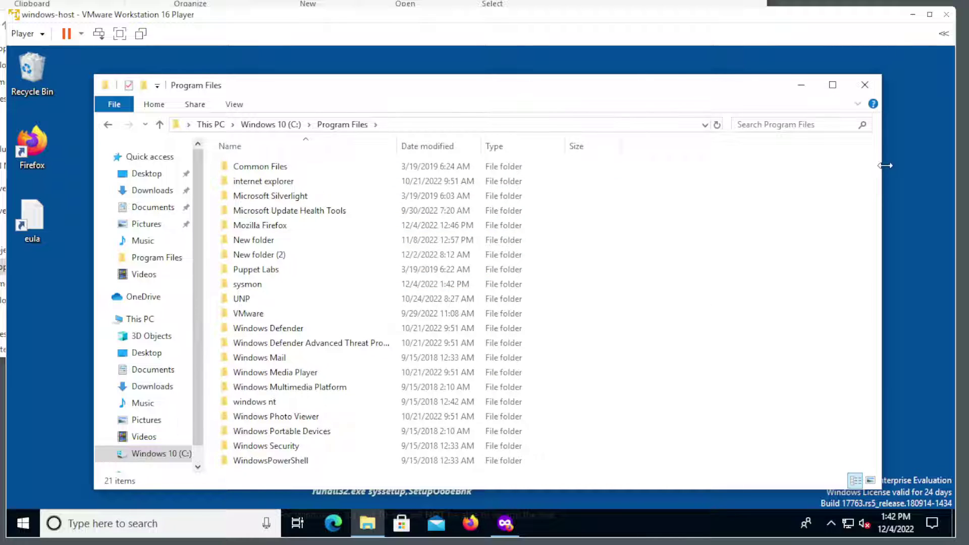
# Step: Move sysmon.xml from the desktop into the Program Files sysmon folder, granting administrator permission
pyautogui.moveTo(886, 166); pyautogui.dragTo(633, 164)
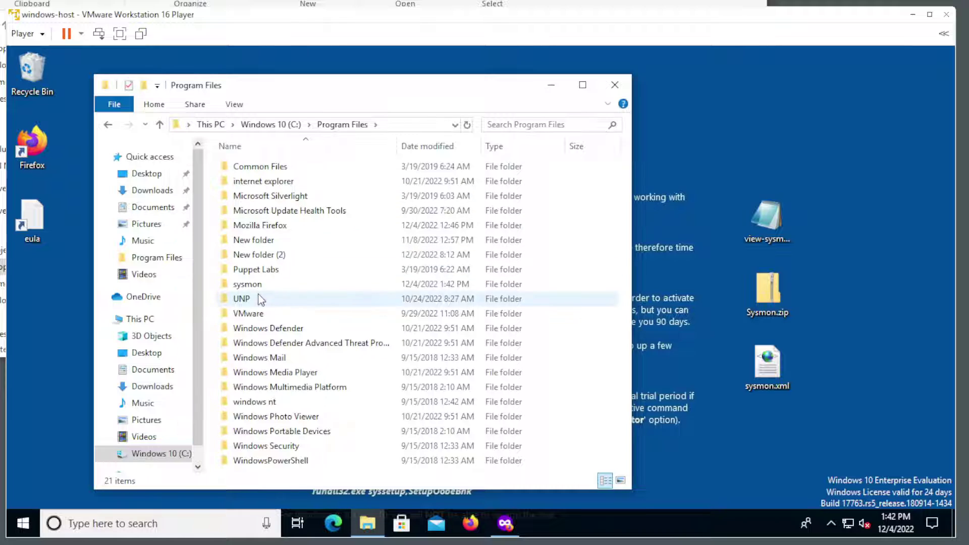
pyautogui.doubleClick(252, 286)
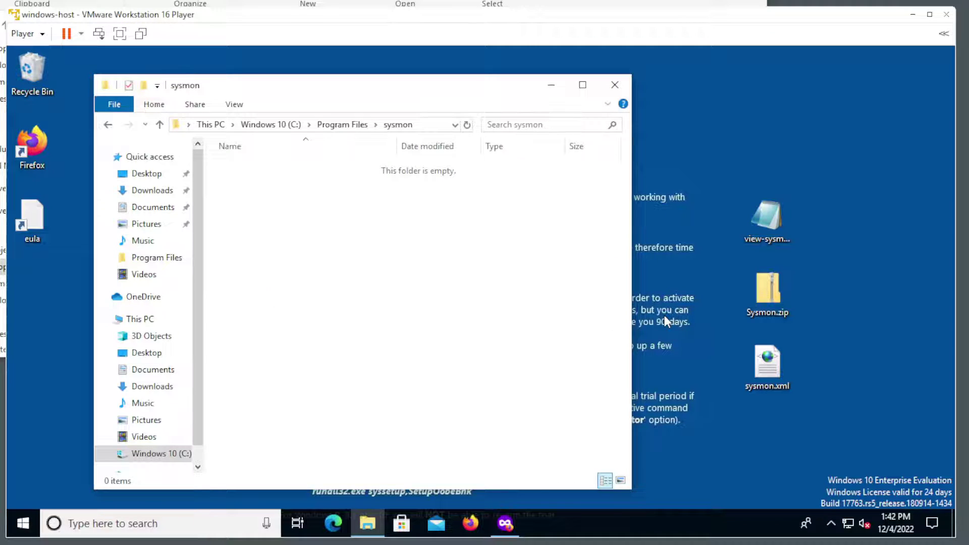
pyautogui.moveTo(777, 380); pyautogui.dragTo(466, 277)
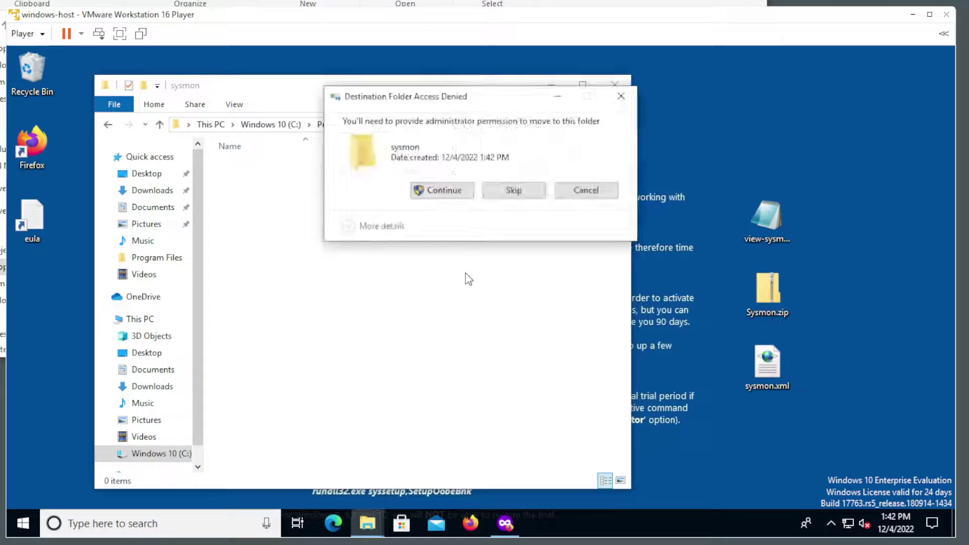
pyautogui.click(439, 195)
# Step: Copy Sysmon64.exe from Sysmon.zip into the sysmon folder with administrator permission
pyautogui.doubleClick(769, 280)
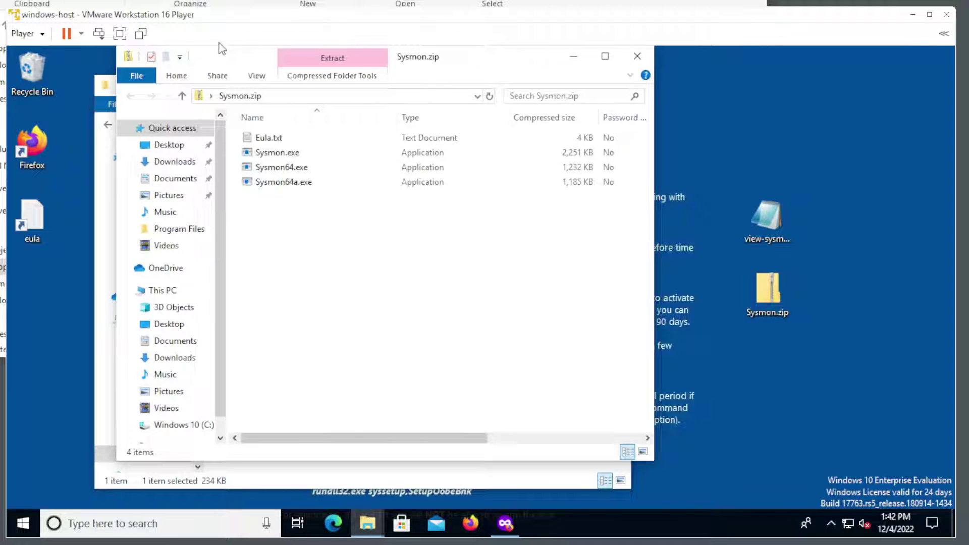
pyautogui.moveTo(216, 58); pyautogui.dragTo(552, 82)
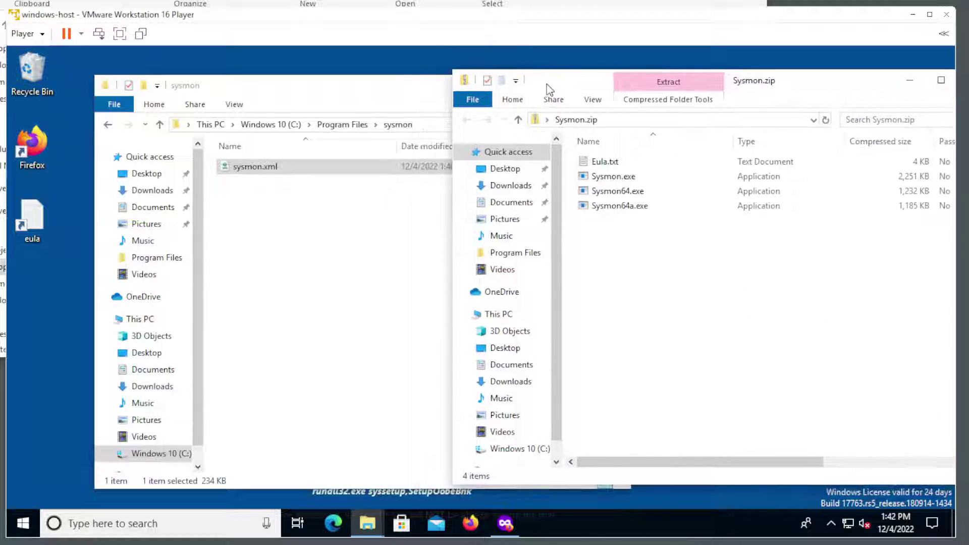
pyautogui.moveTo(625, 191); pyautogui.dragTo(283, 273)
pyautogui.click(442, 192)
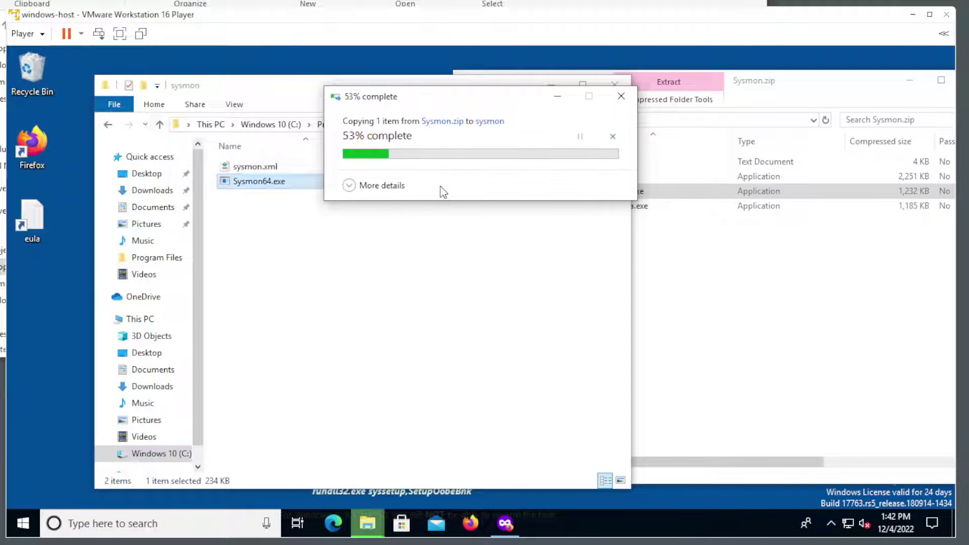
pyautogui.click(726, 253)
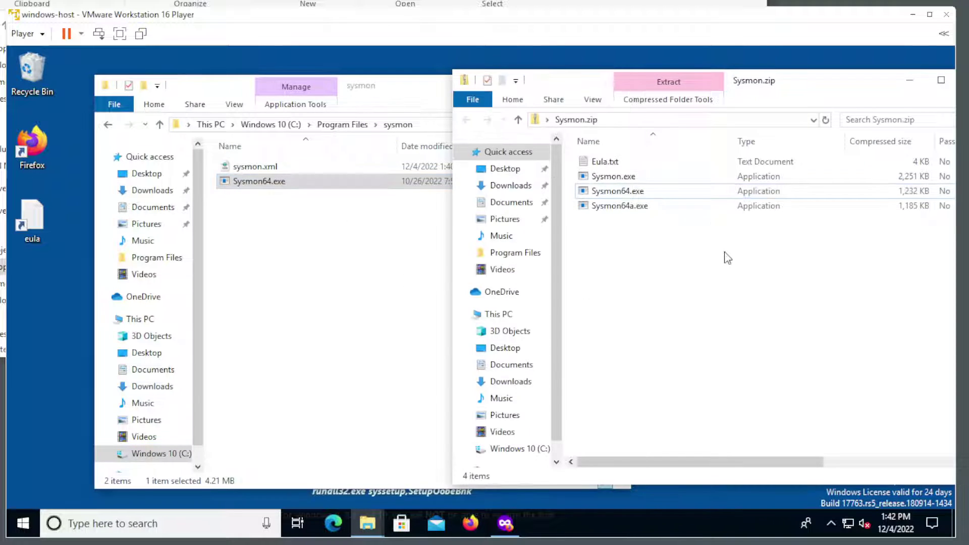
pyautogui.click(910, 80)
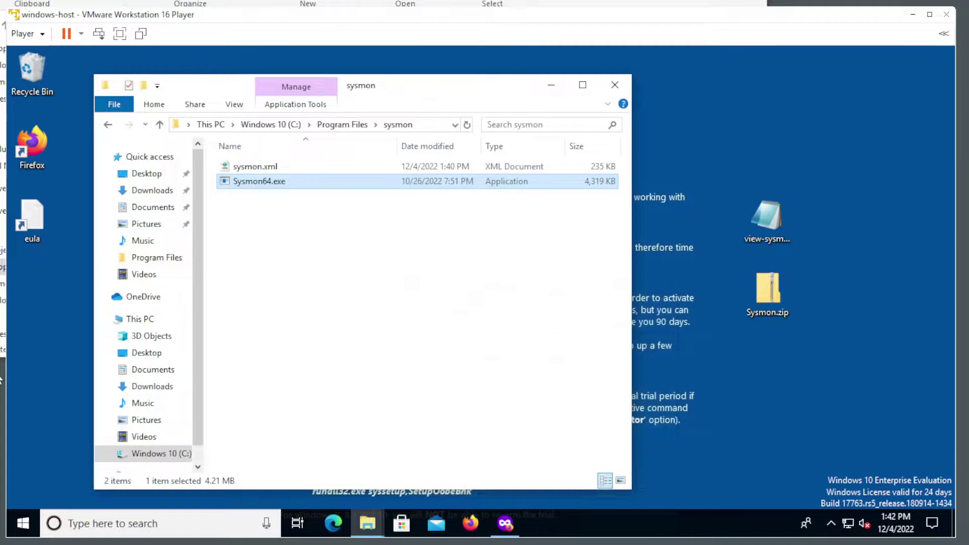
# Step: Launch Command Prompt as administrator
pyautogui.click(118, 523)
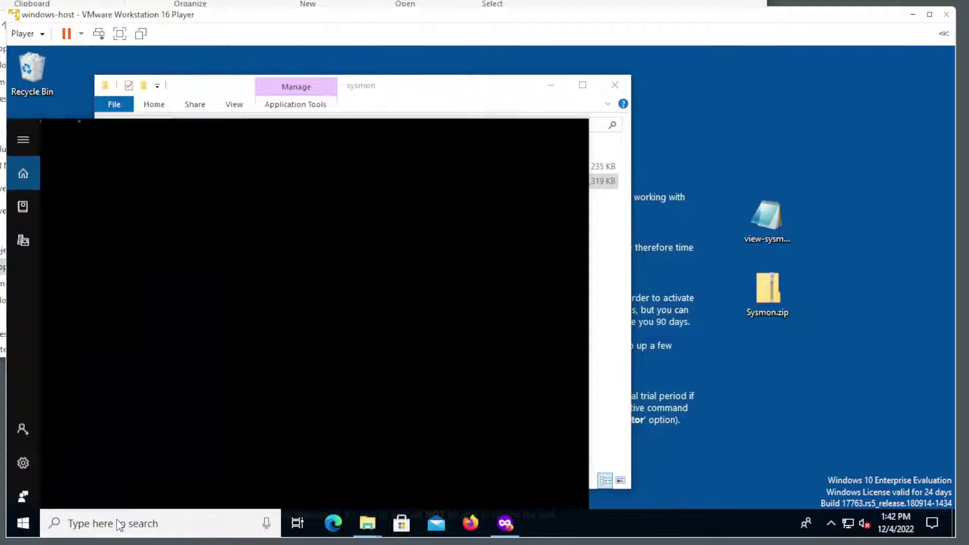
pyautogui.write('cmd')
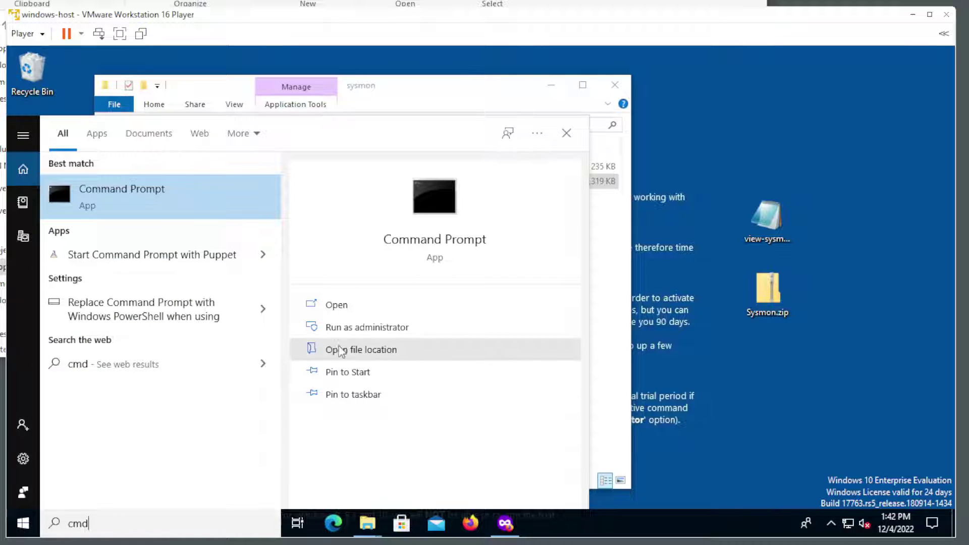
pyautogui.click(360, 330)
pyautogui.click(380, 381)
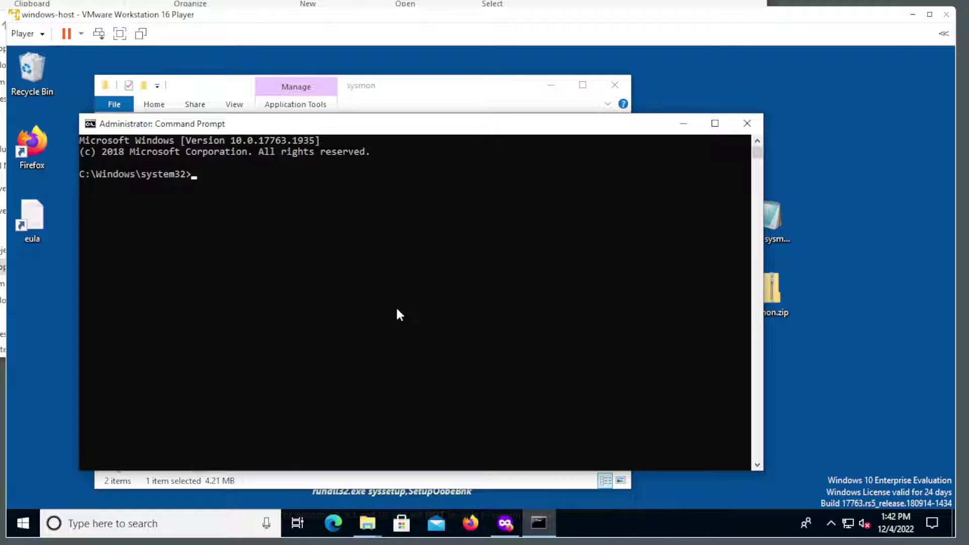
# Step: Change into C:\Program Files\sysmon and list its contents with dir
pyautogui.write('cd c:\\prog')
pyautogui.press('Tab')
pyautogui.write('\\sys')
pyautogui.press('Tab')
pyautogui.press('Return')
pyautogui.write('dir')
pyautogui.press('Return')
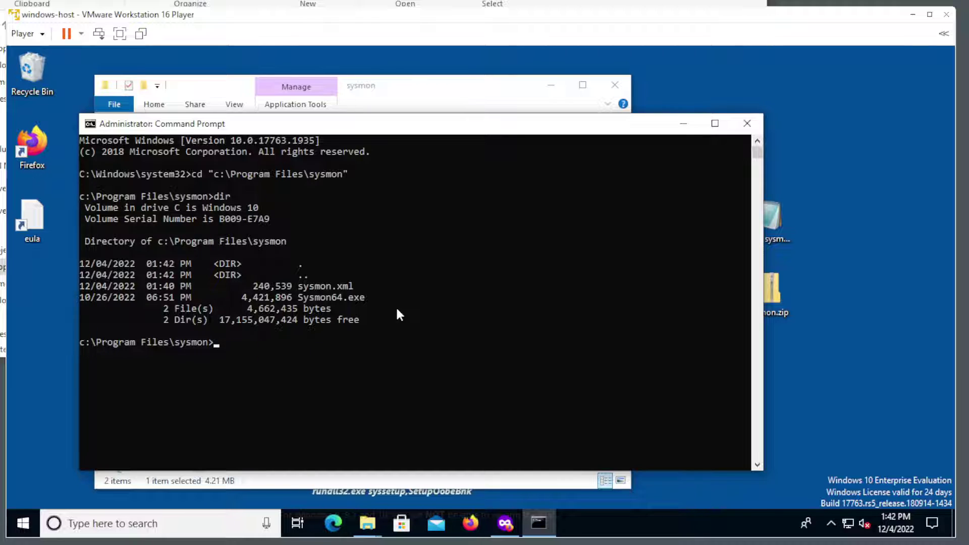
# Step: Run Sysmon64.exe -i sysmon.xml to install Sysmon, then exit the prompt
pyautogui.write('sysm')
pyautogui.press('Tab')
pyautogui.press('Tab')
pyautogui.write('-i sys')
pyautogui.press('Tab')
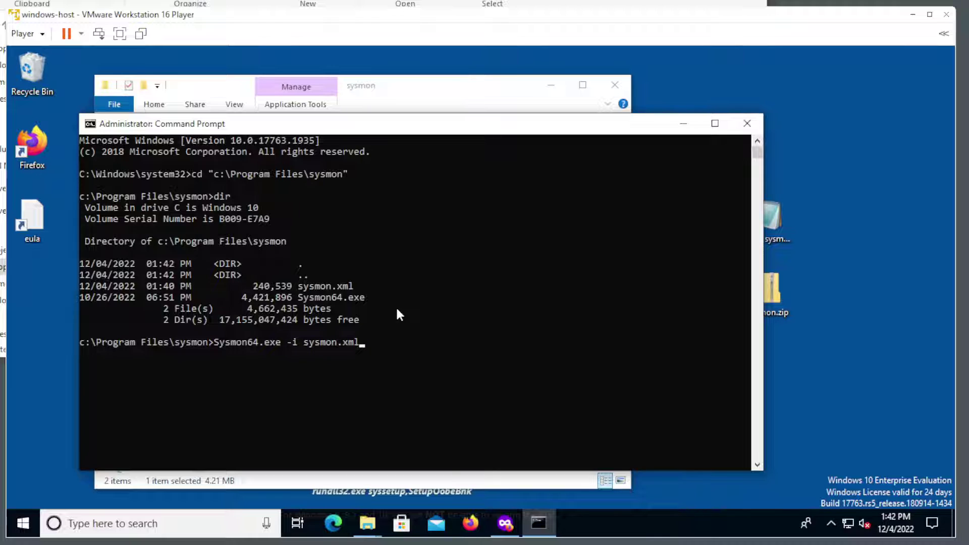
pyautogui.press('Return')
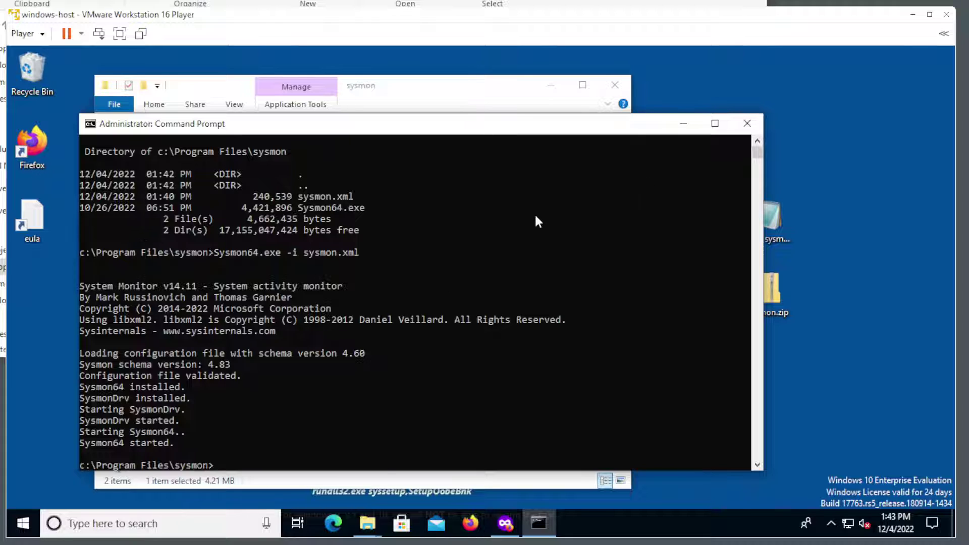
pyautogui.write('exit')
pyautogui.press('Return')
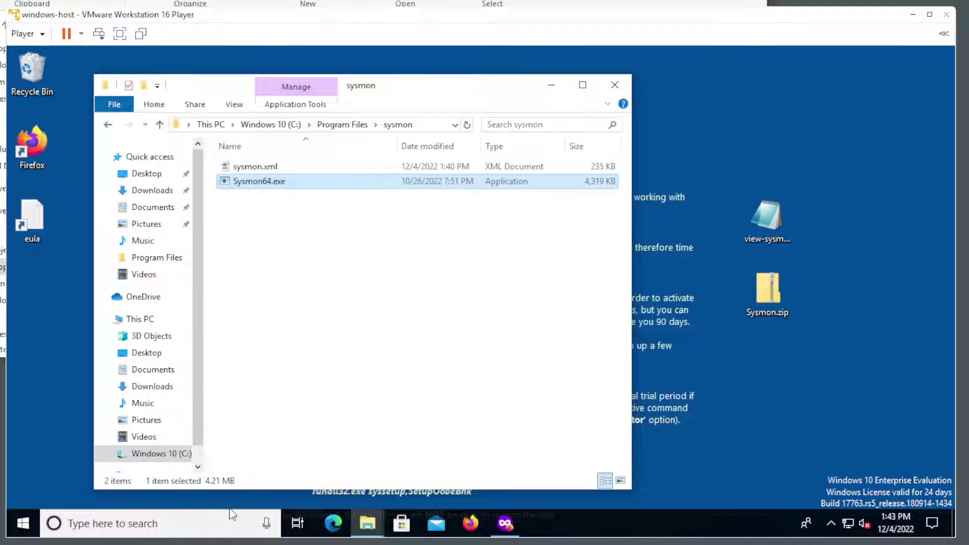
# Step: Launch Windows PowerShell as administrator
pyautogui.click(212, 522)
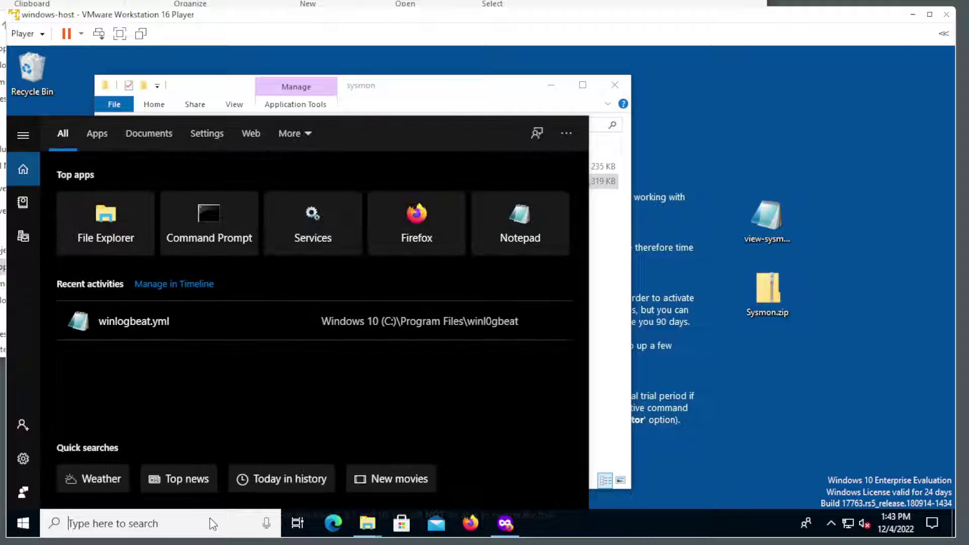
pyautogui.write('power')
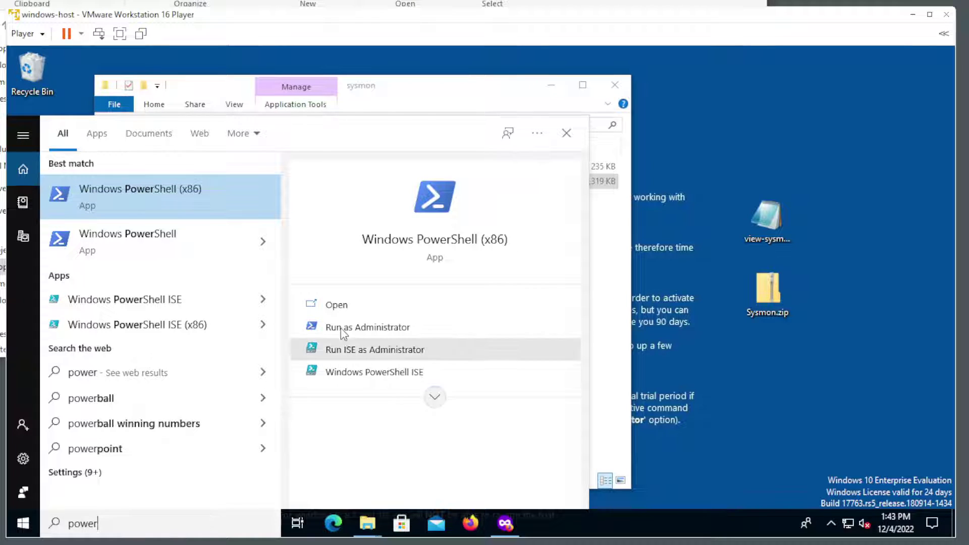
pyautogui.click(343, 329)
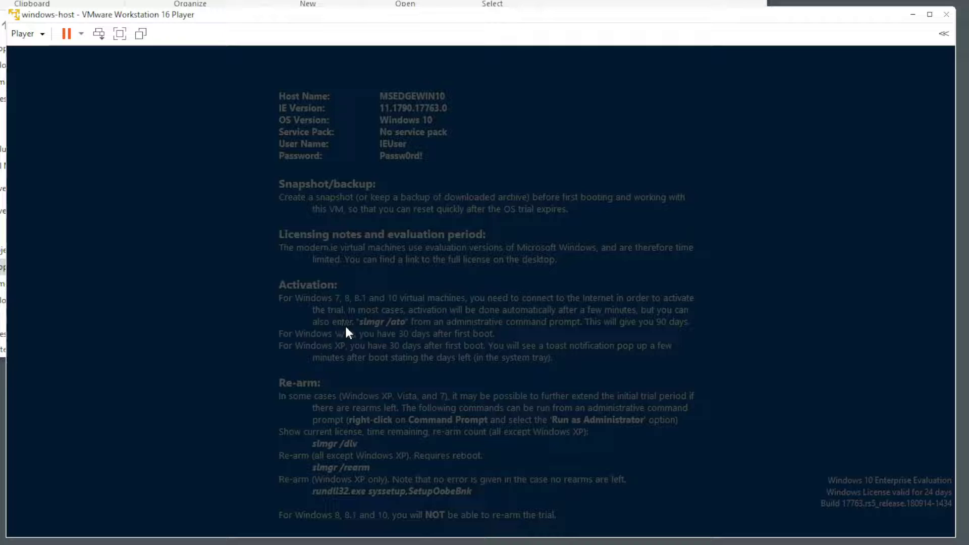
pyautogui.click(397, 370)
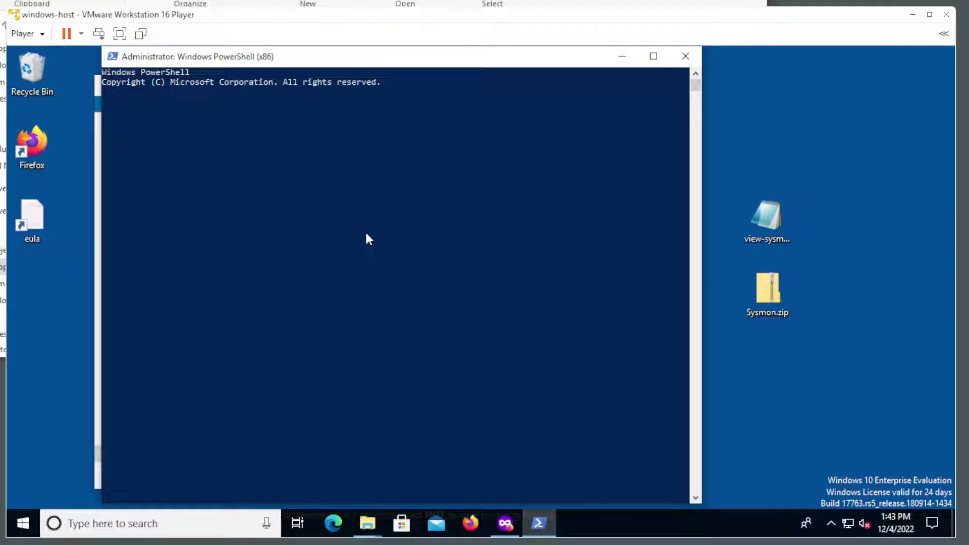
# Step: Change into the user's Desktop folder and list its contents with dir
pyautogui.write('cd c:\\')
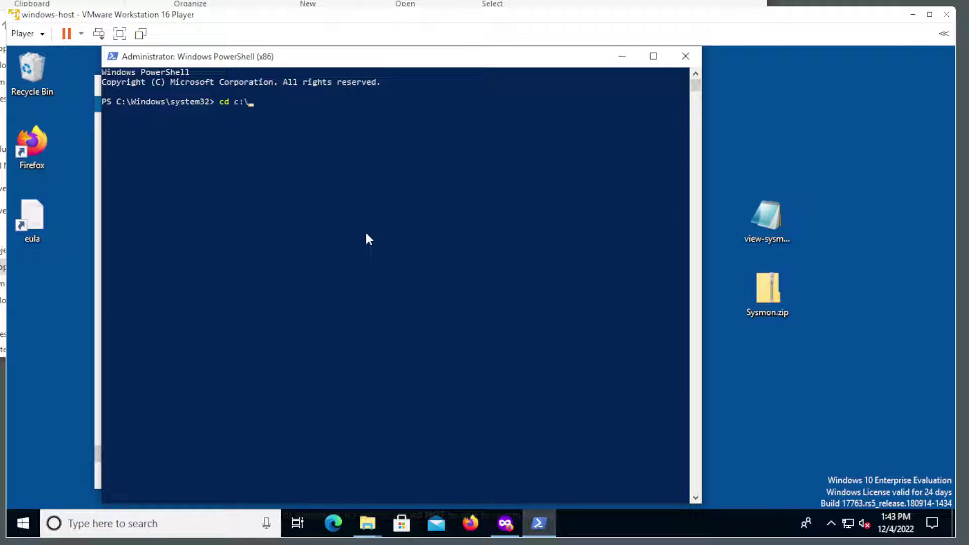
pyautogui.write('users')
pyautogui.press('Tab')
pyautogui.write('\\')
pyautogui.press('BackSpace')
pyautogui.write('i')
pyautogui.press('Tab')
pyautogui.write('\\de')
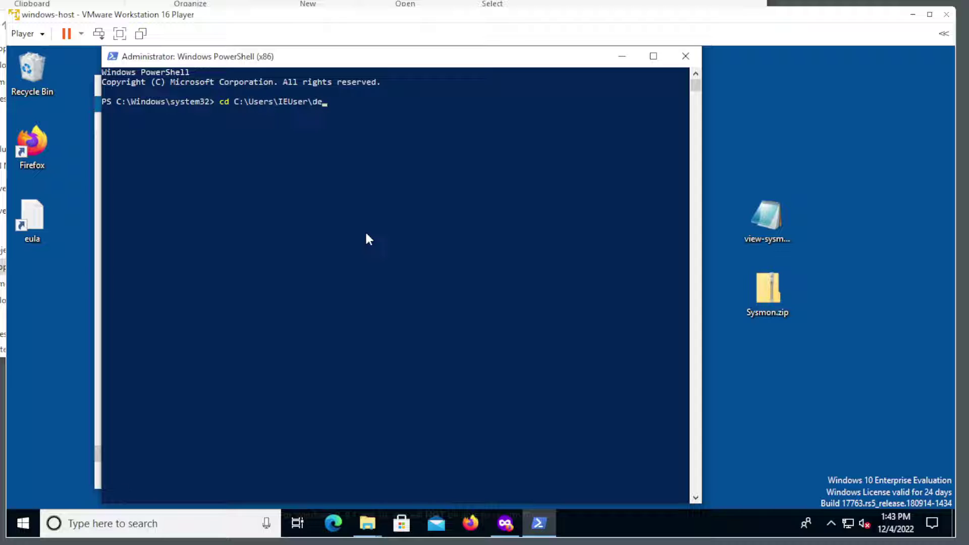
pyautogui.press('Tab')
pyautogui.press('Return')
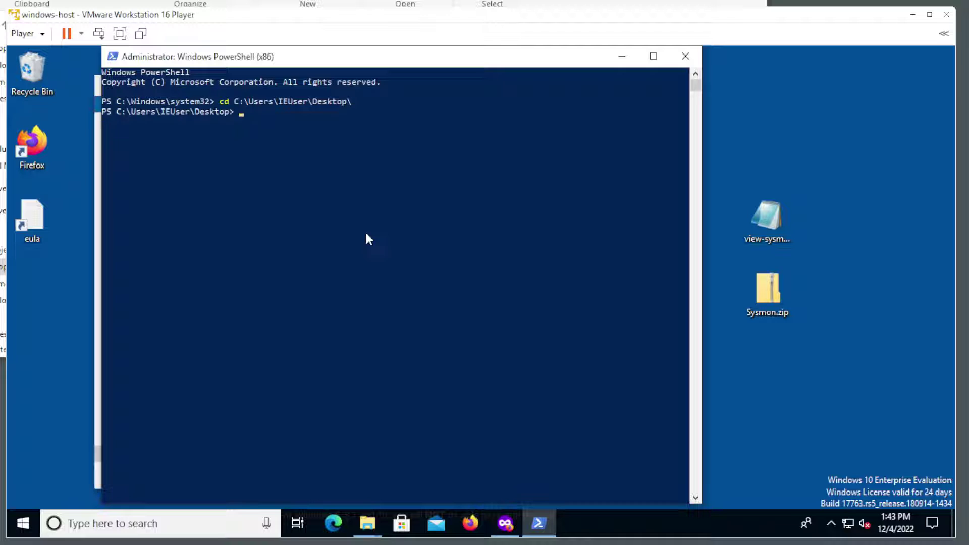
pyautogui.write('dir')
pyautogui.press('Return')
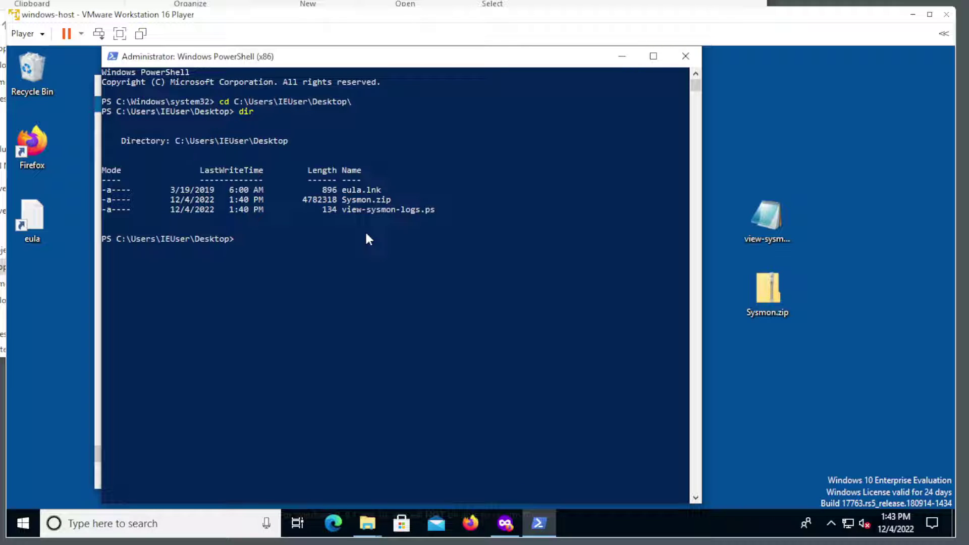
# Step: Set the execution policy to bypass and confirm with Y
pyautogui.write('set-execu')
pyautogui.press('Tab')
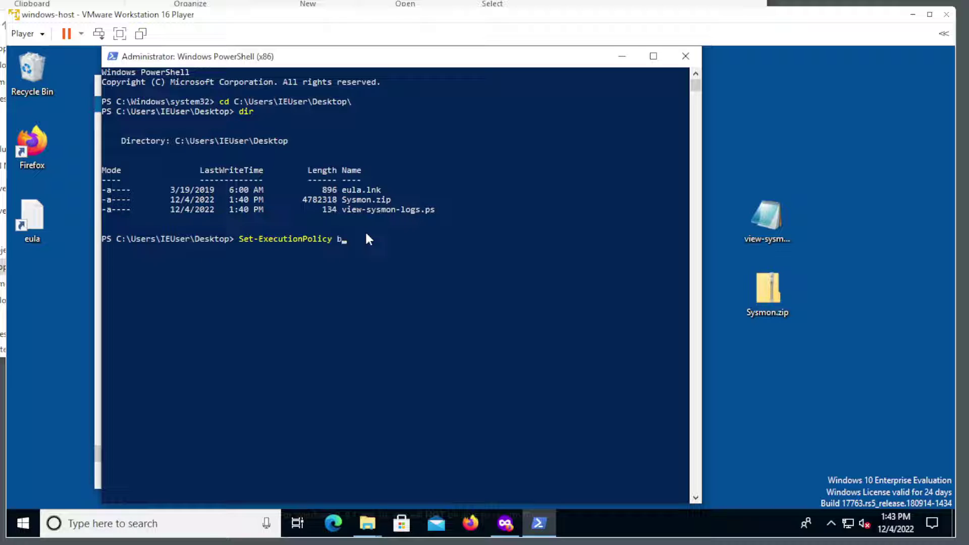
pyautogui.write('bypass')
pyautogui.press('Return')
pyautogui.write('Y')
pyautogui.press('Return')
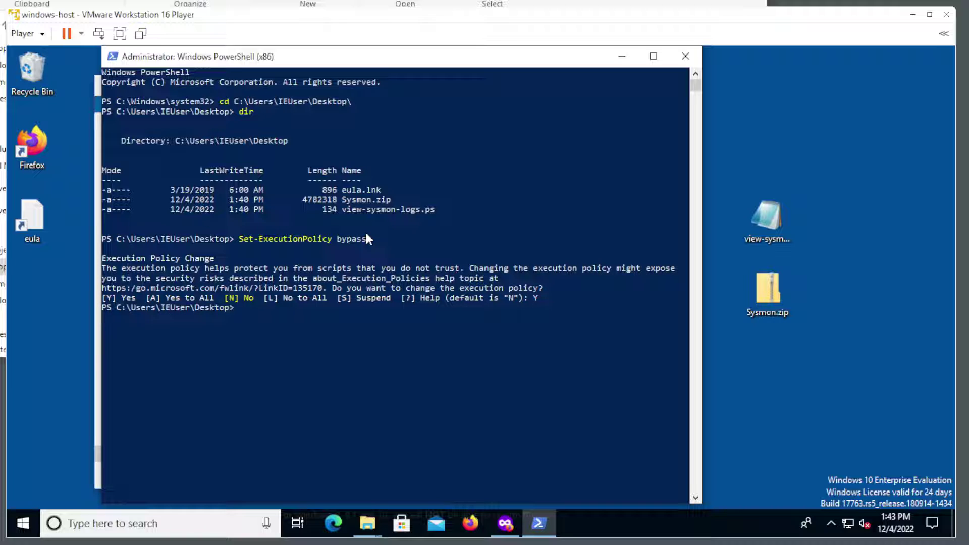
# Step: Run .\view-sysmon-logs.ps, which opens the script in Notepad
pyautogui.write('.\\vi')
pyautogui.press('Tab')
pyautogui.press('Return')
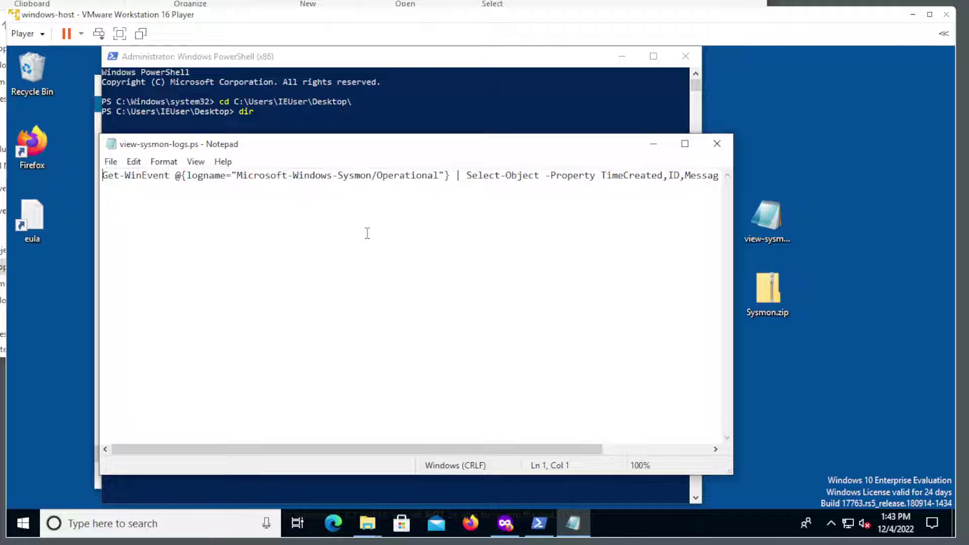
# Step: Close Notepad and run .\view-sysmon-logs.ps1, scrolling its Sysmon event ID 12 registry output
pyautogui.click(717, 144)
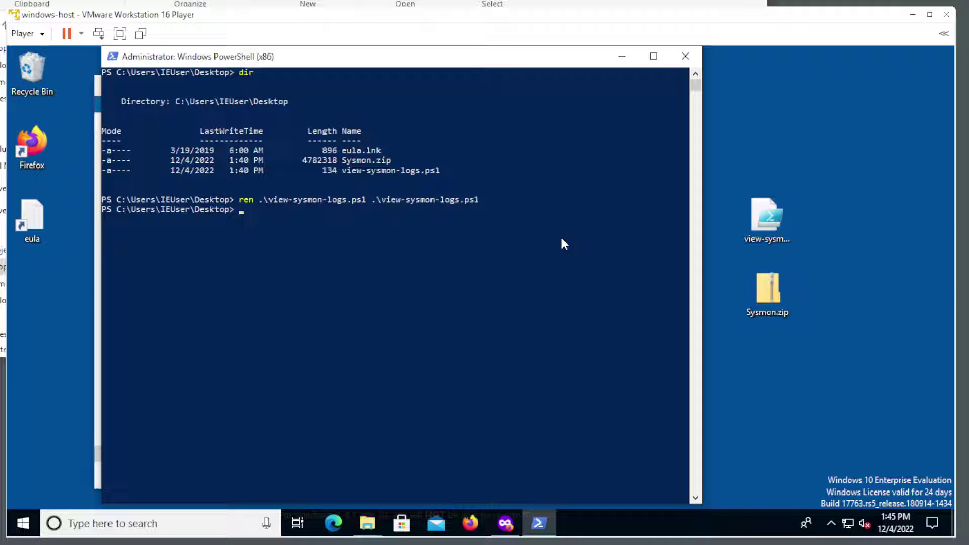
pyautogui.write('.\\view')
pyautogui.press('Tab')
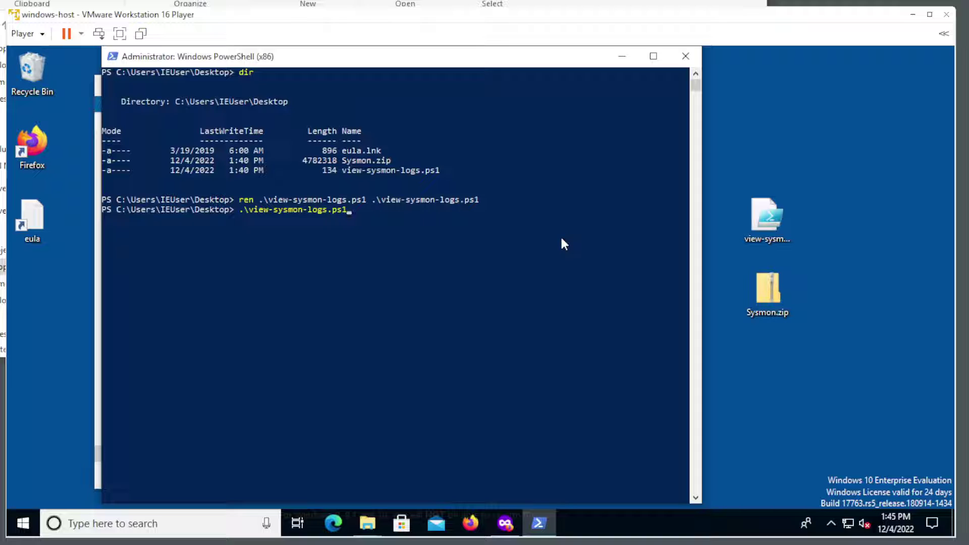
pyautogui.press('Return')
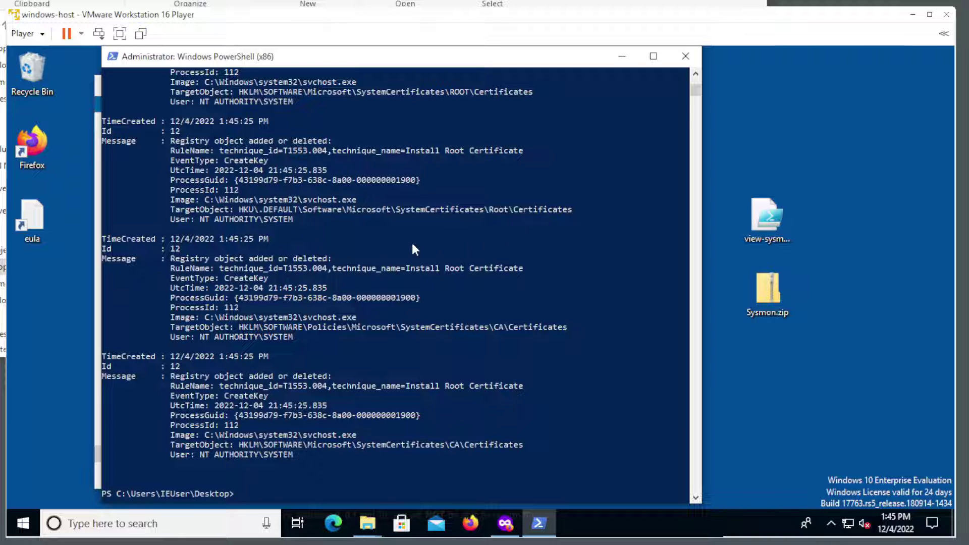
pyautogui.scroll(6, 406, 246)
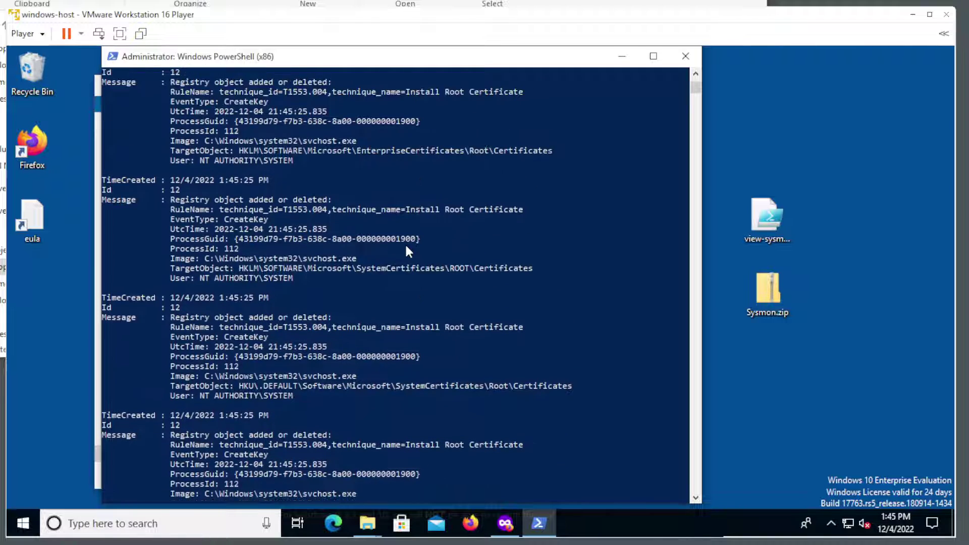
pyautogui.scroll(-8, 407, 248)
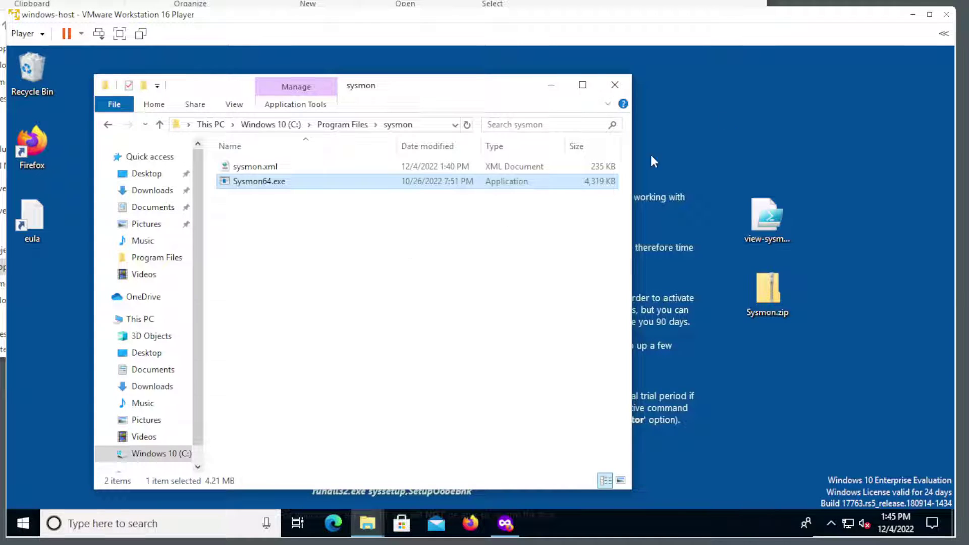
# Step: Close the sysmon folder window and open Class Resources > How 2s > elastic-setup in Canvas
pyautogui.click(615, 85)
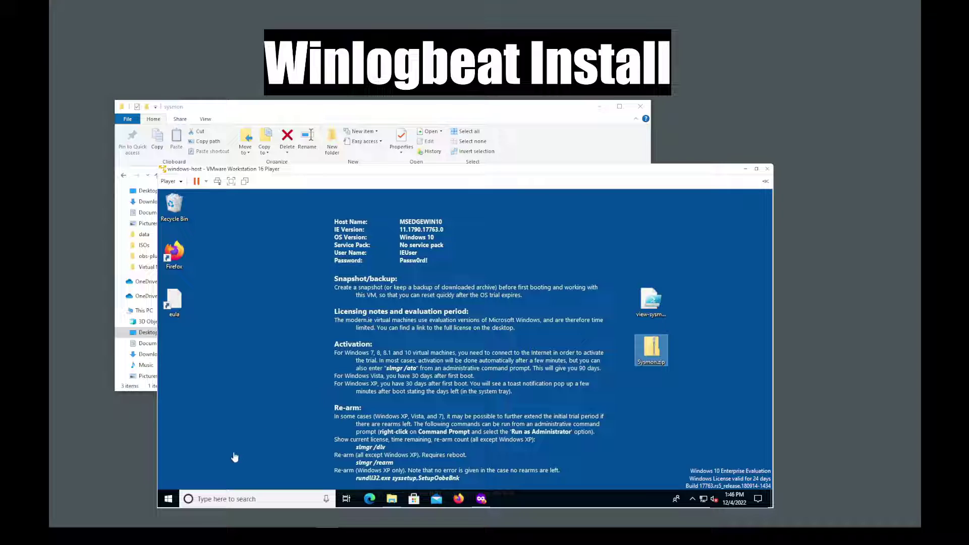
pyautogui.hotkey('alt', 'Tab')
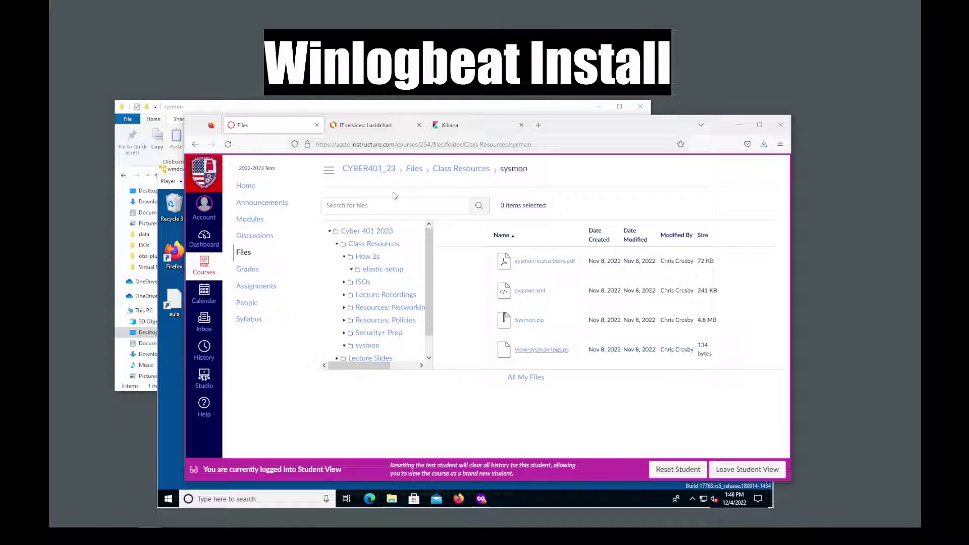
pyautogui.click(382, 271)
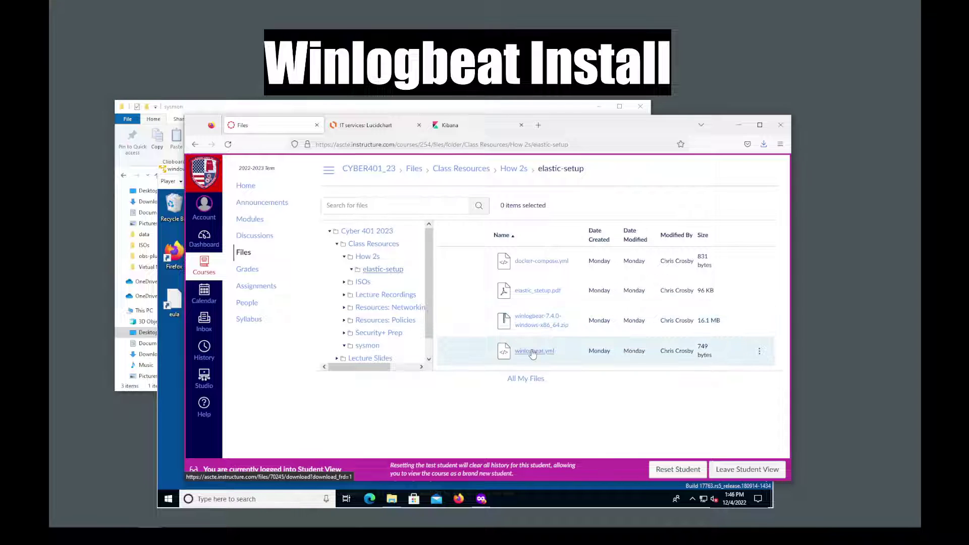
# Step: Save winlogbeat-7.4.0-windows-x86_64.zip into a new Desktop folder named winlogbeat
pyautogui.rightClick(527, 321)
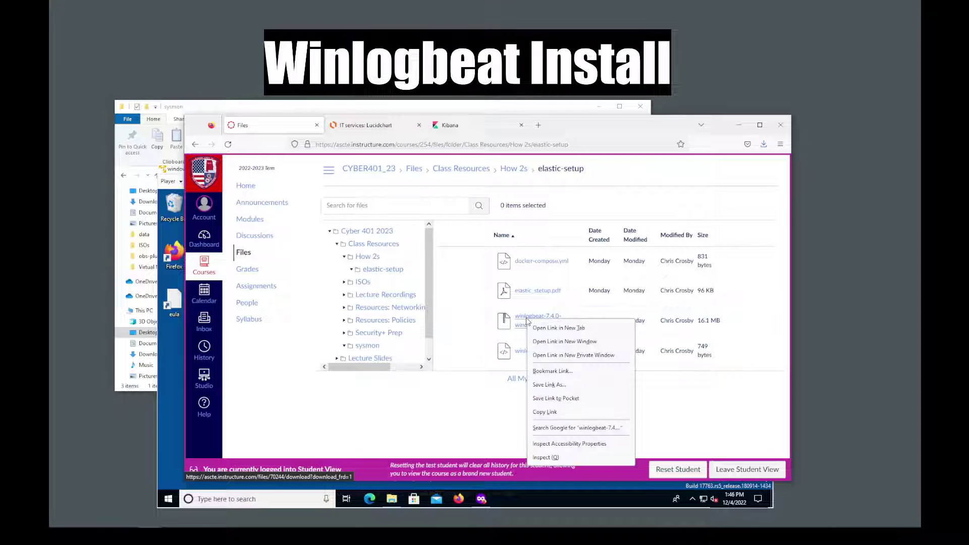
pyautogui.click(549, 385)
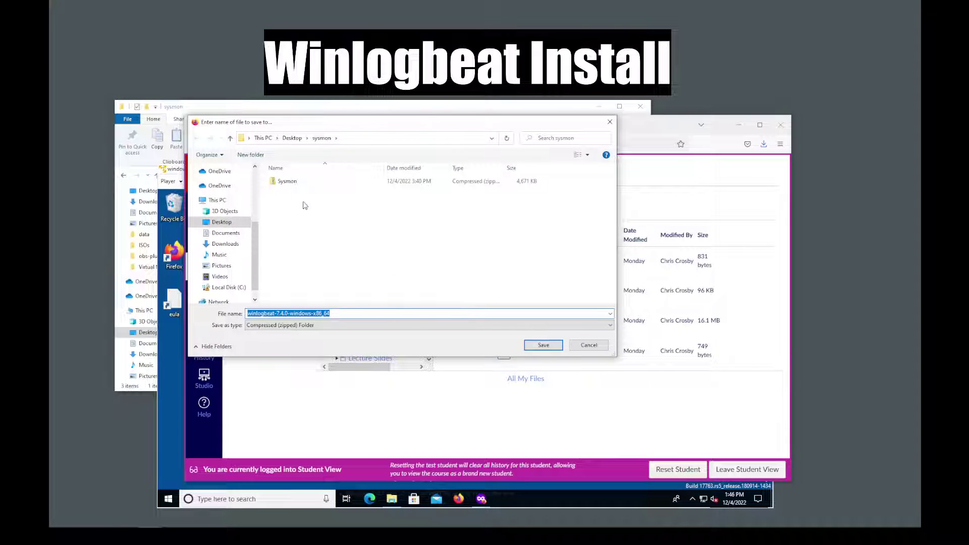
pyautogui.click(292, 138)
pyautogui.rightClick(364, 242)
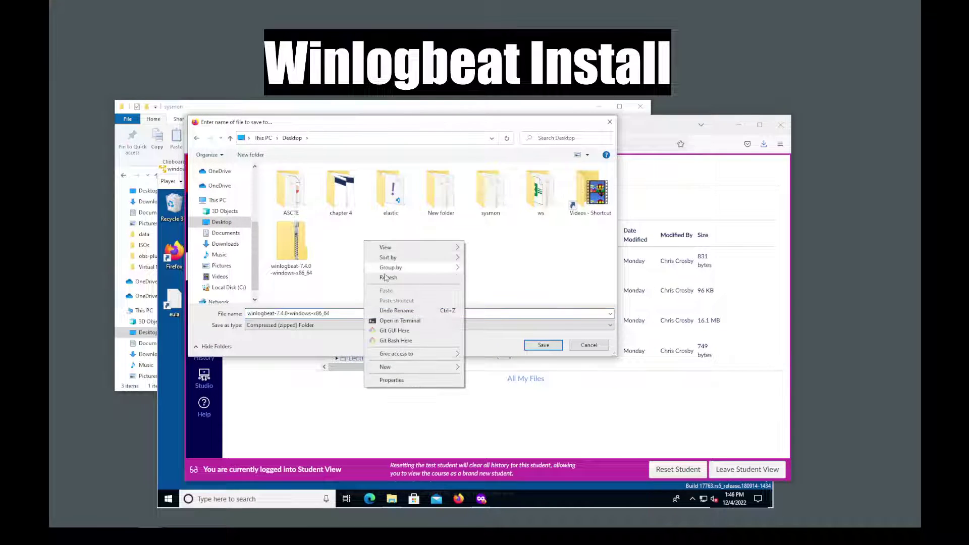
pyautogui.moveTo(386, 367)
pyautogui.click(494, 370)
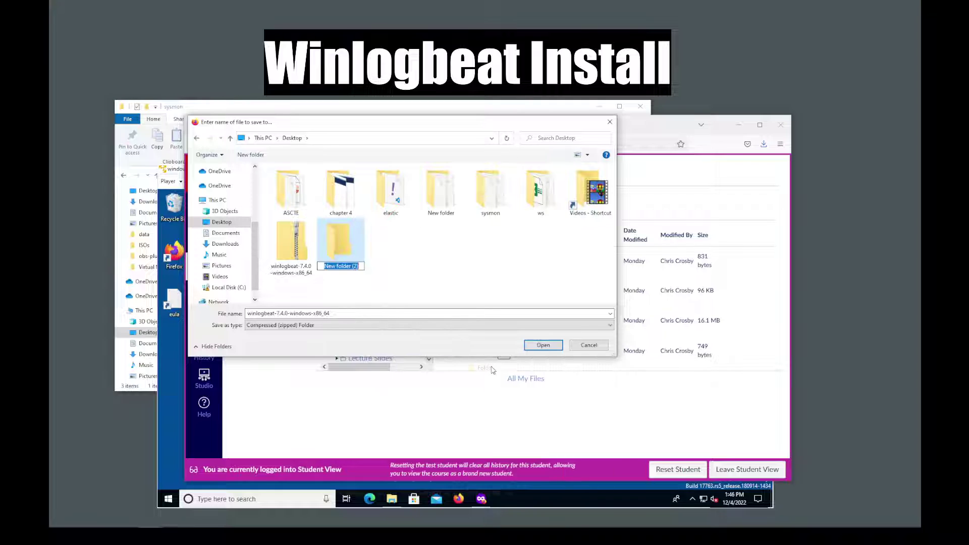
pyautogui.write('winlogbeat')
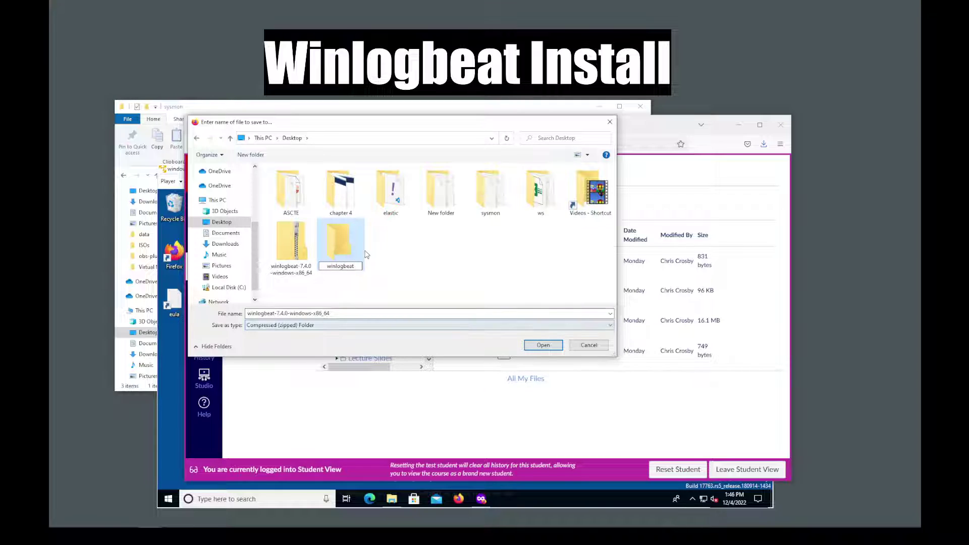
pyautogui.doubleClick(348, 249)
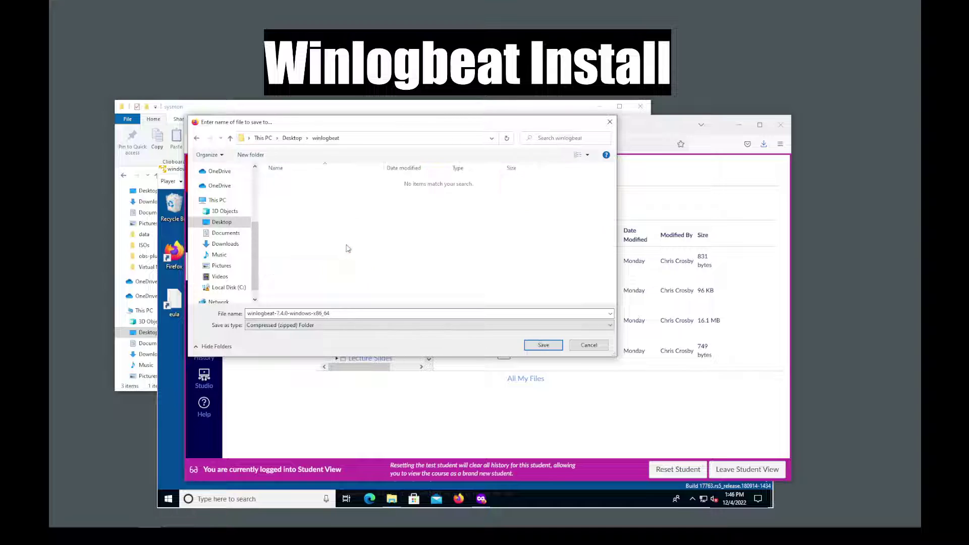
pyautogui.click(542, 344)
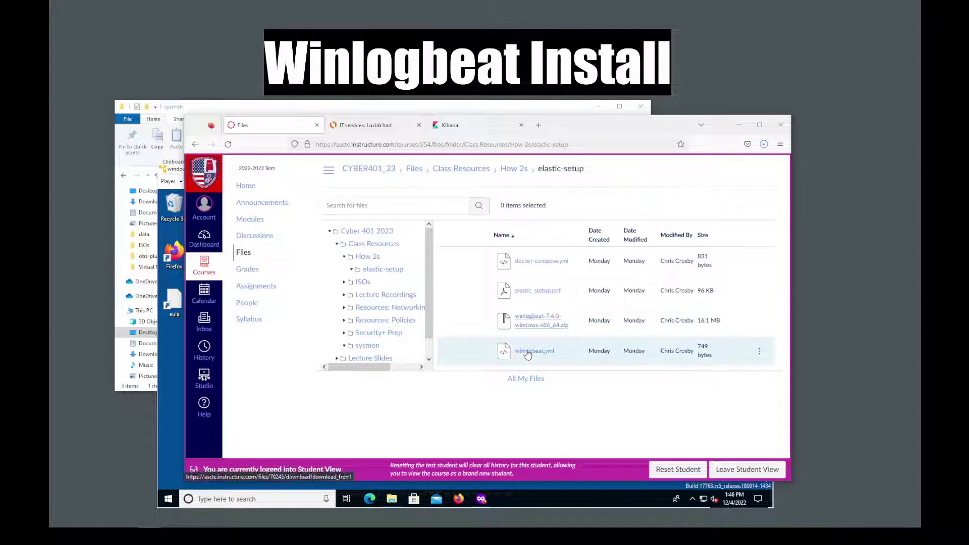
# Step: Save winlogbeat.yml into the same winlogbeat folder
pyautogui.rightClick(528, 356)
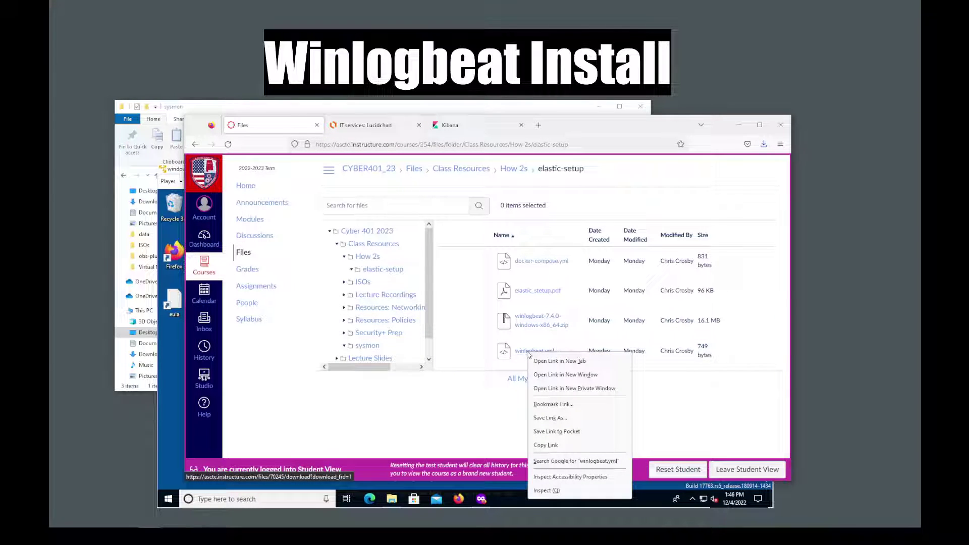
pyautogui.click(543, 418)
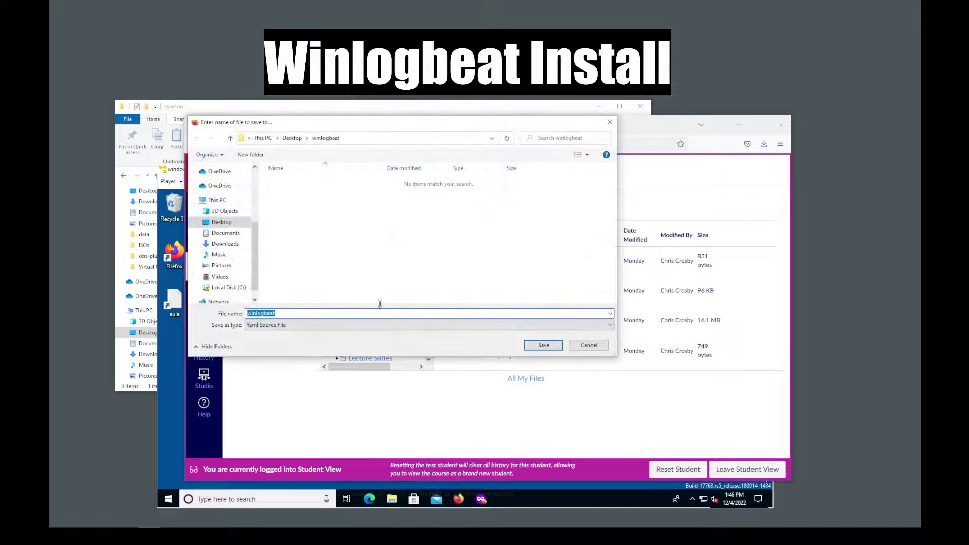
pyautogui.click(543, 345)
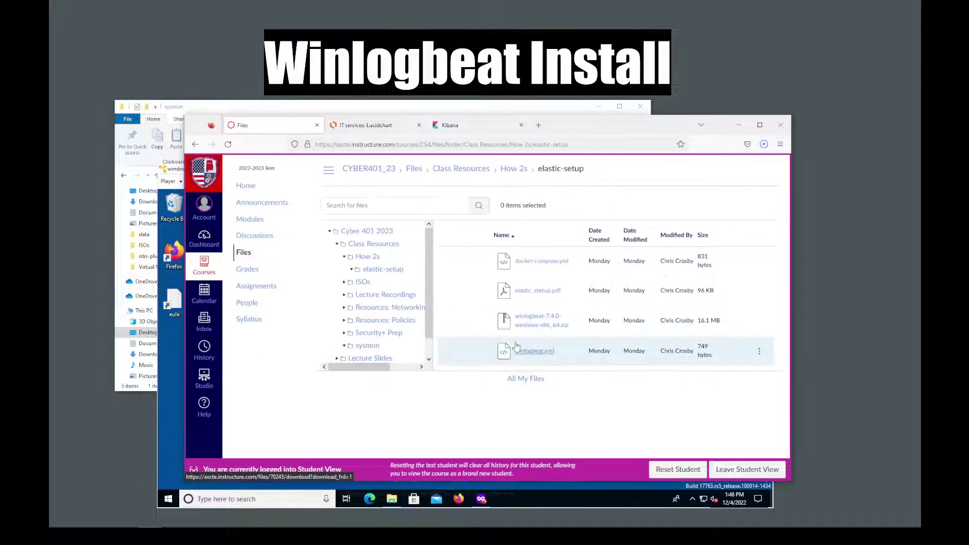
# Step: Minimize Firefox and open the host's Desktop\winlogbeat folder in File Explorer
pyautogui.click(739, 124)
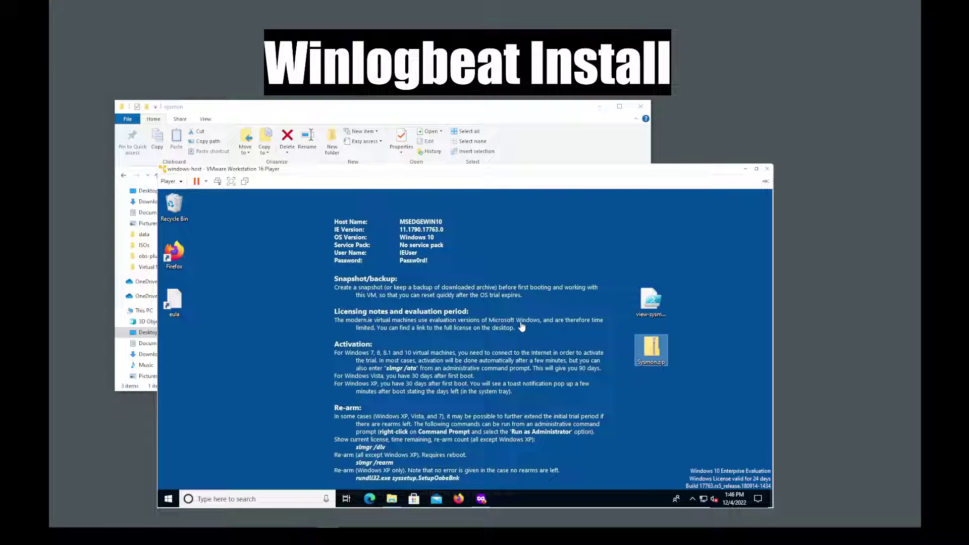
pyautogui.click(433, 142)
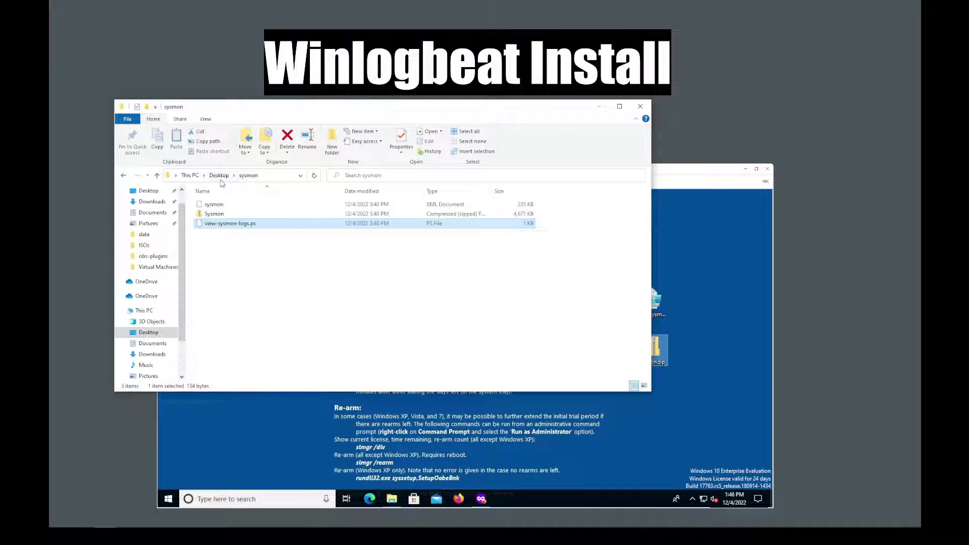
pyautogui.click(254, 176)
pyautogui.click(274, 175)
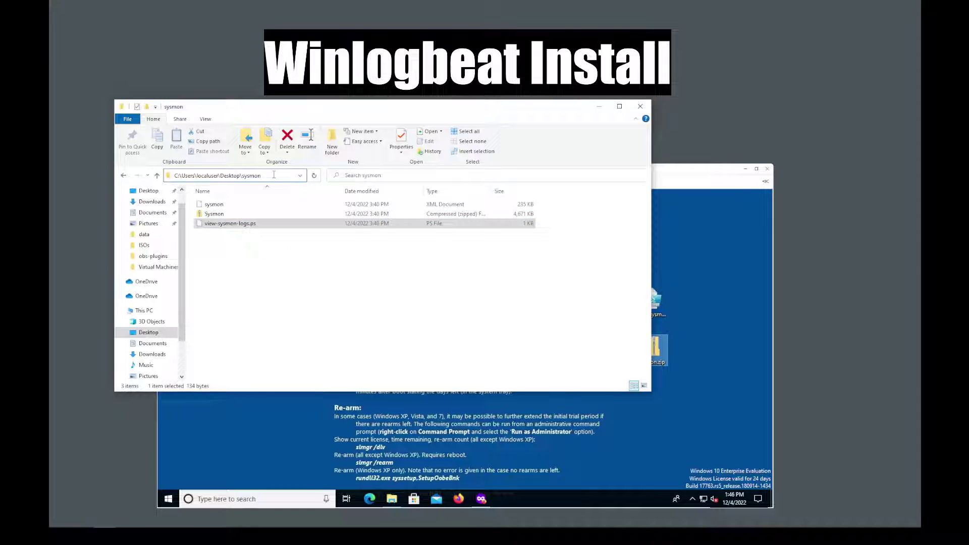
pyautogui.press('BackSpace')
pyautogui.press('BackSpace')
pyautogui.press('BackSpace')
pyautogui.press('BackSpace')
pyautogui.press('BackSpace')
pyautogui.press('BackSpace')
pyautogui.write('winlog')
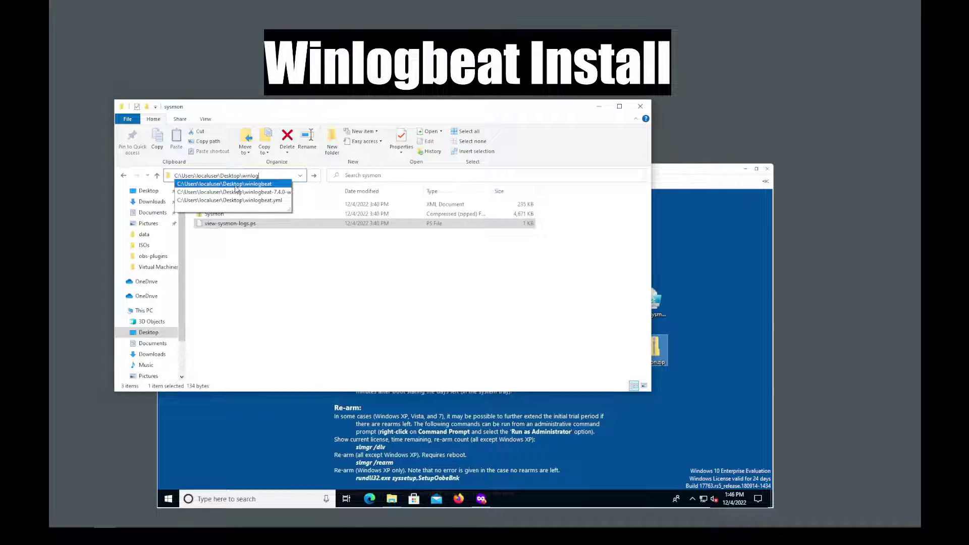
pyautogui.click(235, 184)
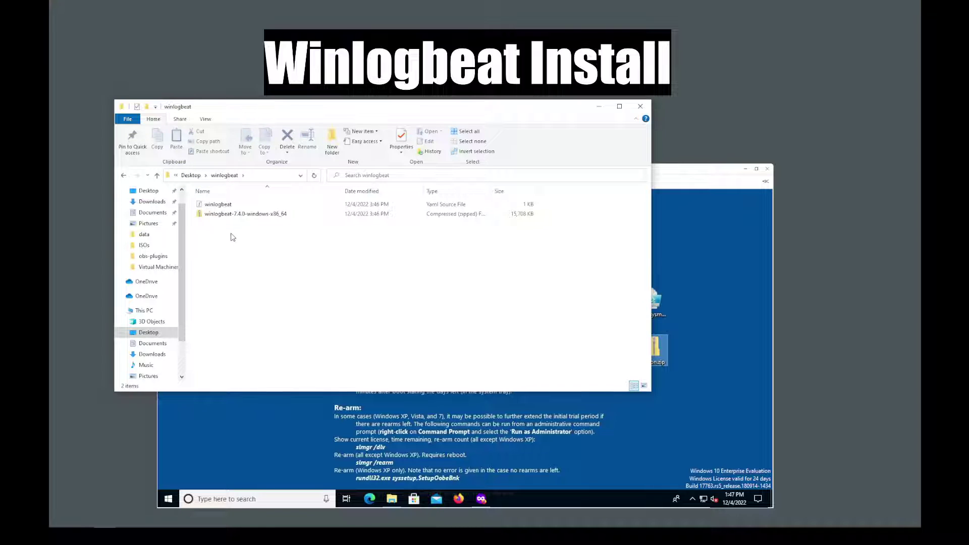
# Step: Drag the winlogbeat zip and winlogbeat.yml onto the VM desktop
pyautogui.moveTo(213, 218); pyautogui.dragTo(450, 440)
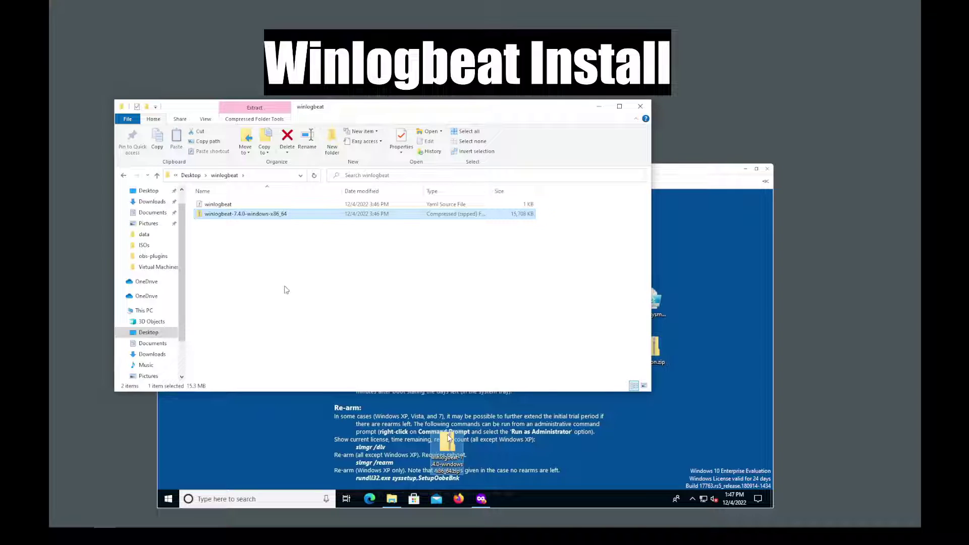
pyautogui.moveTo(219, 206); pyautogui.dragTo(333, 445)
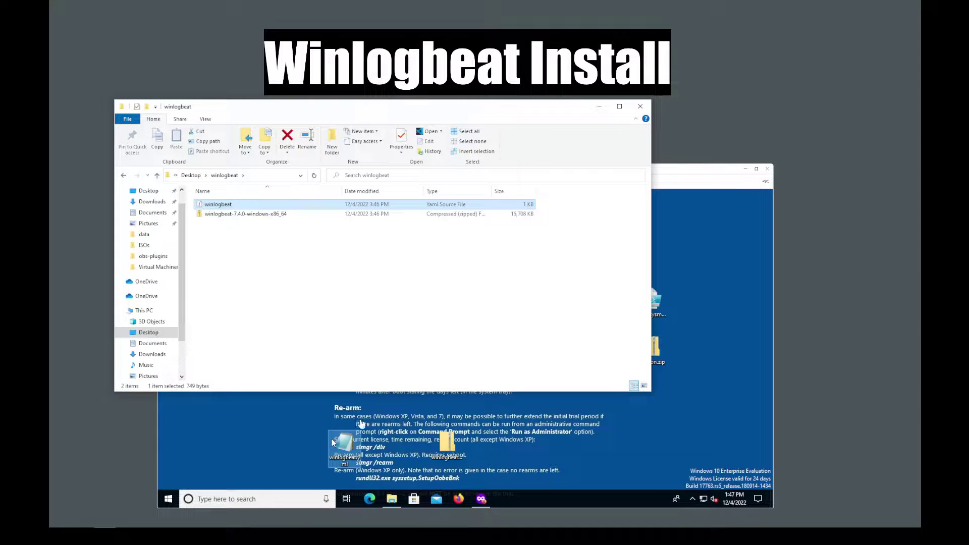
pyautogui.click(600, 107)
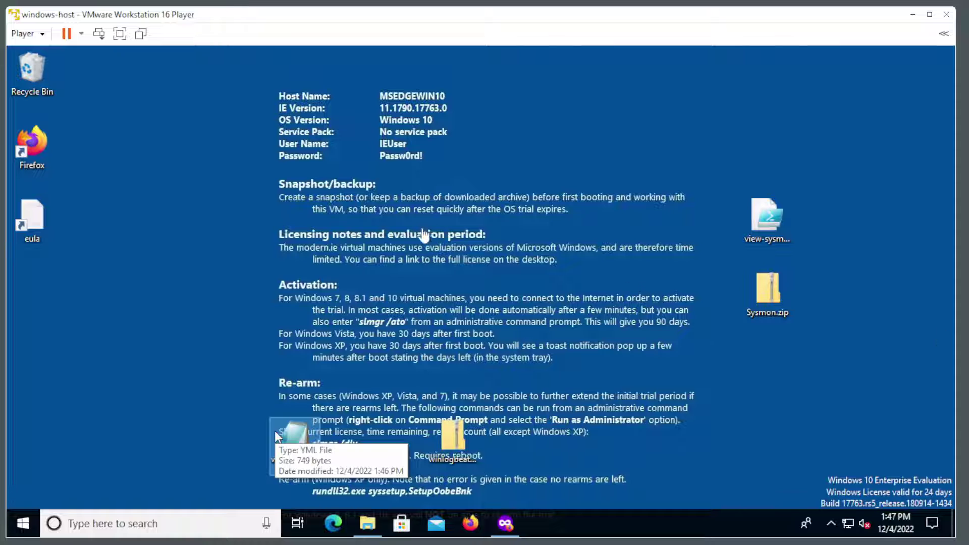
# Step: Stack the winlogbeat files under Sysmon.zip on the VM desktop and browse to C:\Program Files
pyautogui.moveTo(302, 426); pyautogui.dragTo(766, 345)
pyautogui.moveTo(452, 435); pyautogui.dragTo(767, 420)
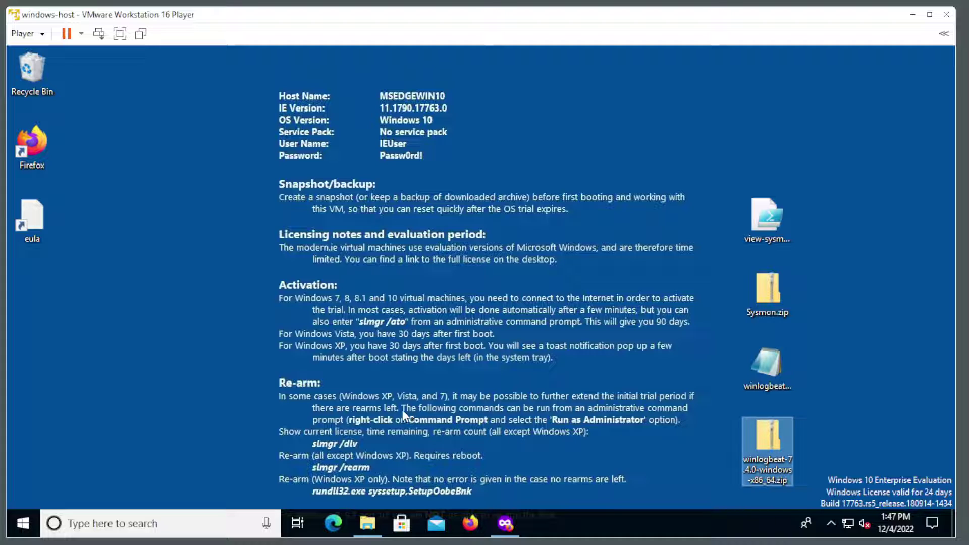
pyautogui.click(369, 526)
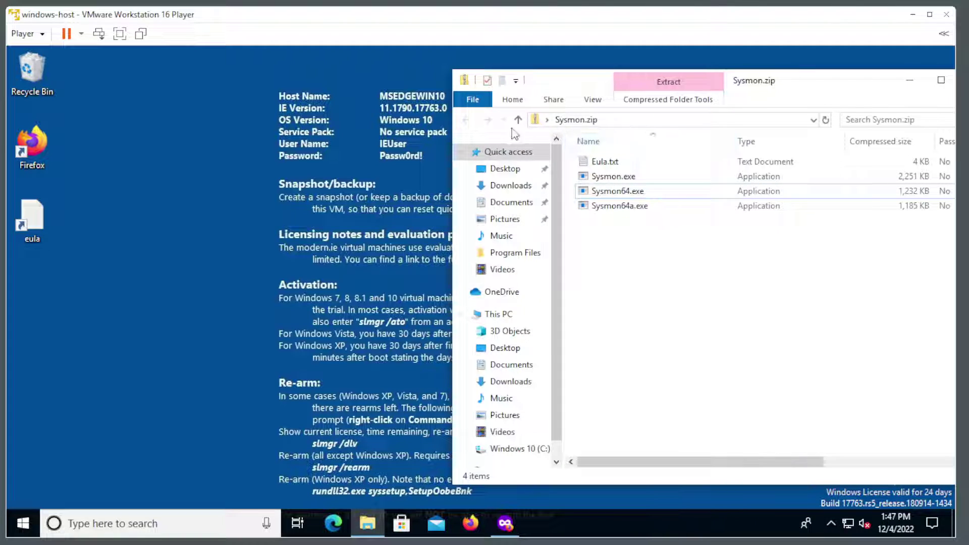
pyautogui.click(643, 121)
pyautogui.write('c:\\p')
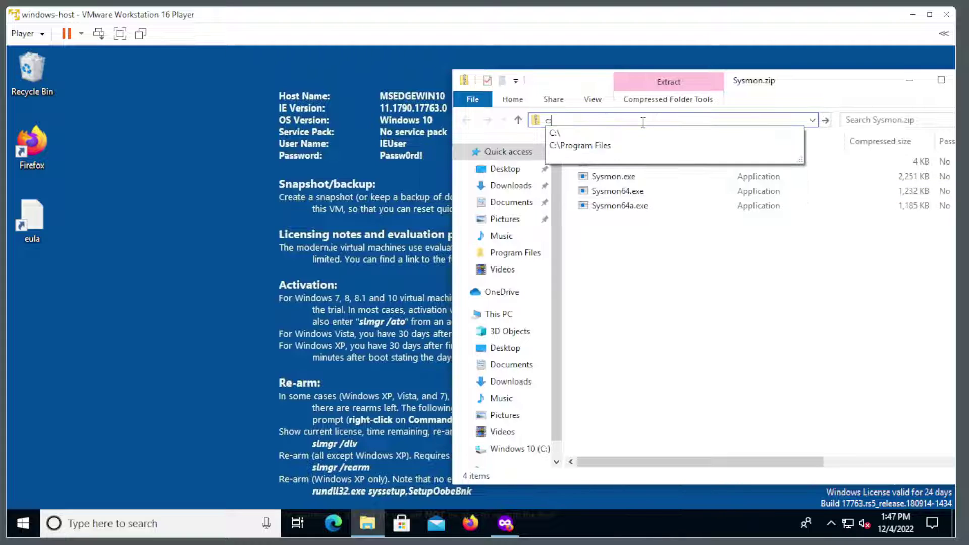
pyautogui.press('Down')
pyautogui.press('Down')
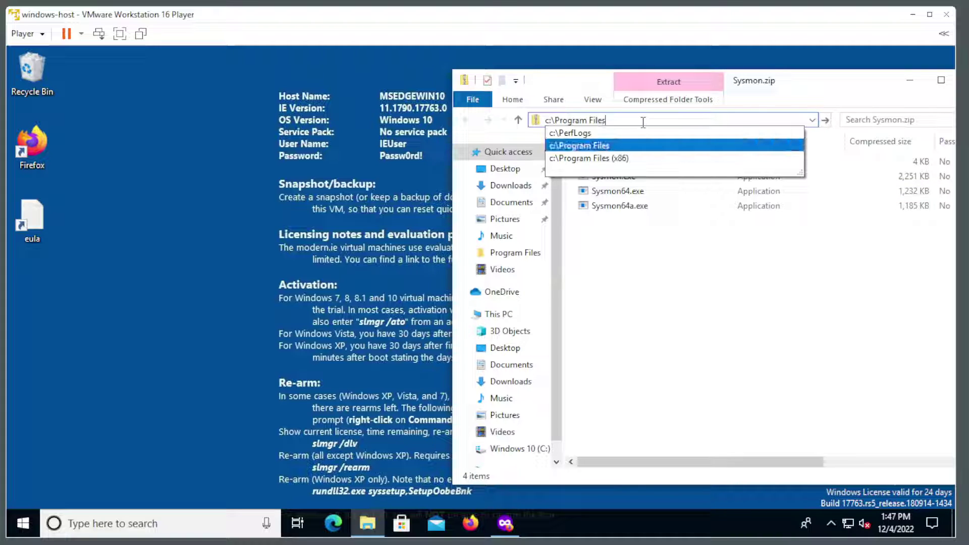
pyautogui.press('Return')
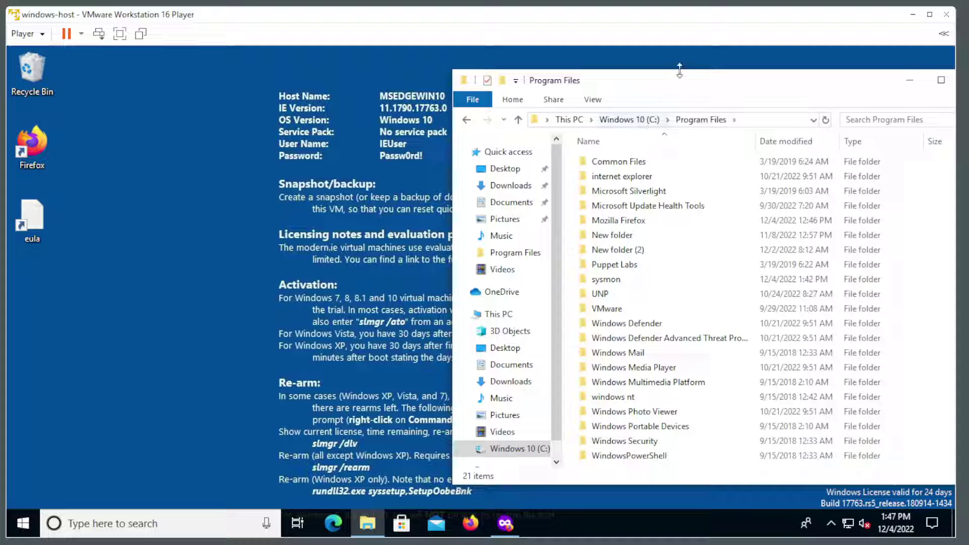
# Step: Create a winlogbeat folder in C:\Program Files and open it
pyautogui.moveTo(687, 86); pyautogui.dragTo(436, 77)
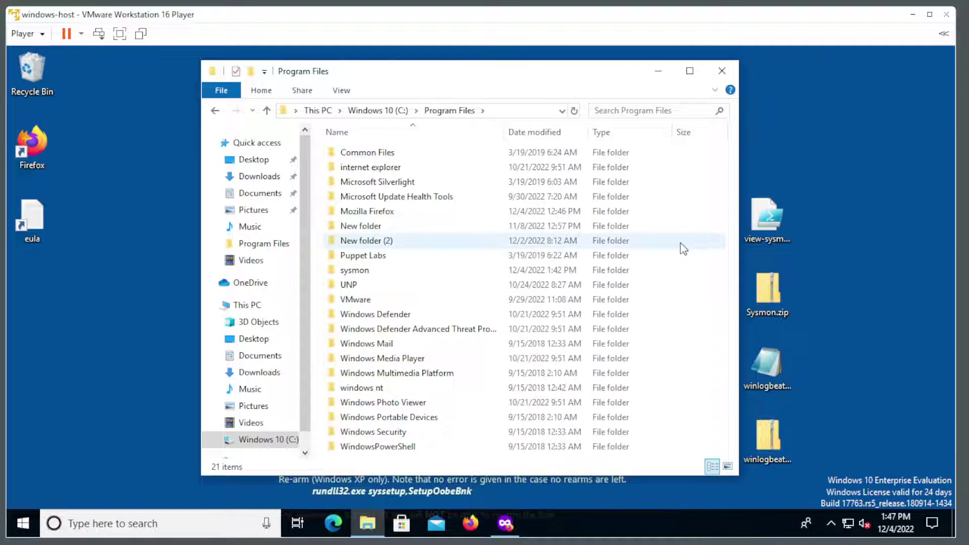
pyautogui.rightClick(666, 279)
pyautogui.moveTo(722, 446)
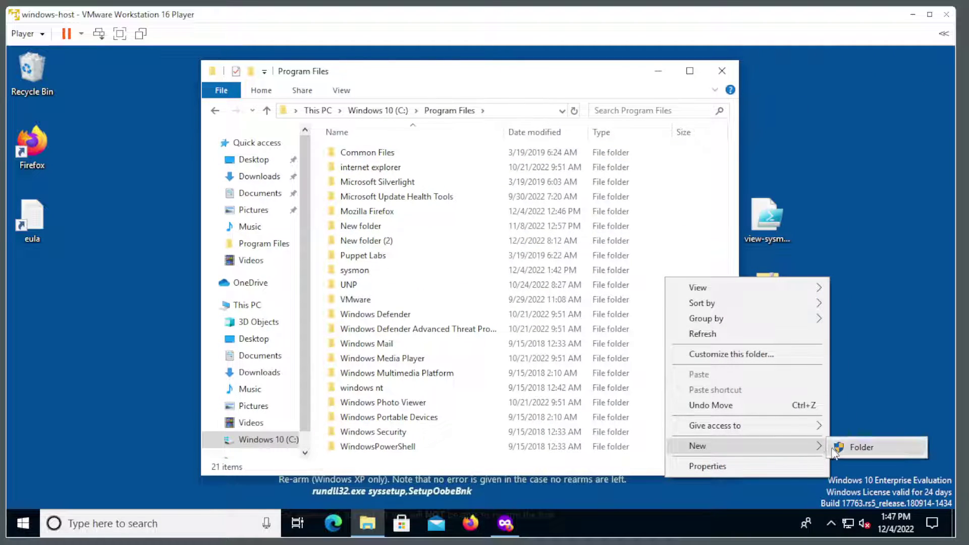
pyautogui.click(841, 449)
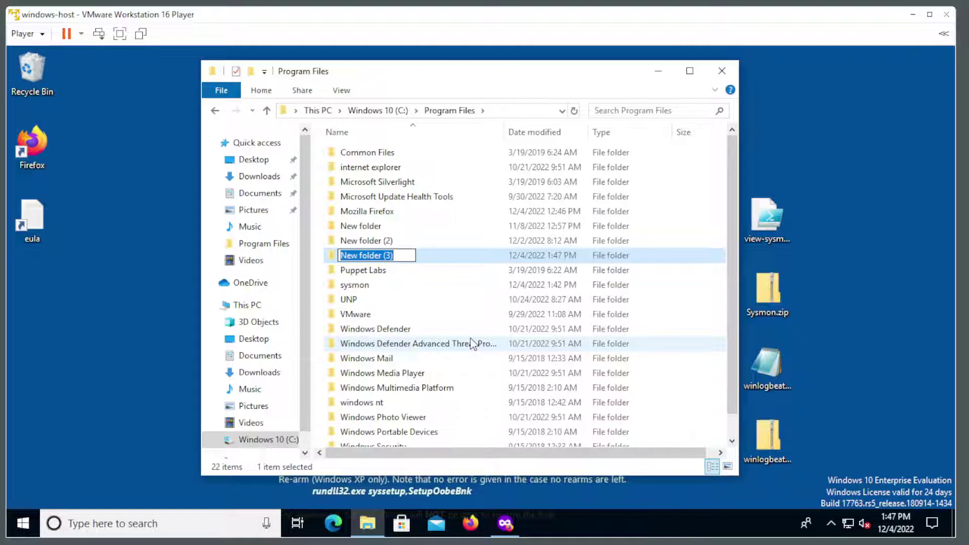
pyautogui.write('winlogbeat')
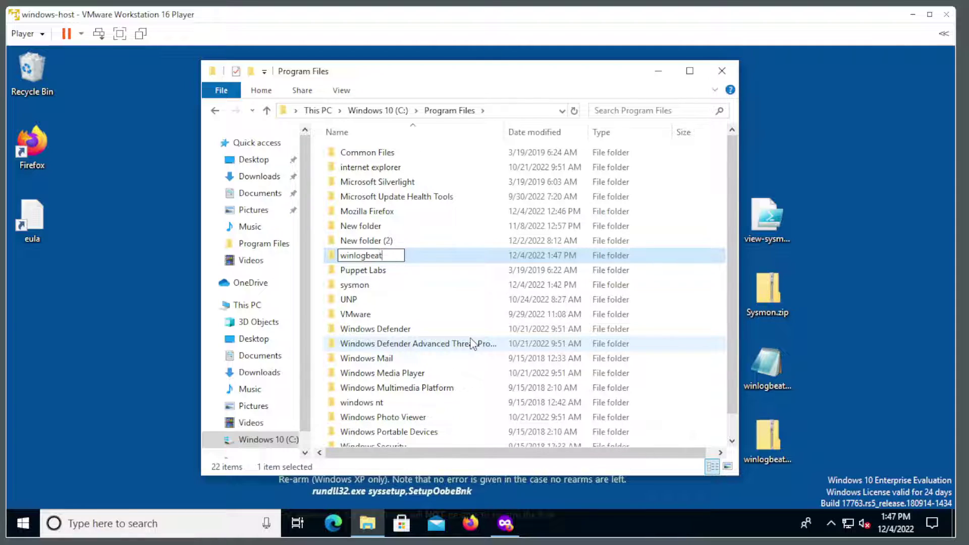
pyautogui.press('Return')
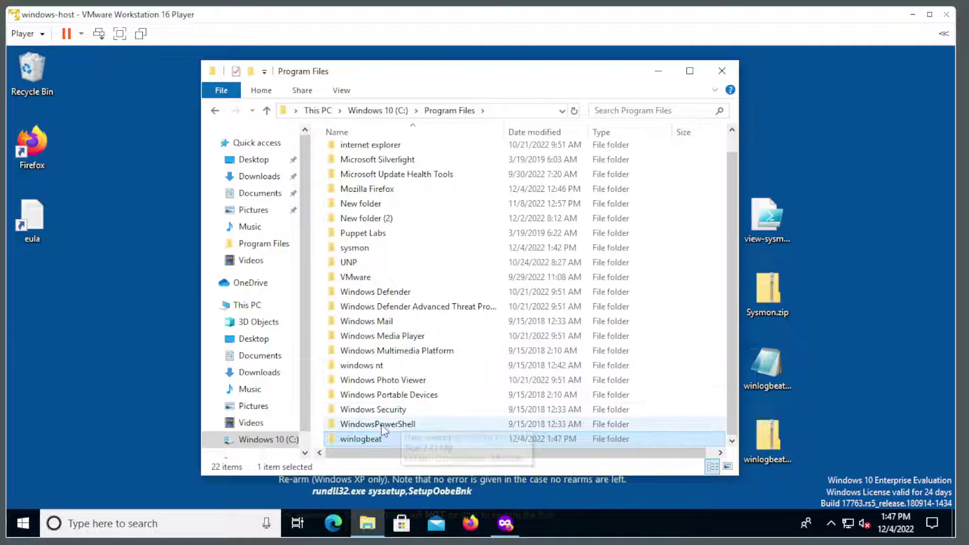
pyautogui.doubleClick(367, 439)
pyautogui.moveTo(523, 73); pyautogui.dragTo(418, 74)
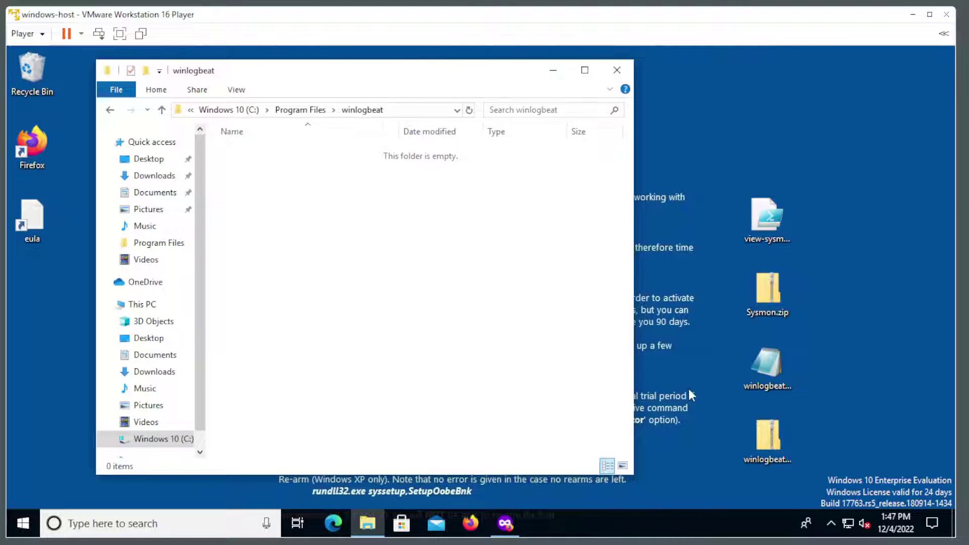
# Step: Open the winlogbeat zip and copy all 12 files from its winlogbeat-7.4.0-windows-x86_64 folder
pyautogui.click(766, 434)
pyautogui.doubleClick(765, 432)
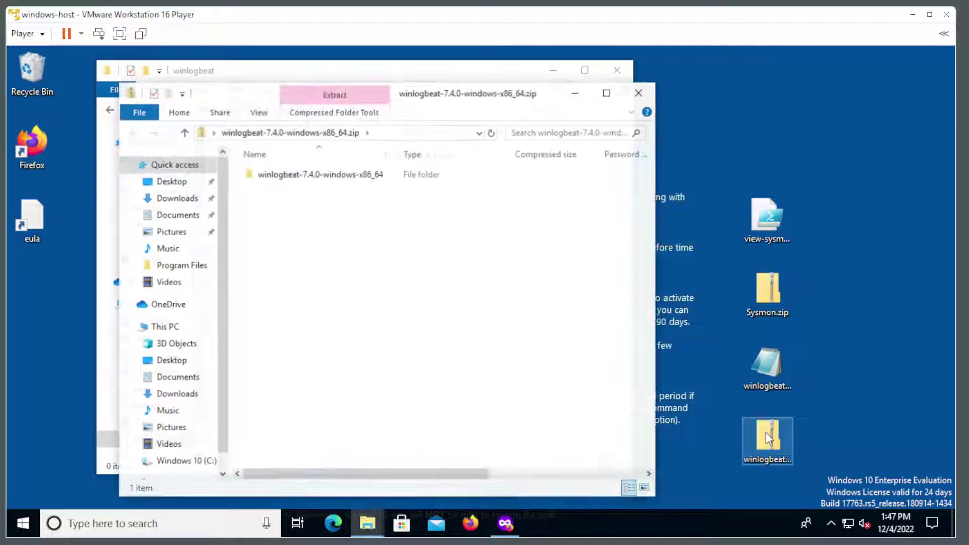
pyautogui.moveTo(234, 92); pyautogui.dragTo(480, 79)
pyautogui.doubleClick(555, 158)
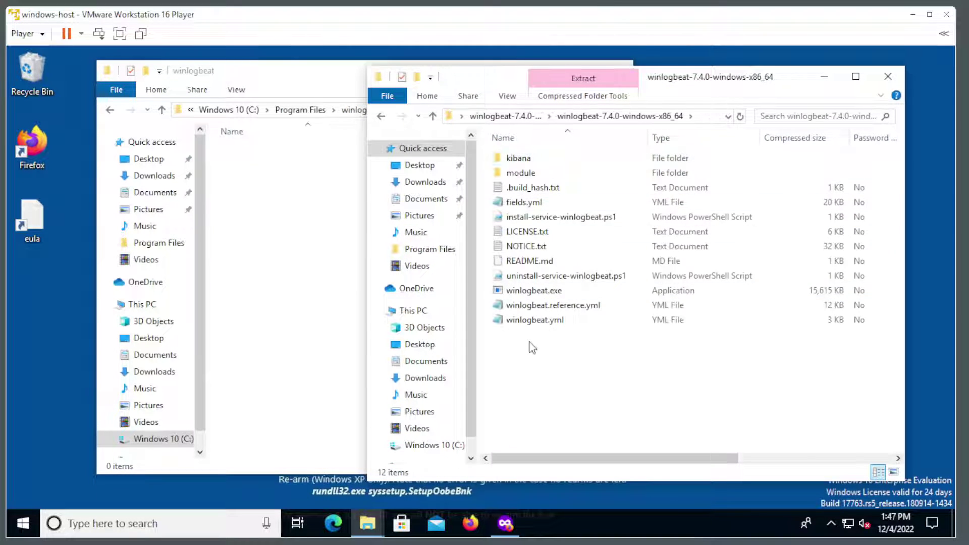
pyautogui.moveTo(559, 343); pyautogui.dragTo(596, 159)
pyautogui.rightClick(554, 184)
pyautogui.click(583, 238)
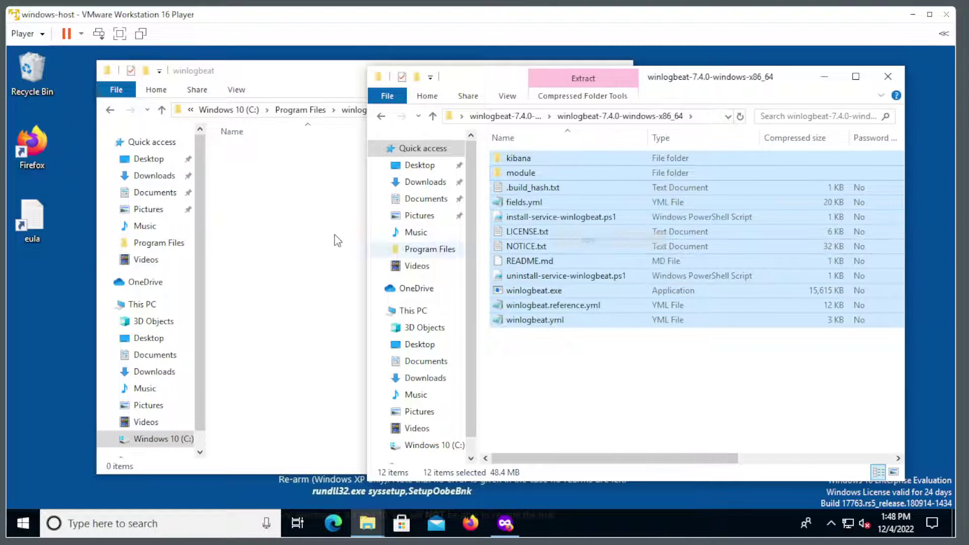
# Step: Paste the files into C:\Program Files\winlogbeat, granting administrator permission for all items
pyautogui.click(301, 238)
pyautogui.rightClick(302, 238)
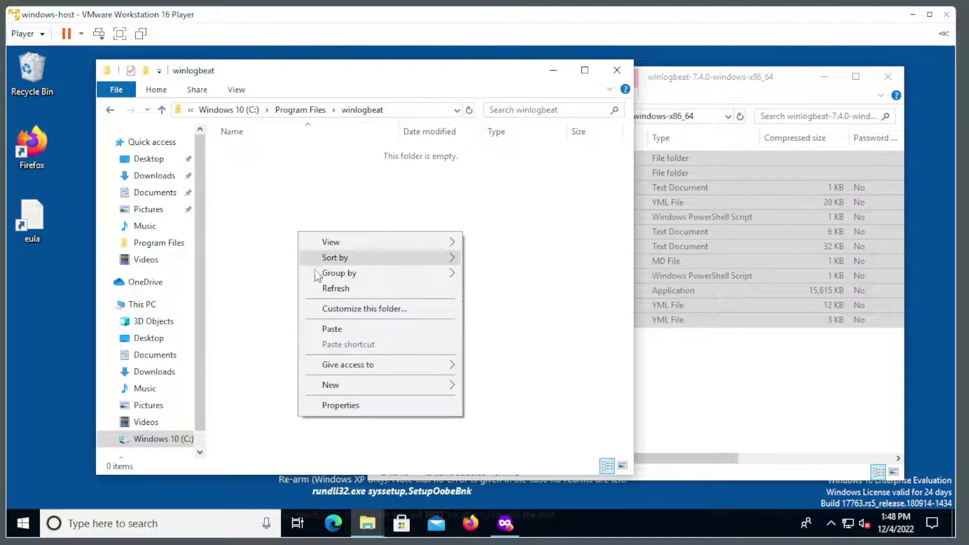
pyautogui.click(349, 329)
pyautogui.click(432, 220)
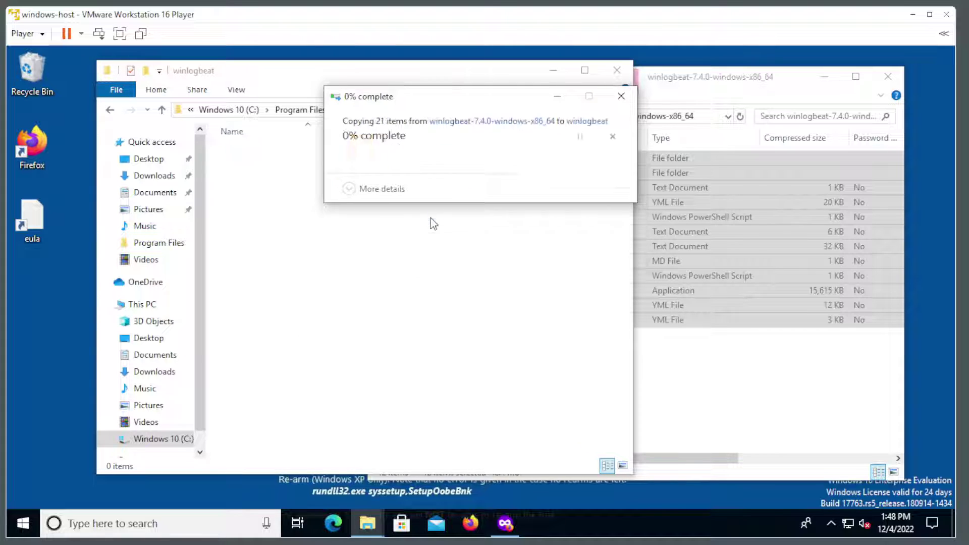
pyautogui.click(346, 195)
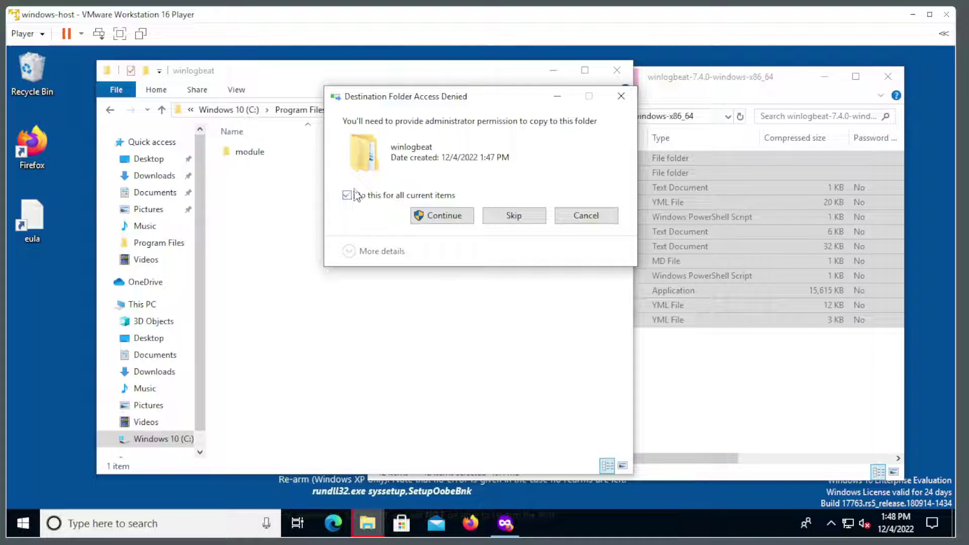
pyautogui.click(432, 220)
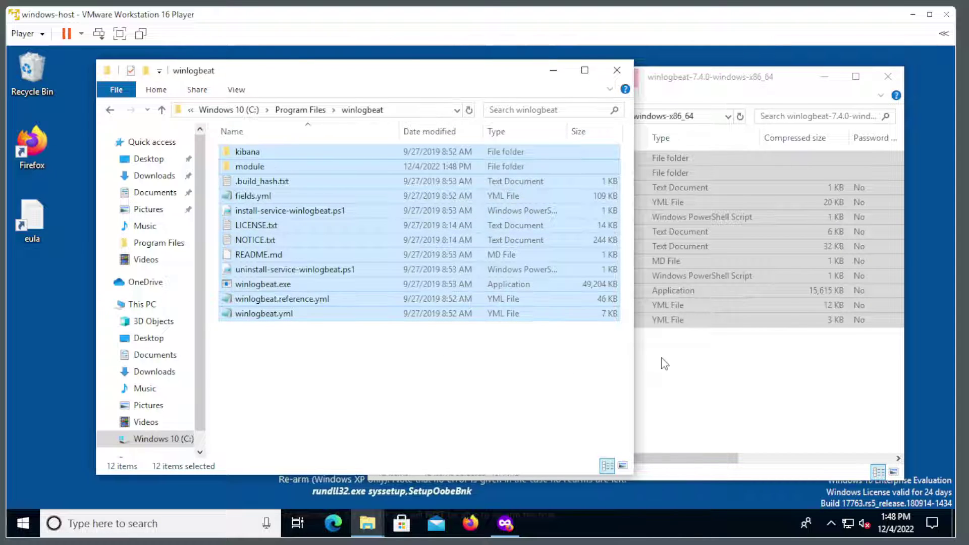
pyautogui.click(685, 361)
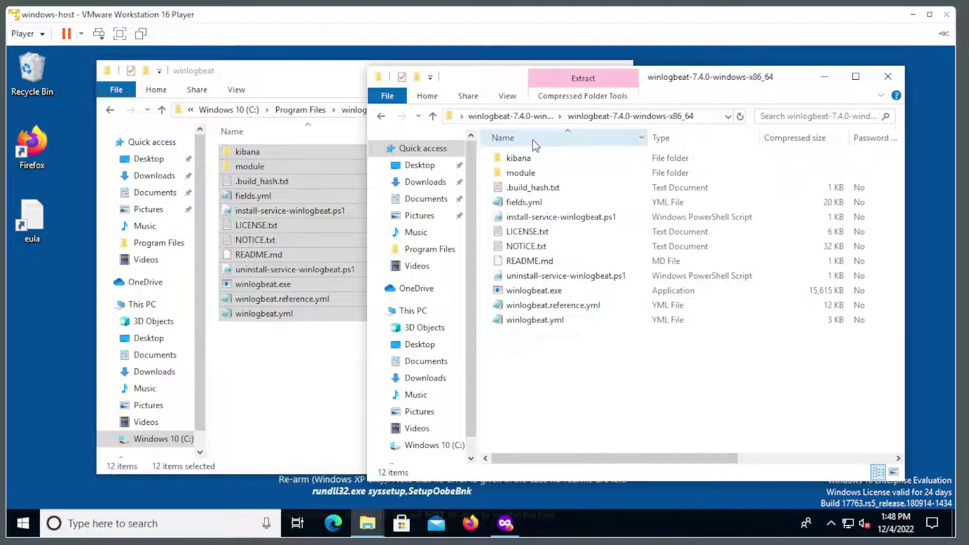
# Step: Close the zip archive and select the default winlogbeat.yml in the winlogbeat folder
pyautogui.click(888, 76)
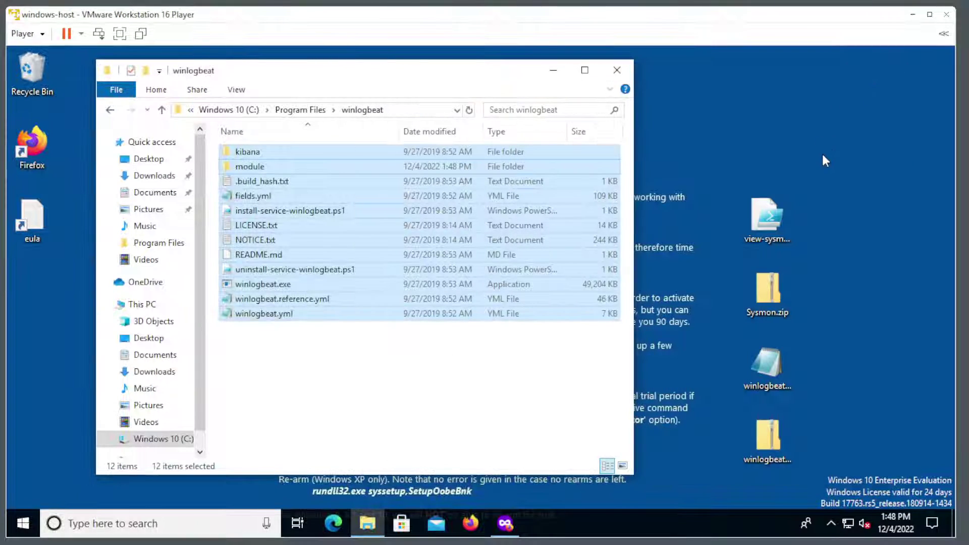
pyautogui.click(755, 135)
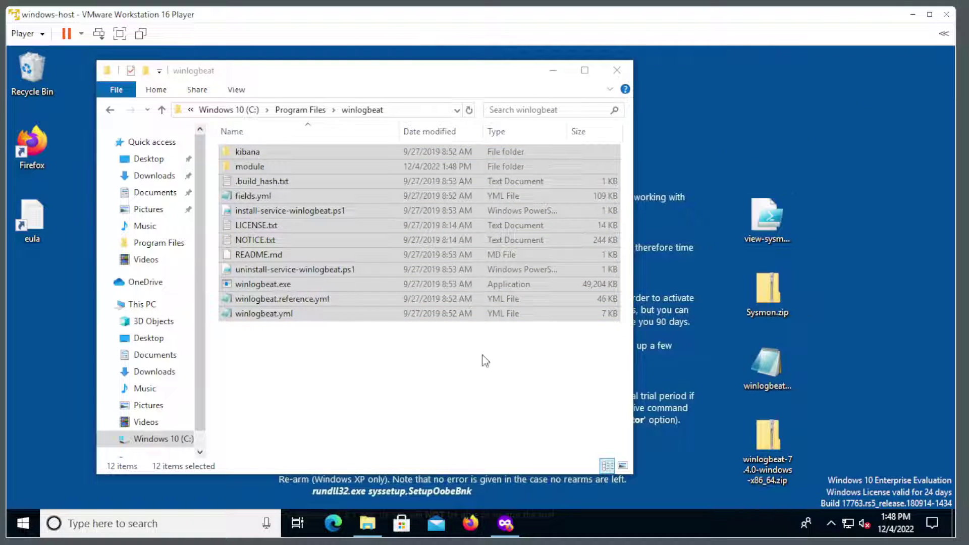
pyautogui.click(327, 355)
pyautogui.click(272, 315)
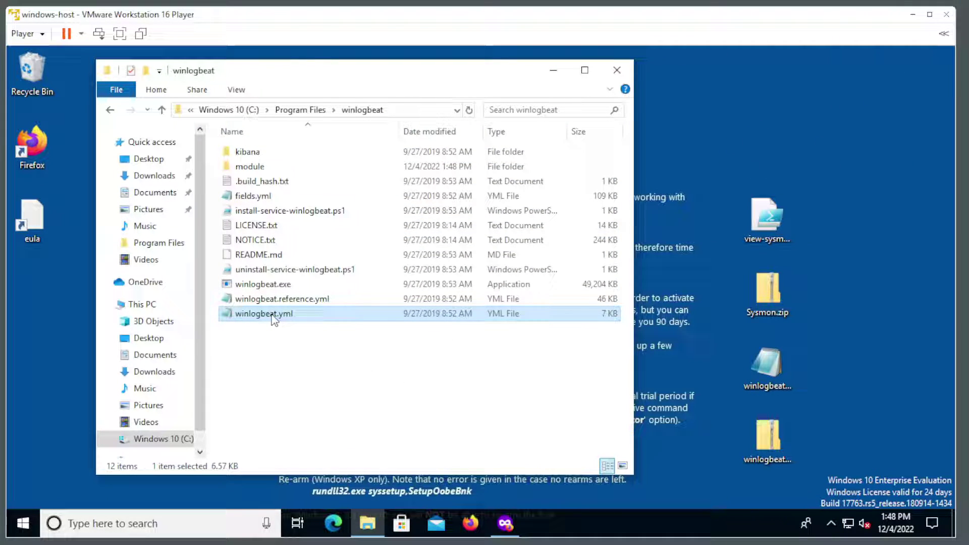
# Step: Move the edited 1 KB desktop winlogbeat.yml into the folder, replacing the default with administrator permission
pyautogui.click(767, 364)
pyautogui.moveTo(770, 367); pyautogui.dragTo(427, 384)
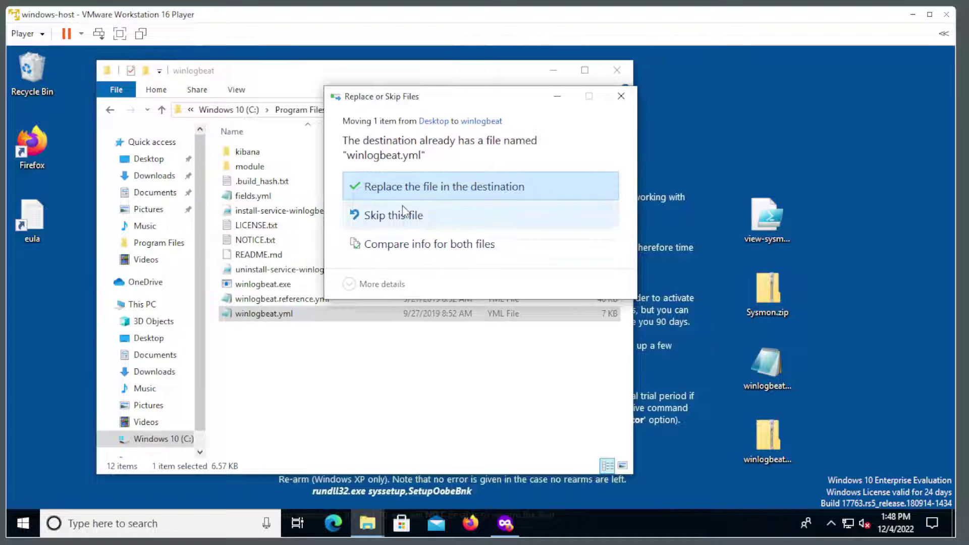
pyautogui.click(401, 194)
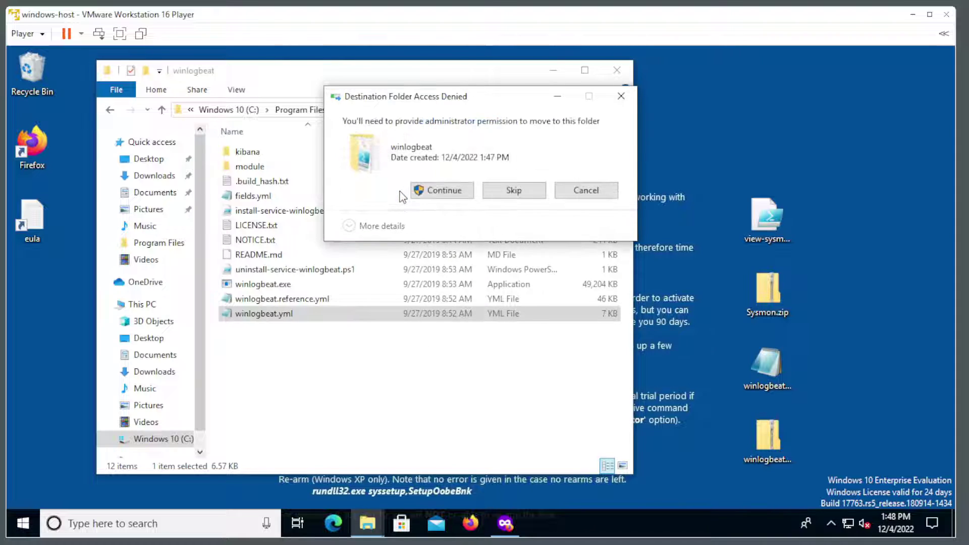
pyautogui.click(425, 193)
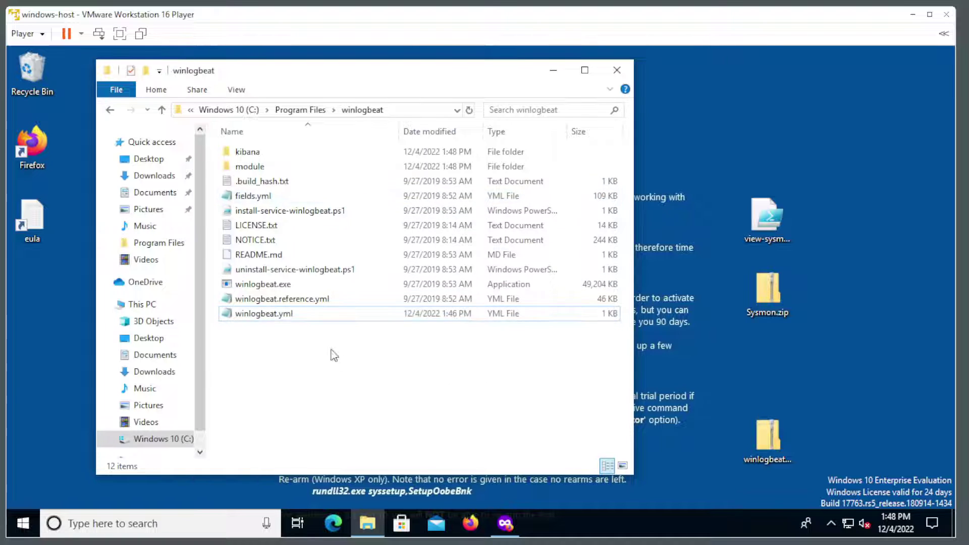
pyautogui.rightClick(271, 316)
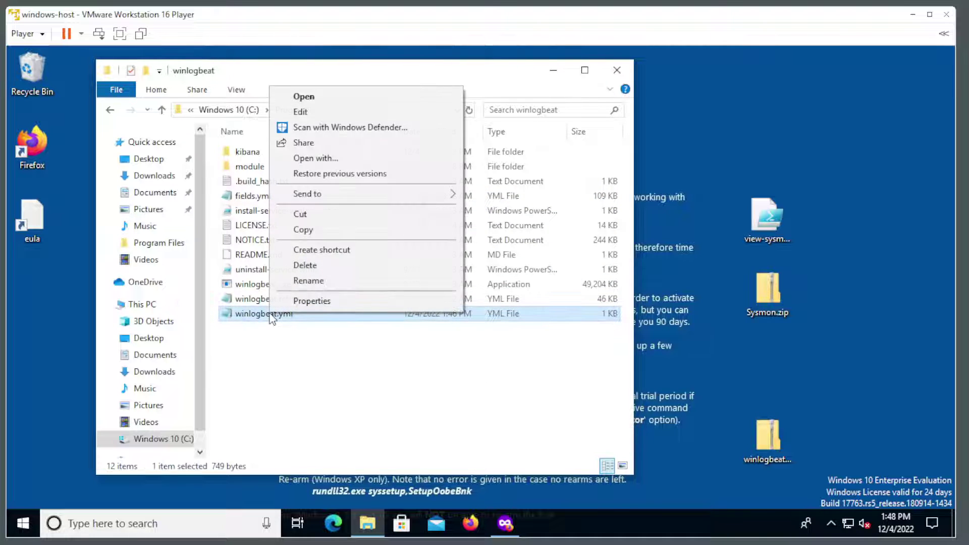
pyautogui.click(346, 112)
pyautogui.moveTo(346, 145); pyautogui.dragTo(421, 91)
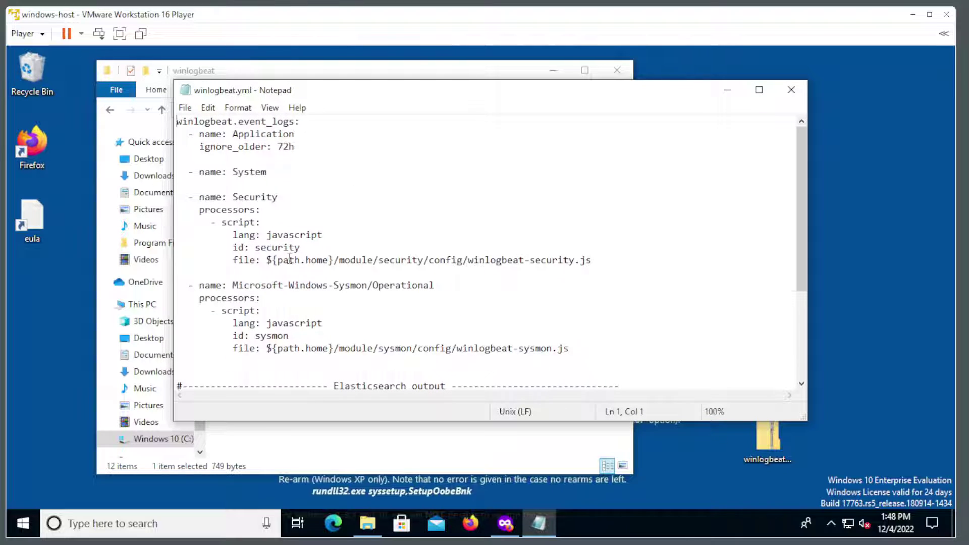
pyautogui.scroll(-4, 361, 305)
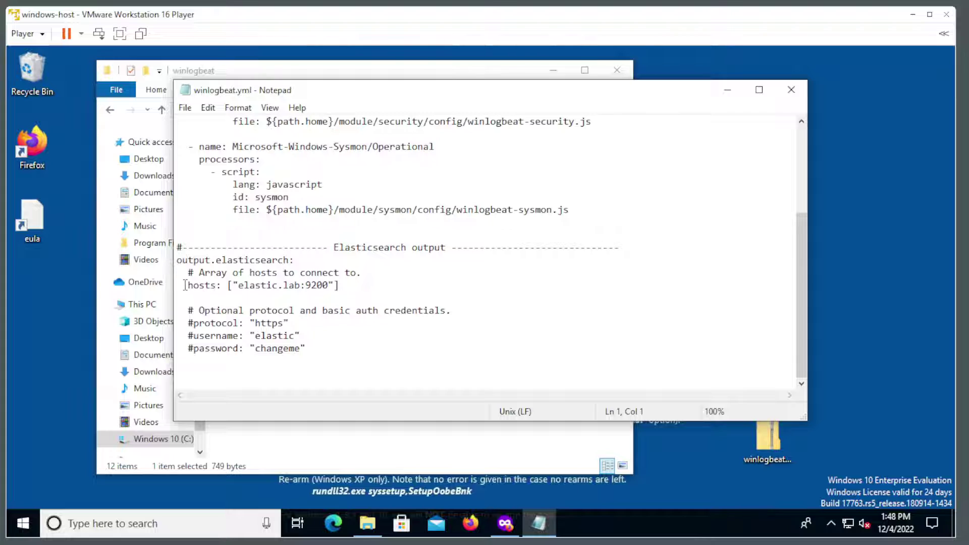
pyautogui.moveTo(186, 285); pyautogui.dragTo(354, 289)
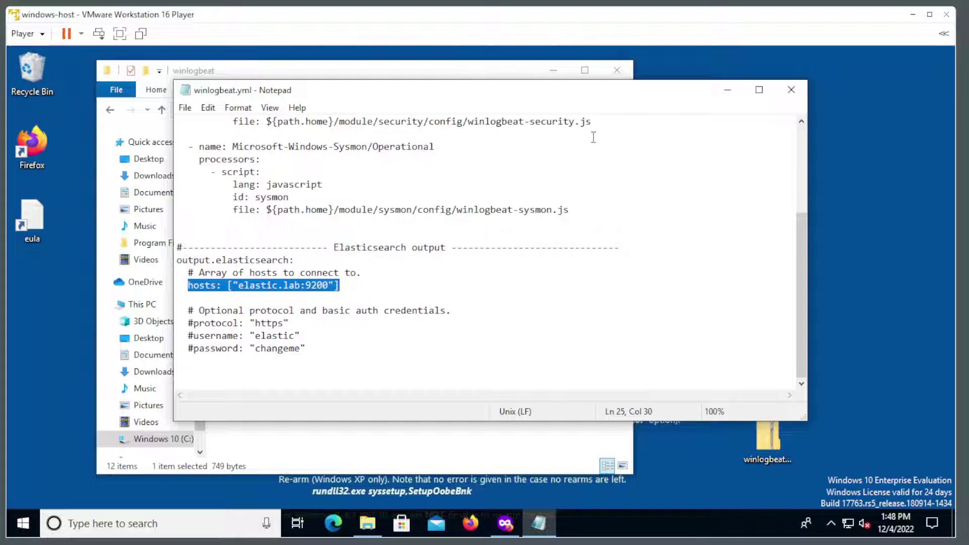
pyautogui.click(791, 90)
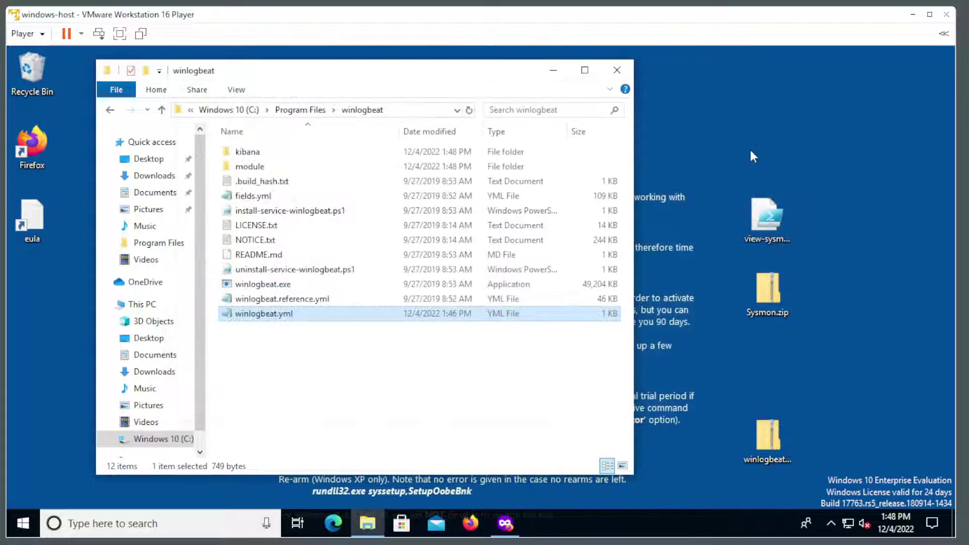
# Step: Launch Windows PowerShell as administrator and arrange its window
pyautogui.click(618, 70)
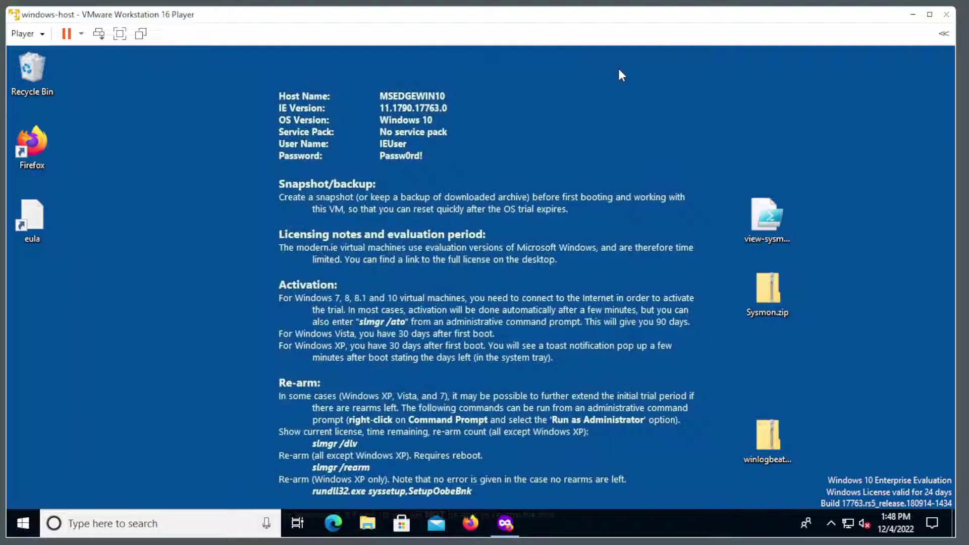
pyautogui.click(186, 527)
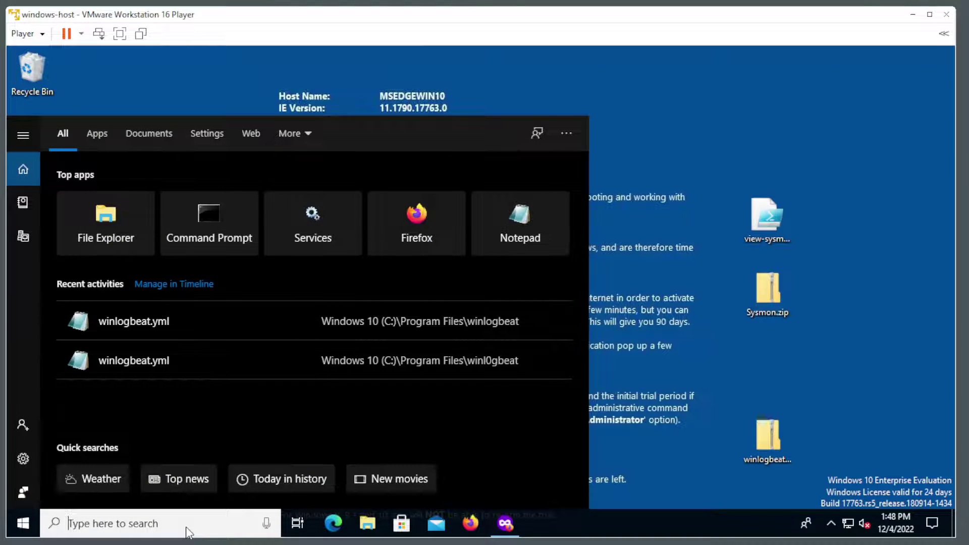
pyautogui.write('powershell')
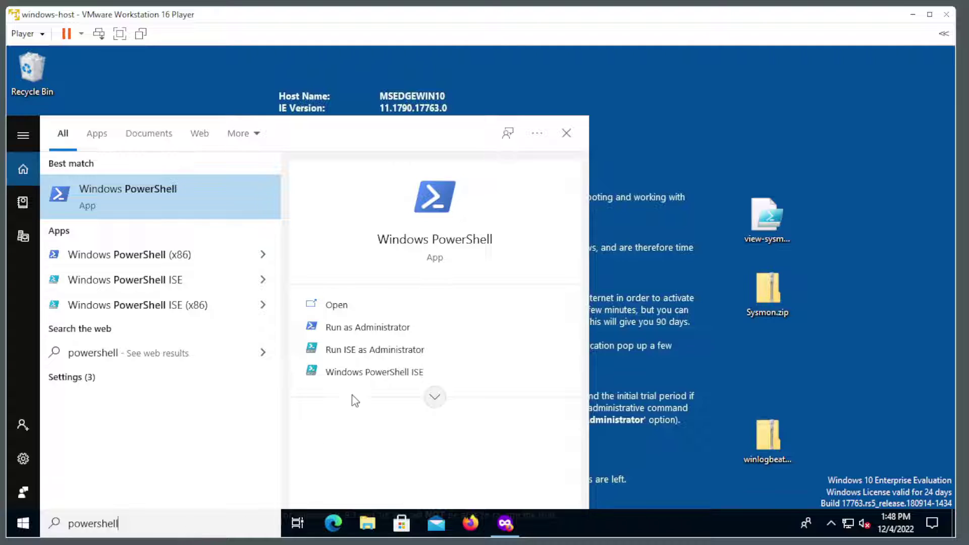
pyautogui.click(379, 328)
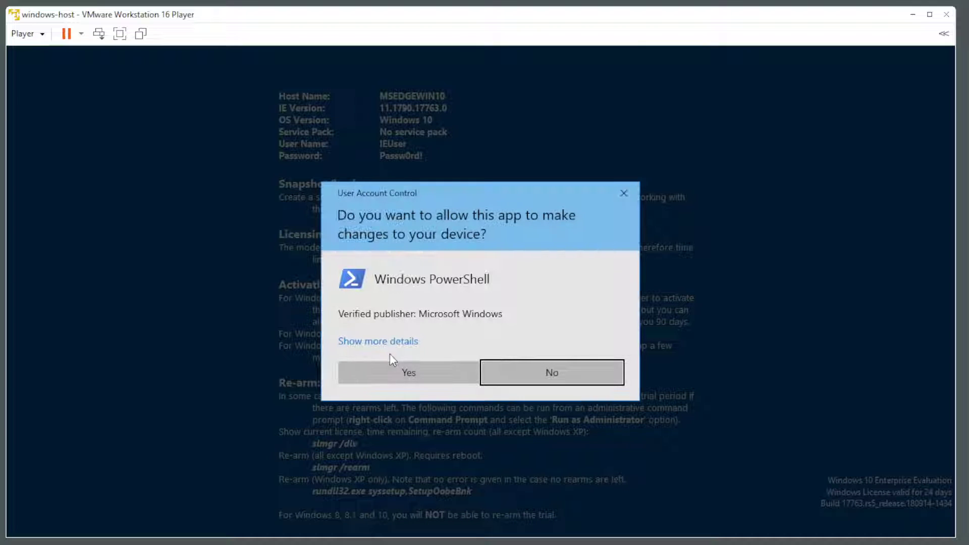
pyautogui.click(405, 368)
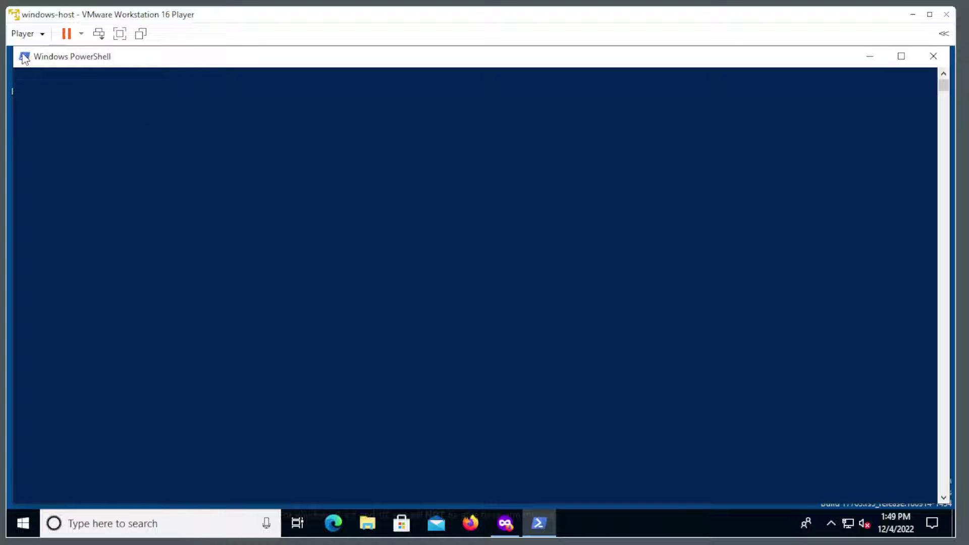
pyautogui.moveTo(16, 48); pyautogui.dragTo(111, 115)
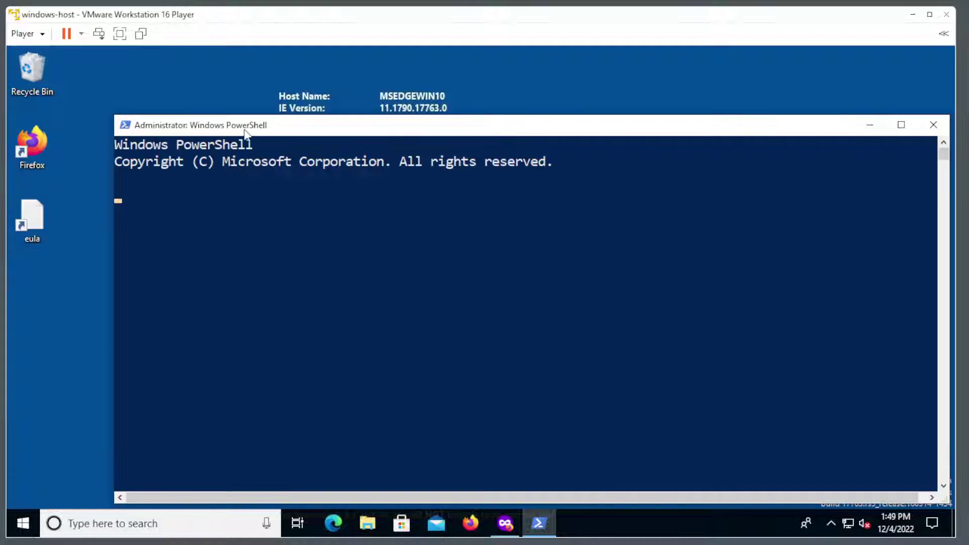
pyautogui.moveTo(289, 123); pyautogui.dragTo(244, 83)
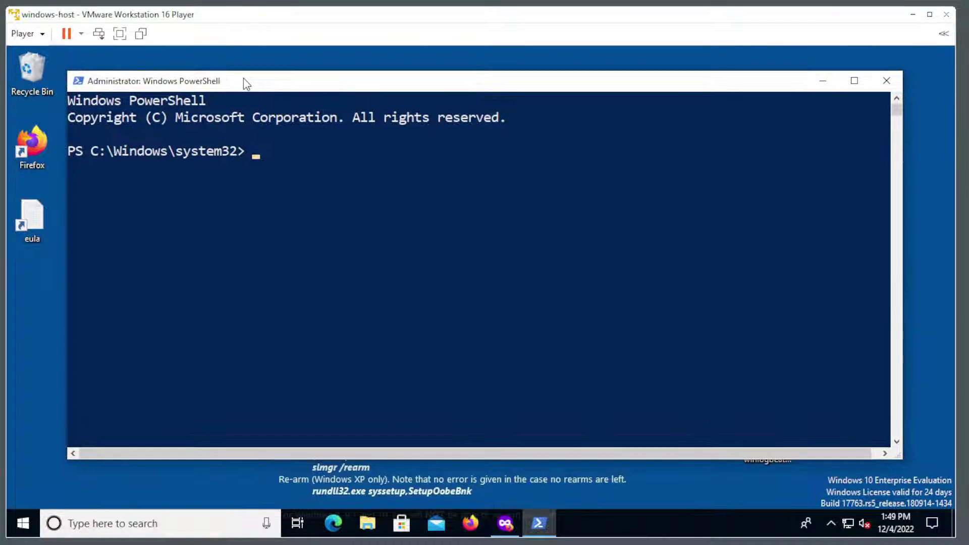
pyautogui.click(346, 185)
# Step: Run Set-ExecutionPolicy bypass and confirm with Y
pyautogui.write('set')
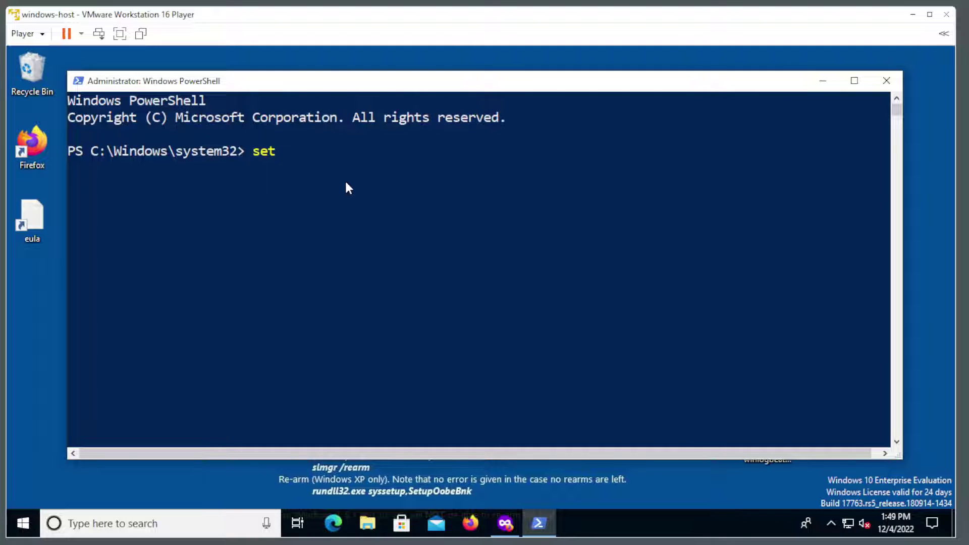
pyautogui.write('-execu')
pyautogui.press('Tab')
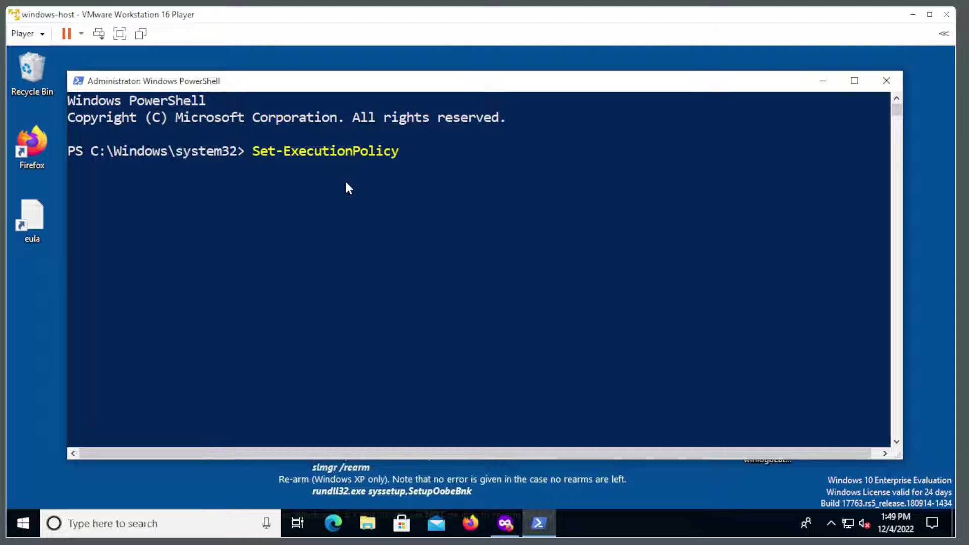
pyautogui.write('bypass')
pyautogui.press('Return')
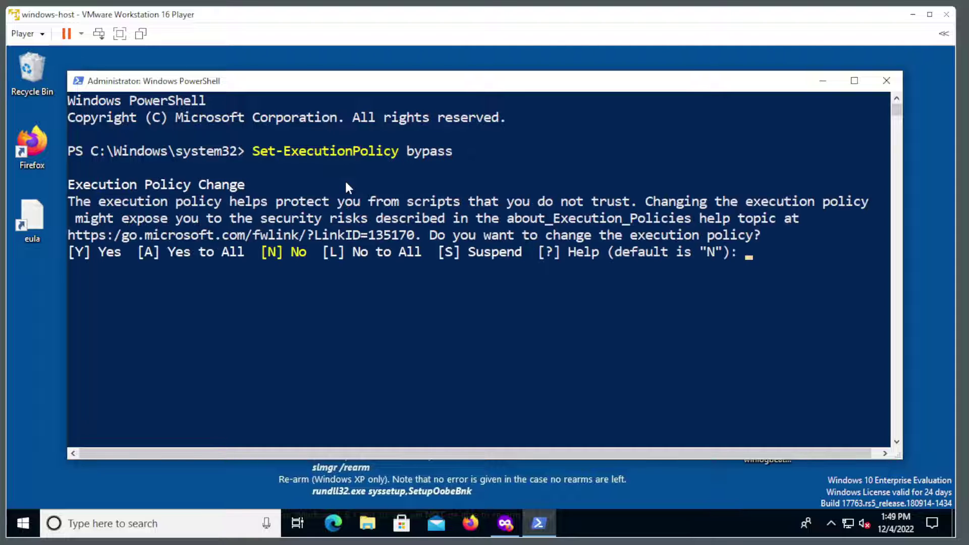
pyautogui.write('Y')
pyautogui.press('Return')
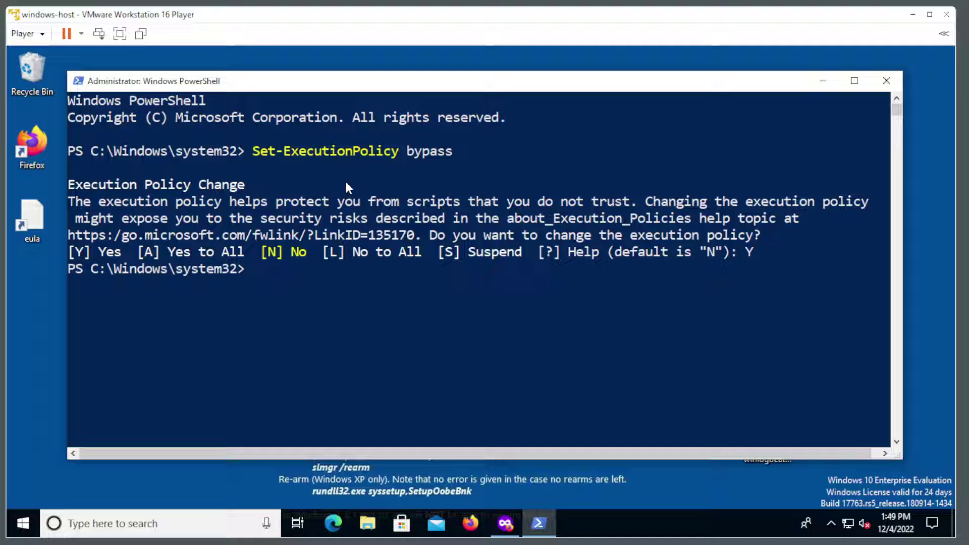
# Step: Change into C:\Program Files\winlogbeat and list its files with ls
pyautogui.write('cd c:\\progr')
pyautogui.press('Tab')
pyautogui.write('winlo')
pyautogui.press('Tab')
pyautogui.press('Return')
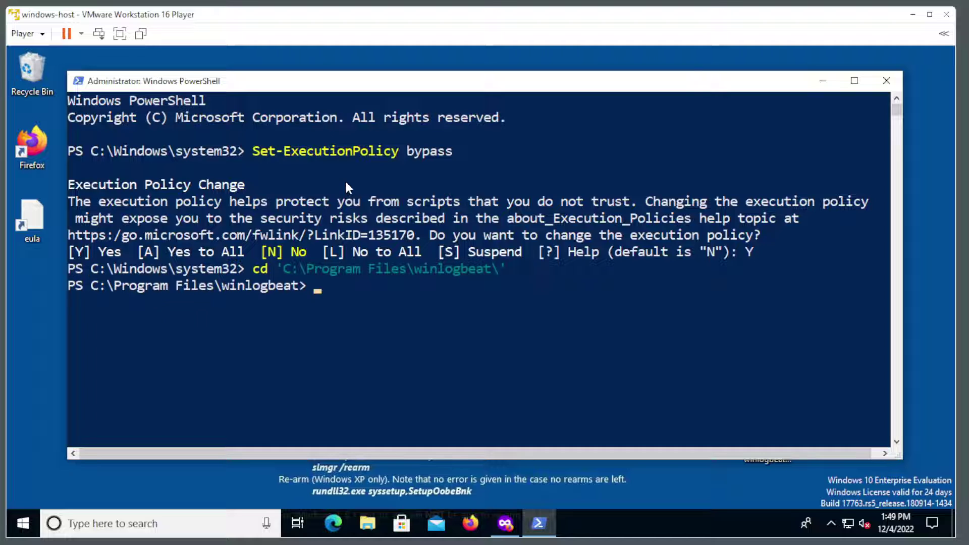
pyautogui.write('ls')
pyautogui.press('Return')
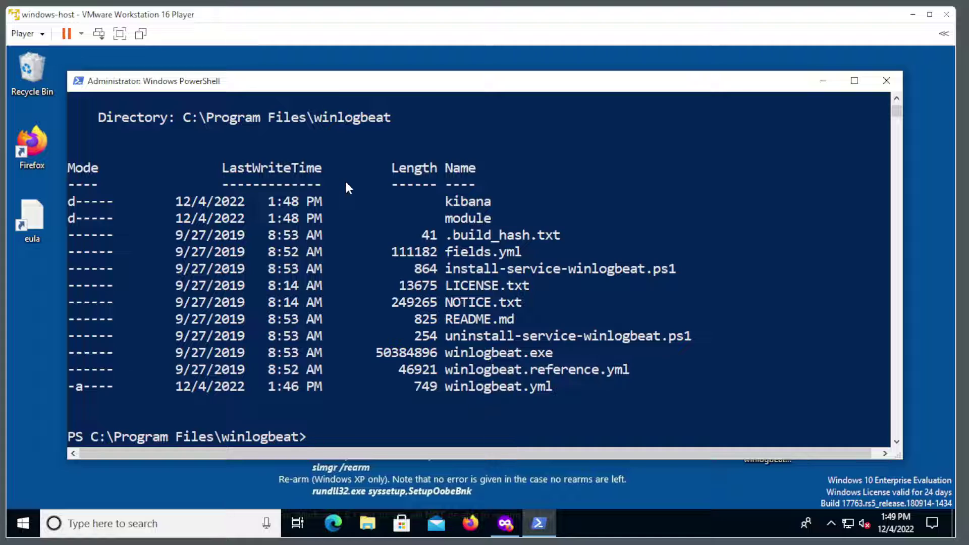
# Step: Run .\install-service-winlogbeat.ps1 to register winlogbeat as a Windows service
pyautogui.moveTo(446, 271); pyautogui.dragTo(583, 276)
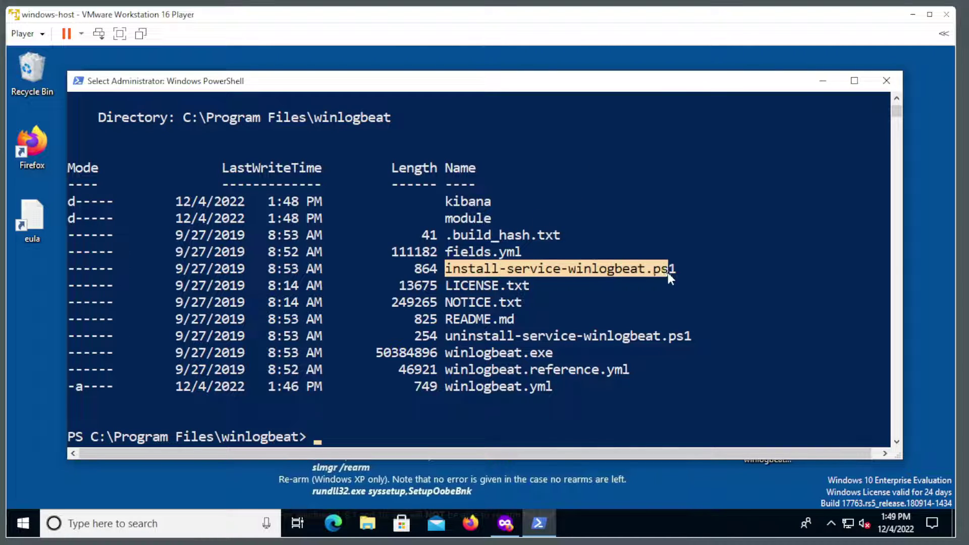
pyautogui.moveTo(668, 273); pyautogui.dragTo(674, 270)
pyautogui.click(572, 335)
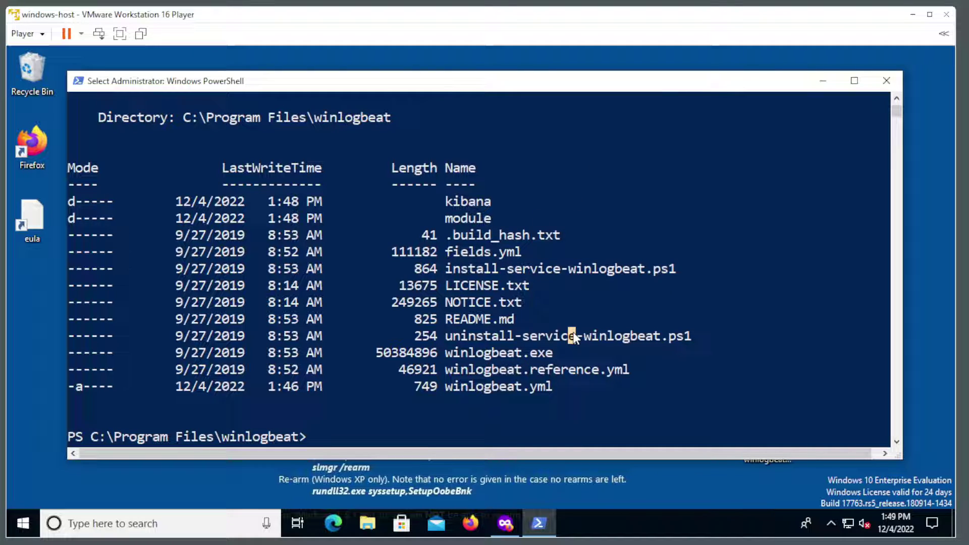
pyautogui.rightClick(574, 338)
pyautogui.write('./w')
pyautogui.press('Tab')
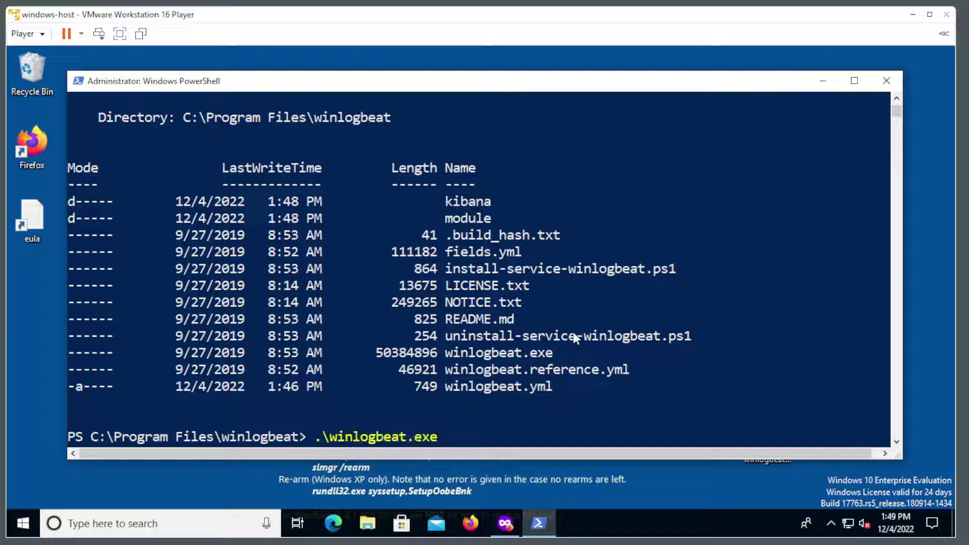
pyautogui.press('Tab')
pyautogui.press('Tab')
pyautogui.press('Tab')
pyautogui.press('Tab')
pyautogui.press('Tab')
pyautogui.press('Tab')
pyautogui.press('Tab')
pyautogui.hotkey('shift', 'Tab')
pyautogui.press('BackSpace')
pyautogui.press('BackSpace')
pyautogui.press('BackSpace')
pyautogui.press('BackSpace')
pyautogui.press('BackSpace')
pyautogui.press('BackSpace')
pyautogui.press('BackSpace')
pyautogui.press('BackSpace')
pyautogui.press('BackSpace')
pyautogui.press('BackSpace')
pyautogui.press('BackSpace')
pyautogui.press('BackSpace')
pyautogui.press('BackSpace')
pyautogui.write('inst')
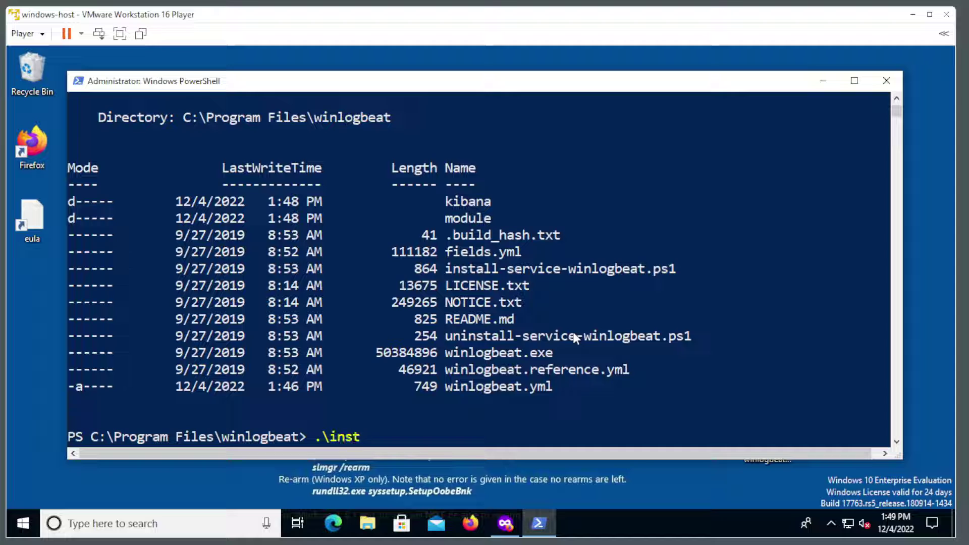
pyautogui.press('Tab')
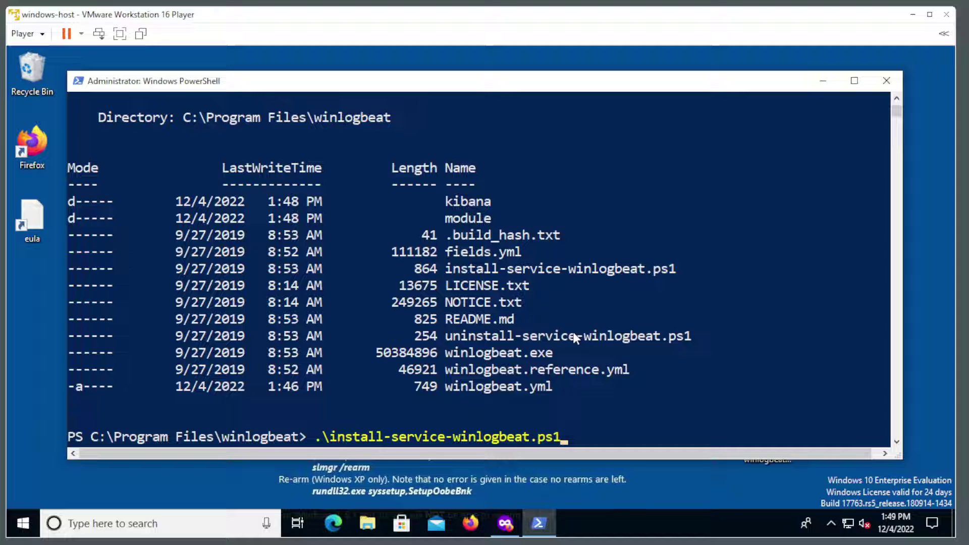
pyautogui.press('Return')
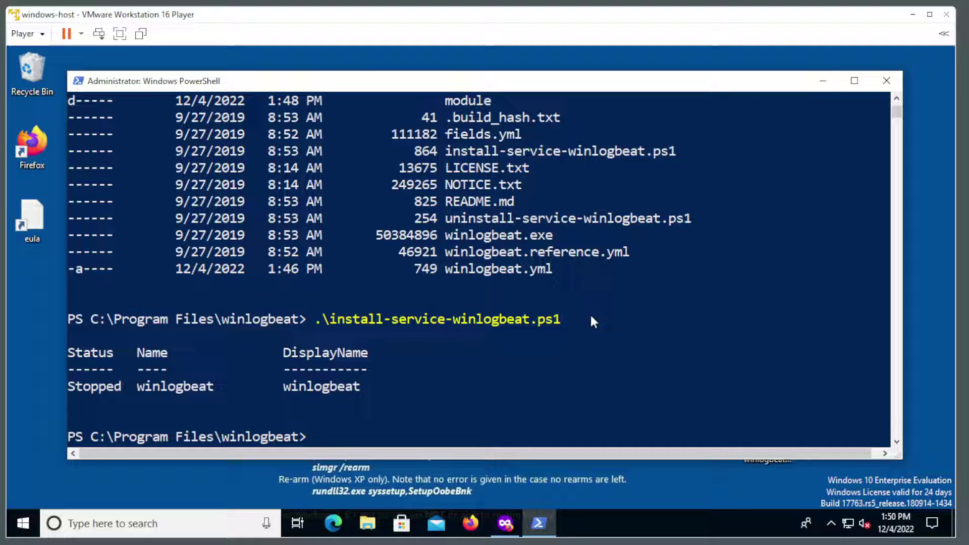
# Step: Exit PowerShell and launch the Services app from Windows search
pyautogui.write('exit')
pyautogui.press('Return')
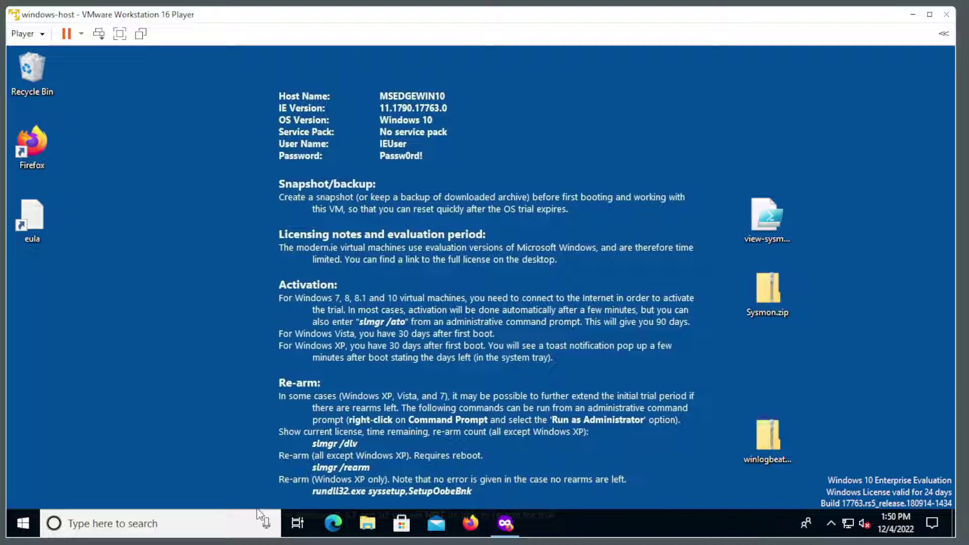
pyautogui.click(219, 523)
pyautogui.write('se')
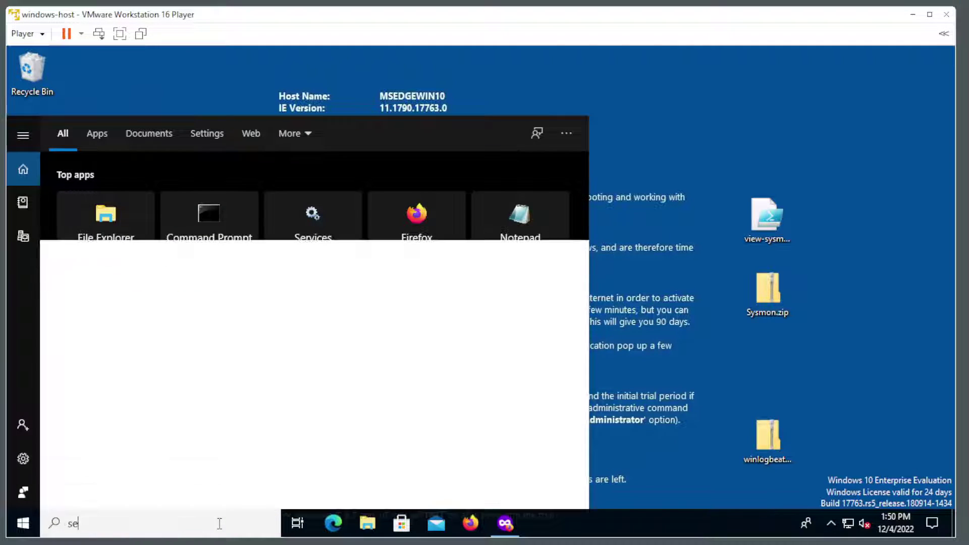
pyautogui.write('rvices')
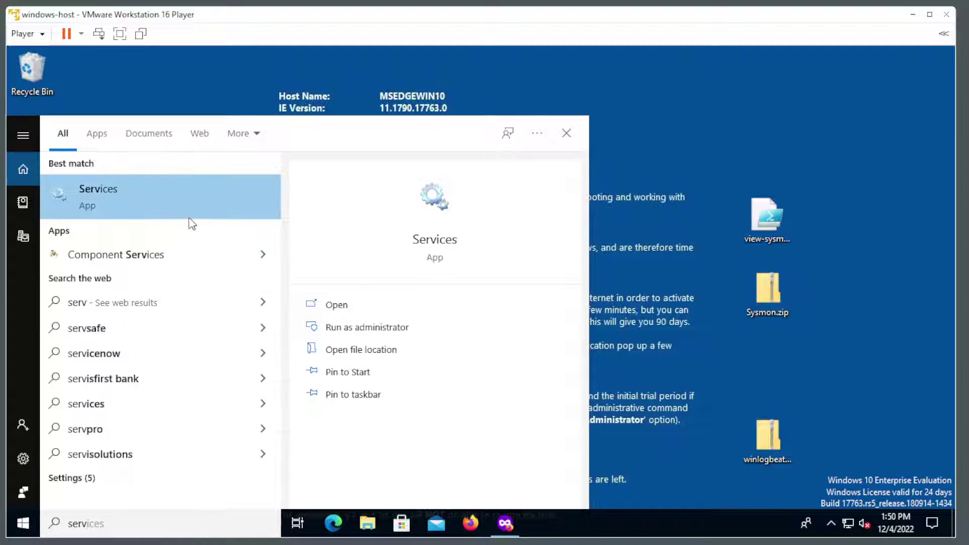
pyautogui.click(190, 212)
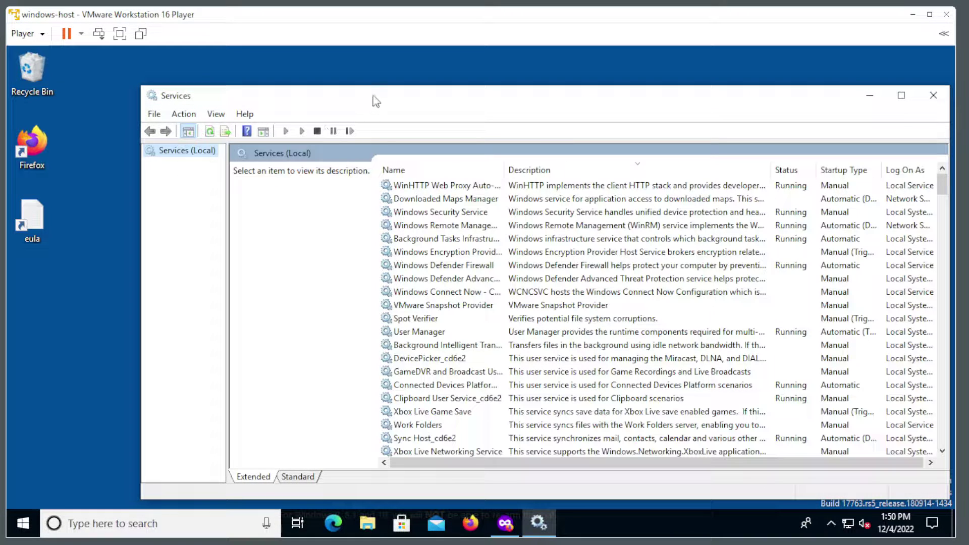
# Step: Sort services by Description and start the winlogbeat service
pyautogui.moveTo(377, 101); pyautogui.dragTo(319, 74)
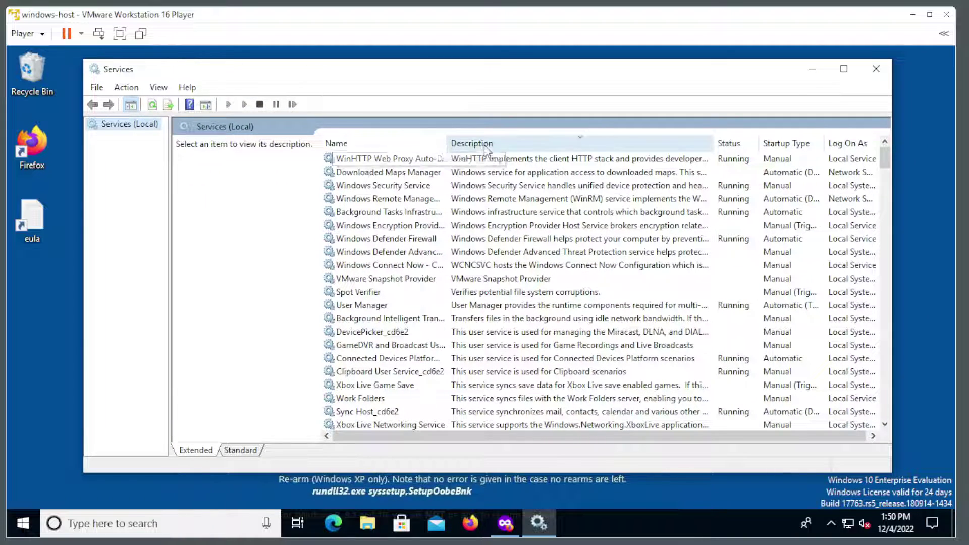
pyautogui.click(486, 149)
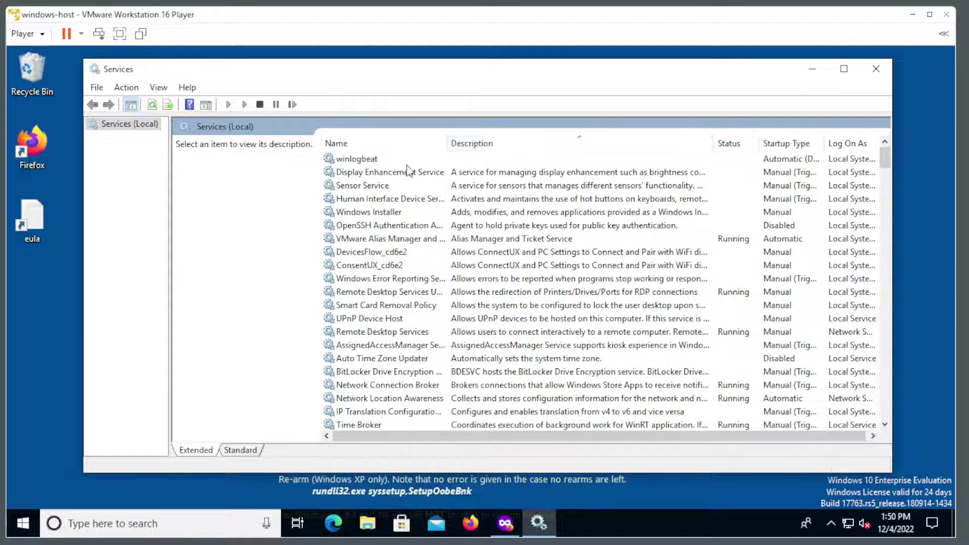
pyautogui.click(366, 160)
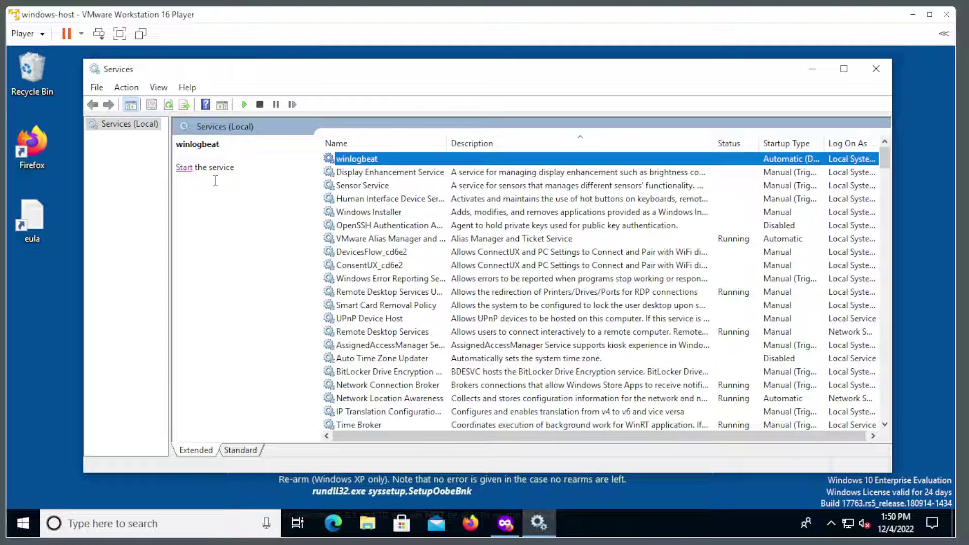
pyautogui.click(184, 172)
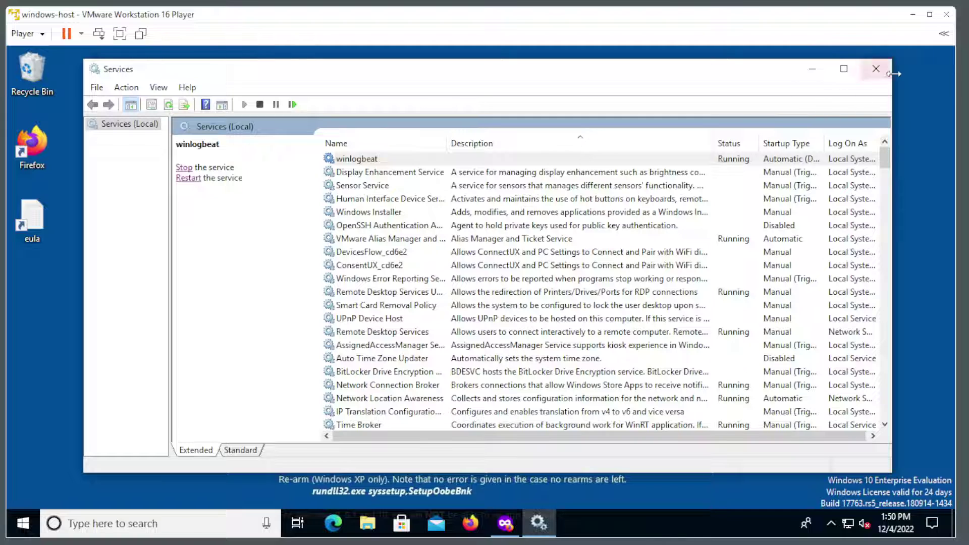
# Step: Close Services and switch to Edge, scrolling through Kibana's Home page with Add Data options
pyautogui.click(877, 69)
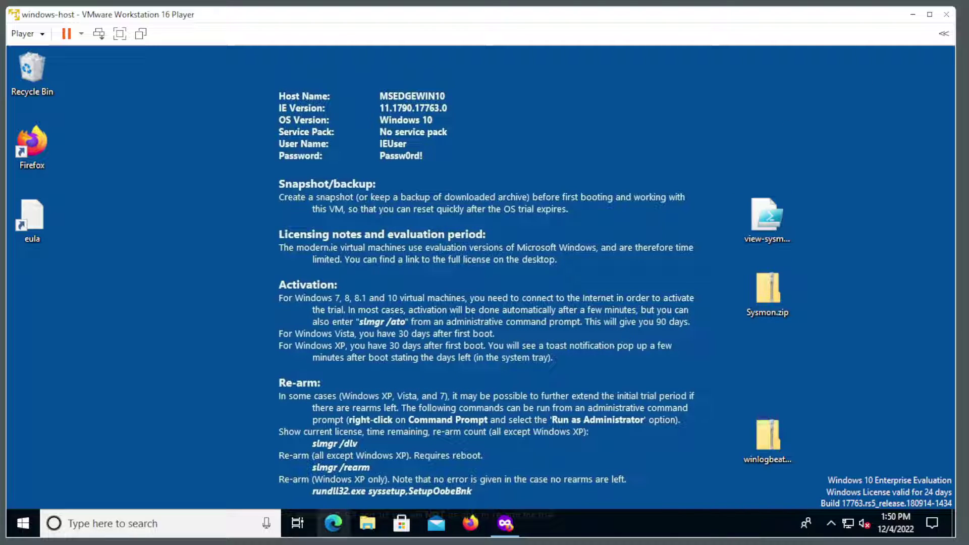
pyautogui.click(333, 524)
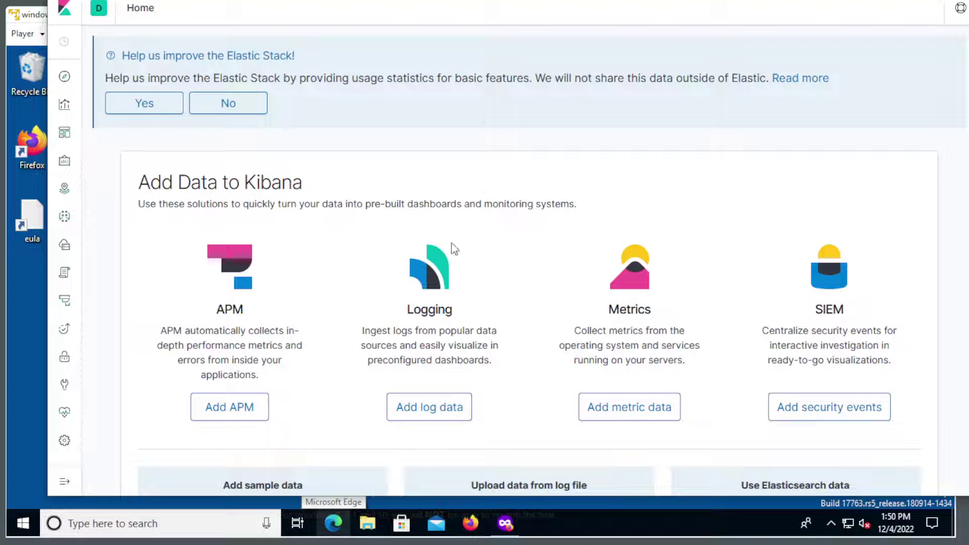
pyautogui.scroll(-4, 437, 281)
pyautogui.scroll(-1, 436, 280)
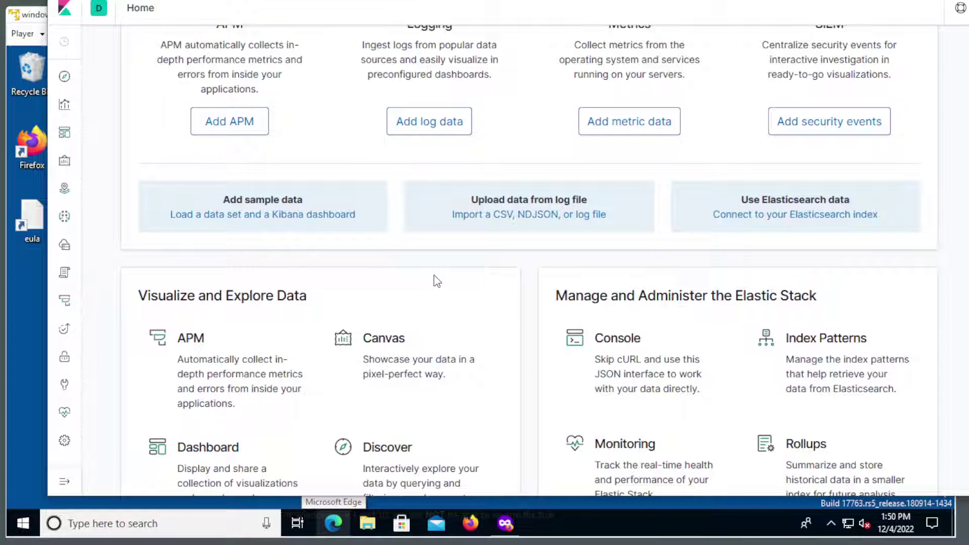
pyautogui.scroll(6, 437, 273)
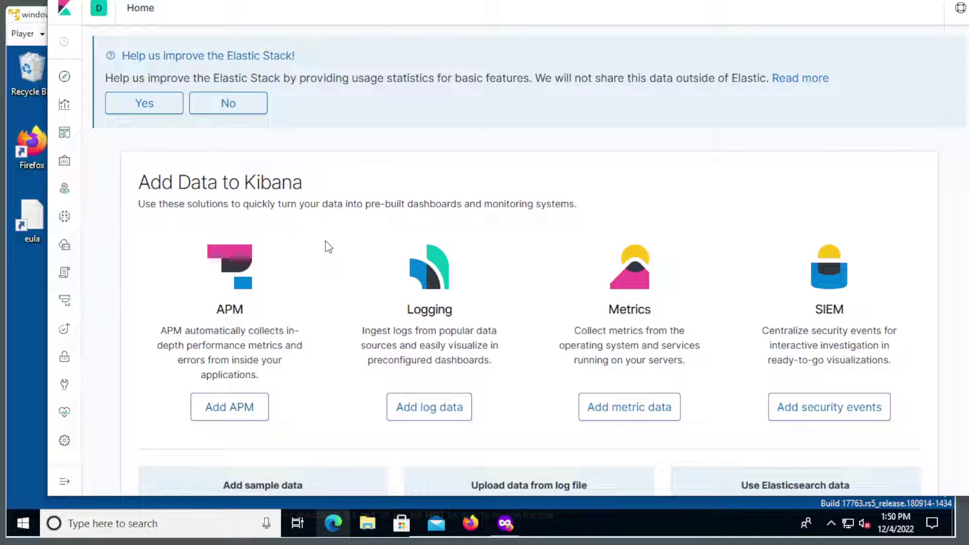
pyautogui.scroll(-5, 309, 309)
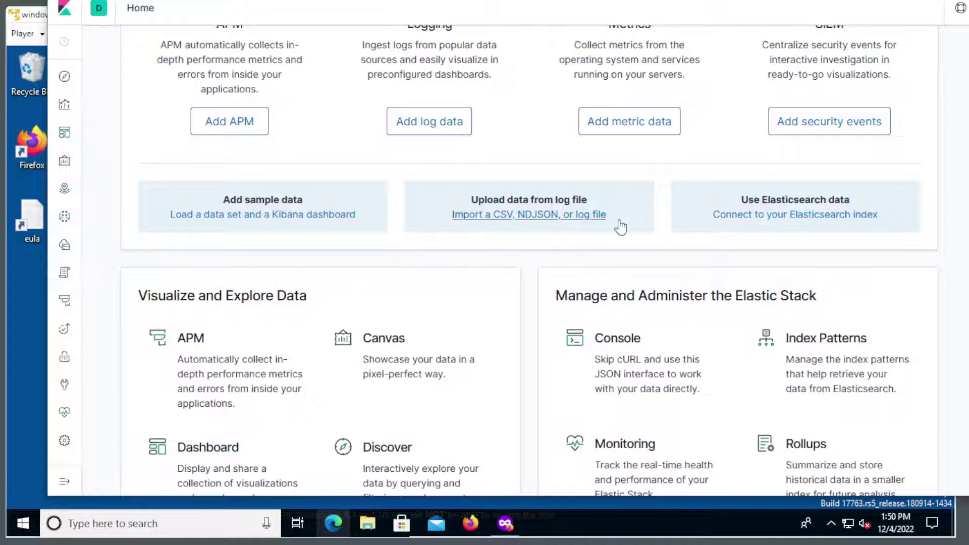
pyautogui.scroll(5, 305, 279)
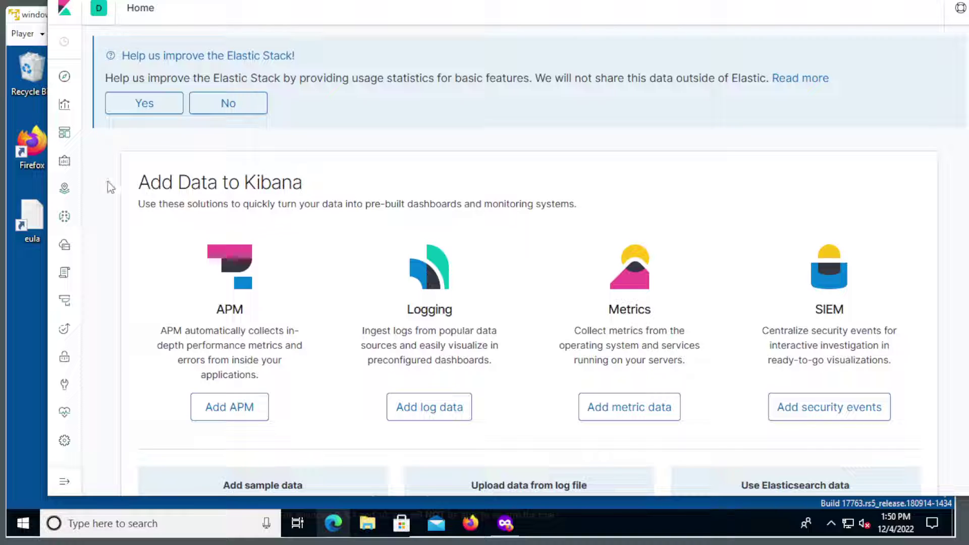
# Step: Open Discover, which redirects to Create index pattern listing winlogbeat-7.4.0-2022.12.04-000001
pyautogui.click(64, 79)
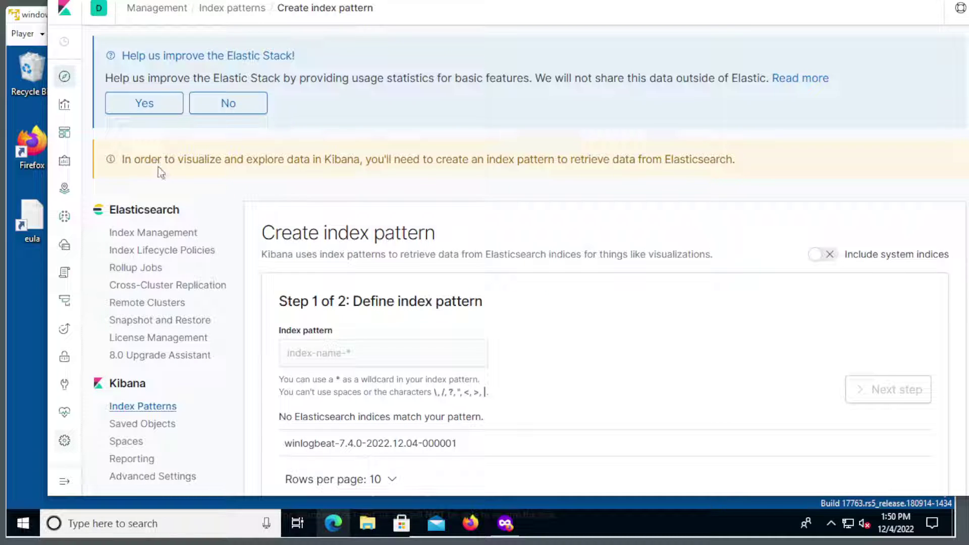
pyautogui.scroll(-1, 238, 197)
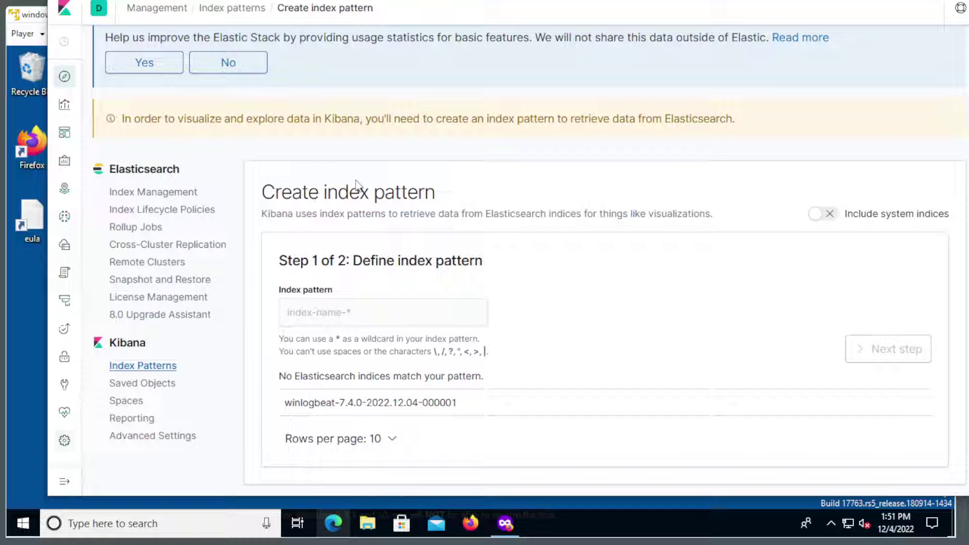
pyautogui.moveTo(278, 191); pyautogui.dragTo(374, 193)
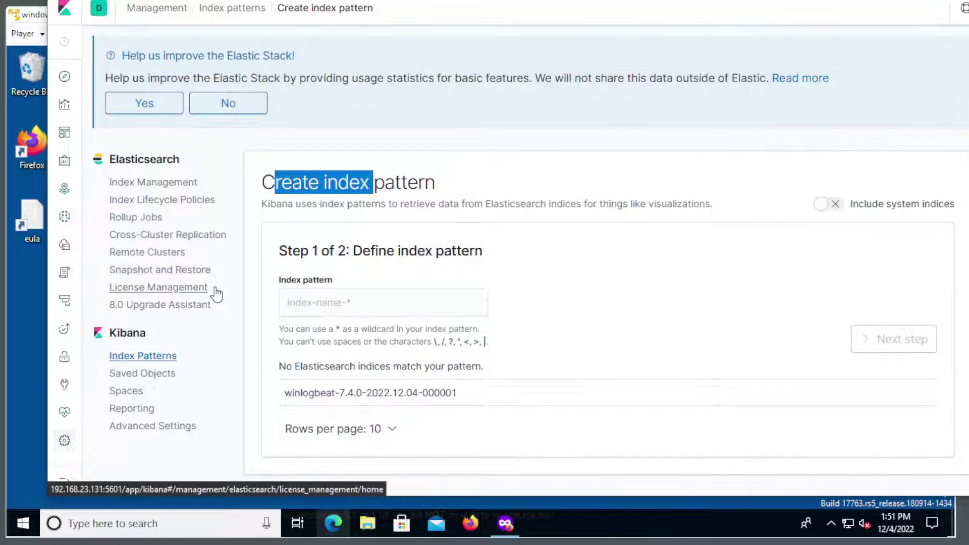
pyautogui.click(326, 302)
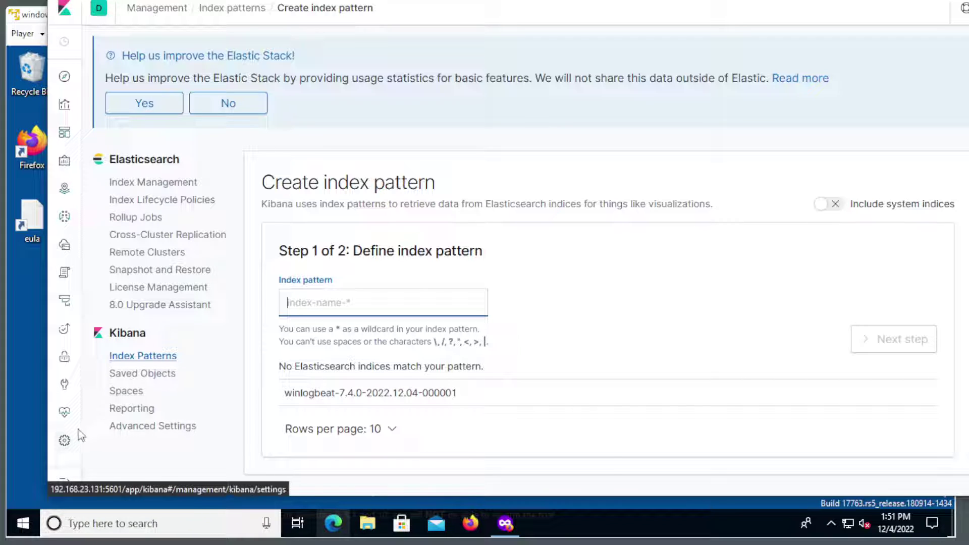
# Step: Verify in Index Management that the winlogbeat index holds 4132 documents, then return to Index patterns
pyautogui.click(64, 444)
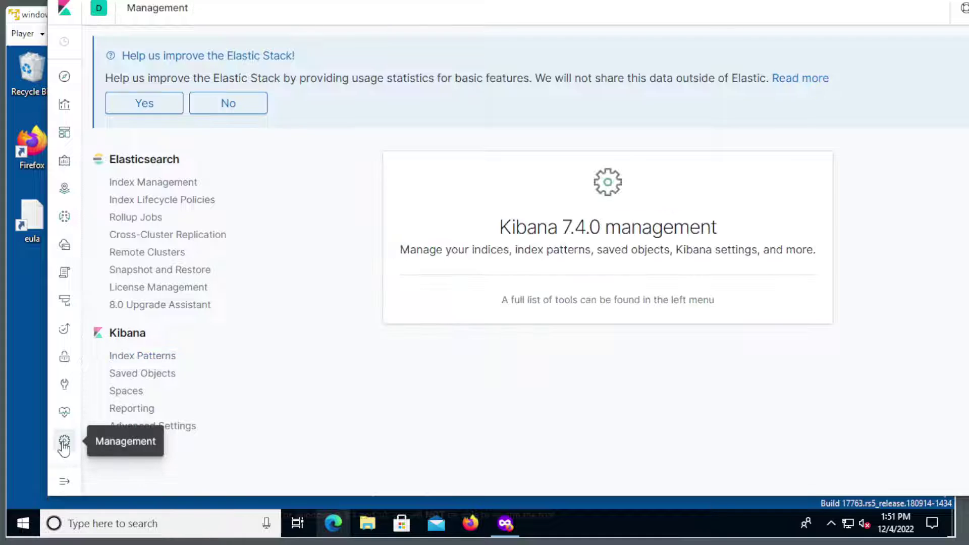
pyautogui.click(148, 356)
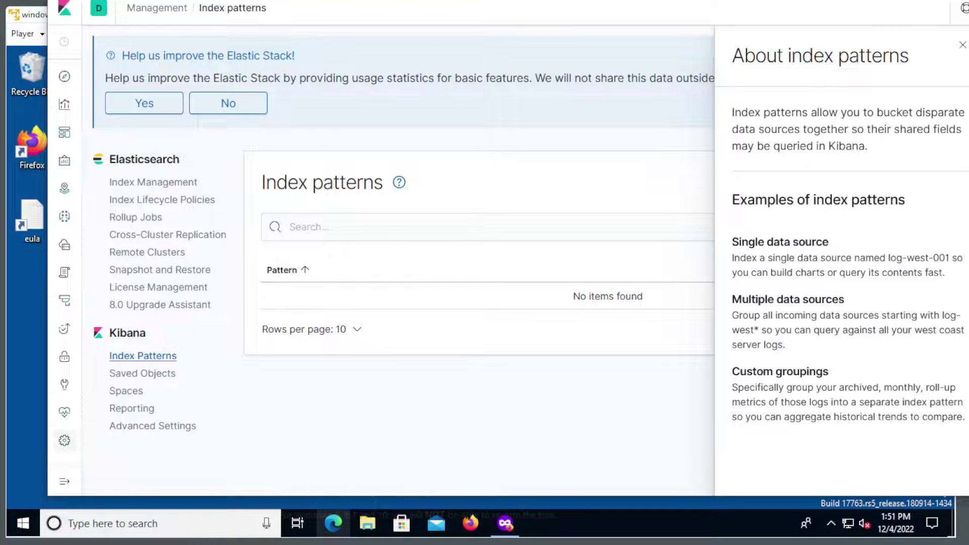
pyautogui.click(963, 45)
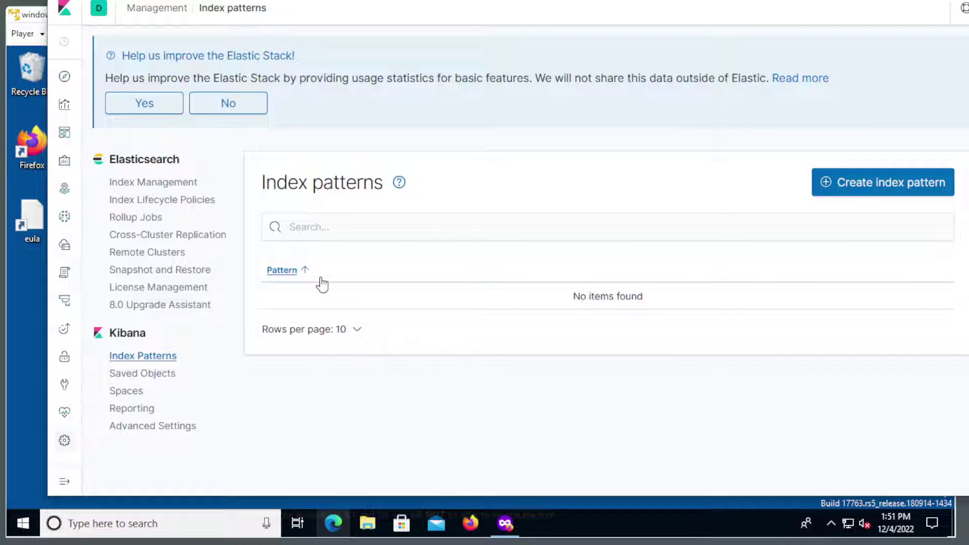
pyautogui.click(162, 183)
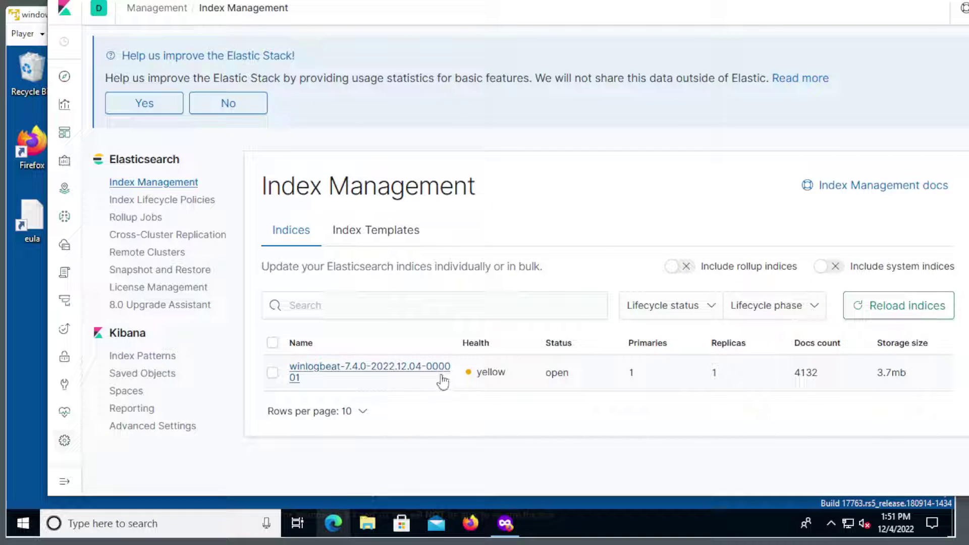
pyautogui.click(146, 356)
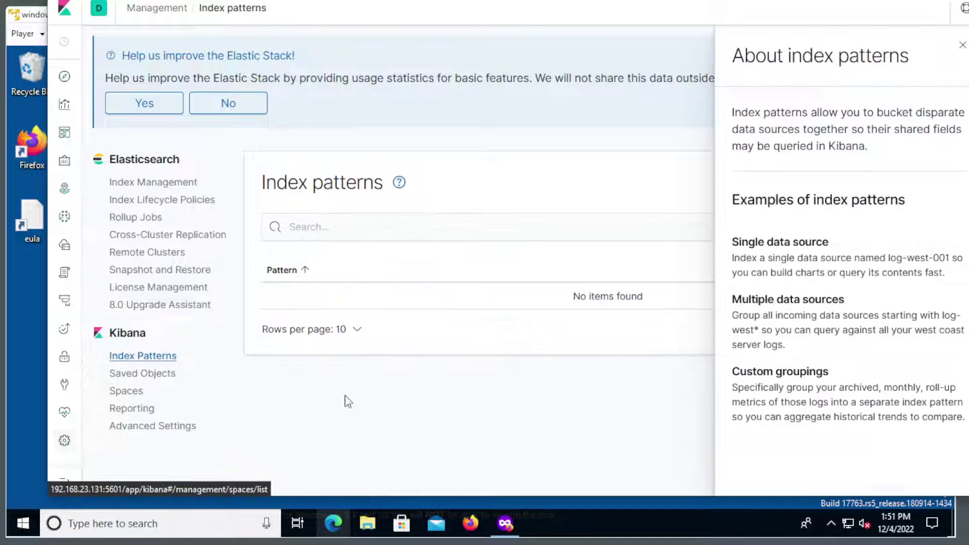
pyautogui.click(963, 45)
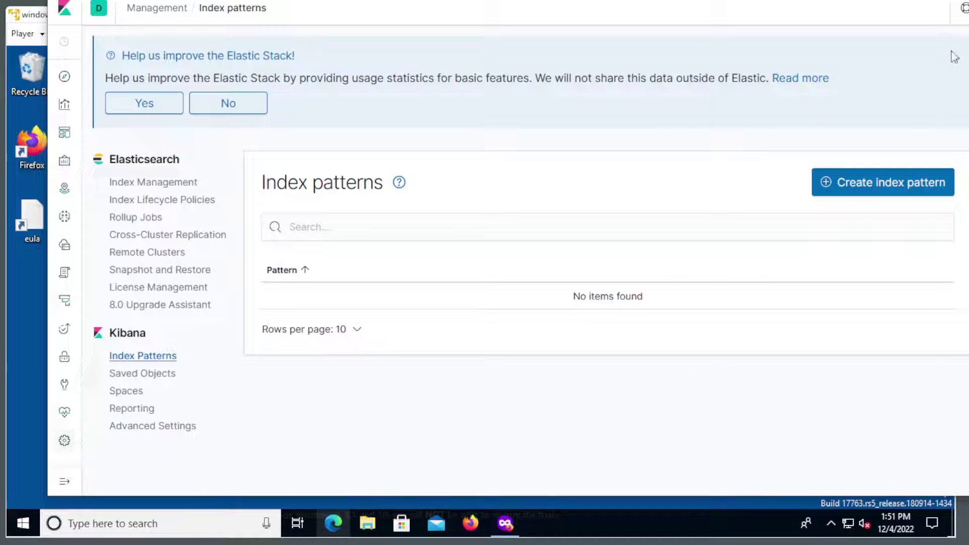
pyautogui.click(901, 179)
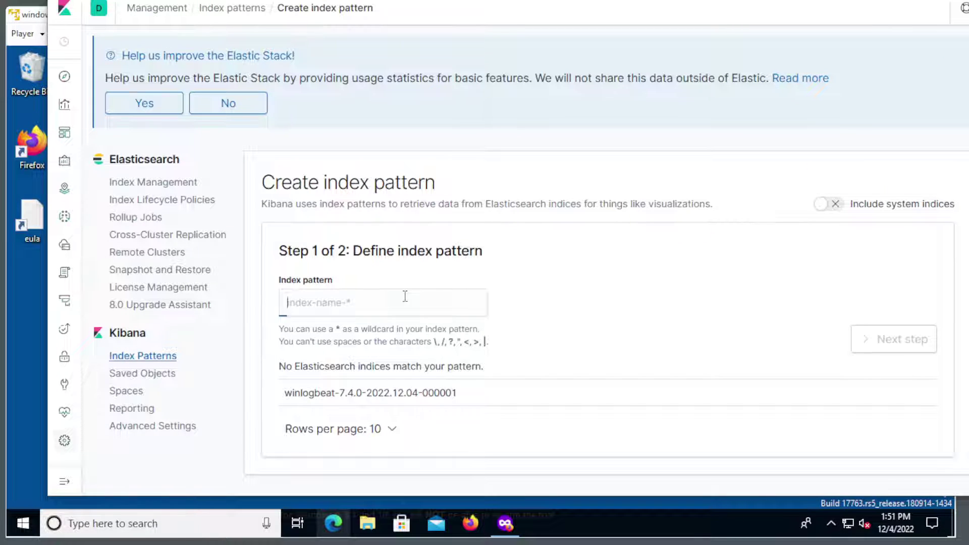
pyautogui.click(405, 297)
pyautogui.write('winlog*')
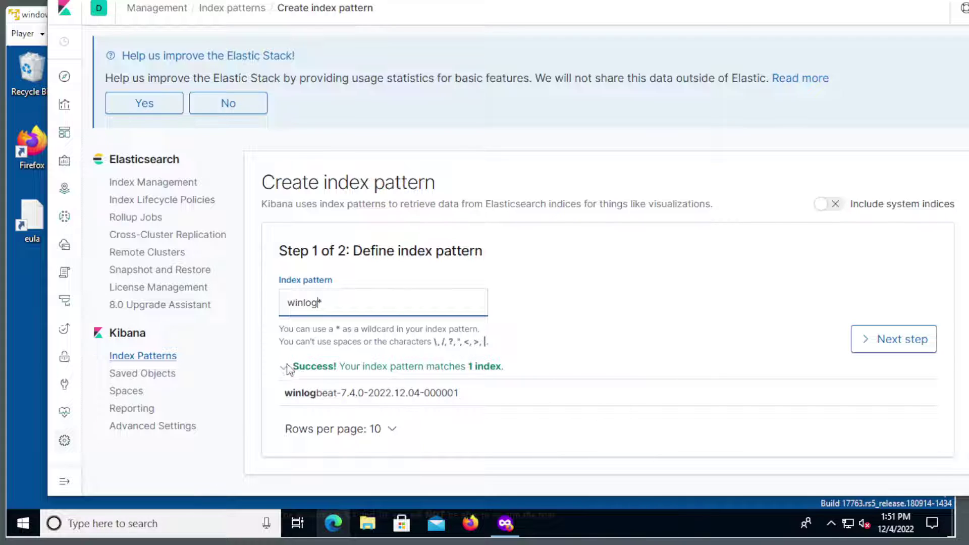
pyautogui.moveTo(297, 368); pyautogui.dragTo(502, 384)
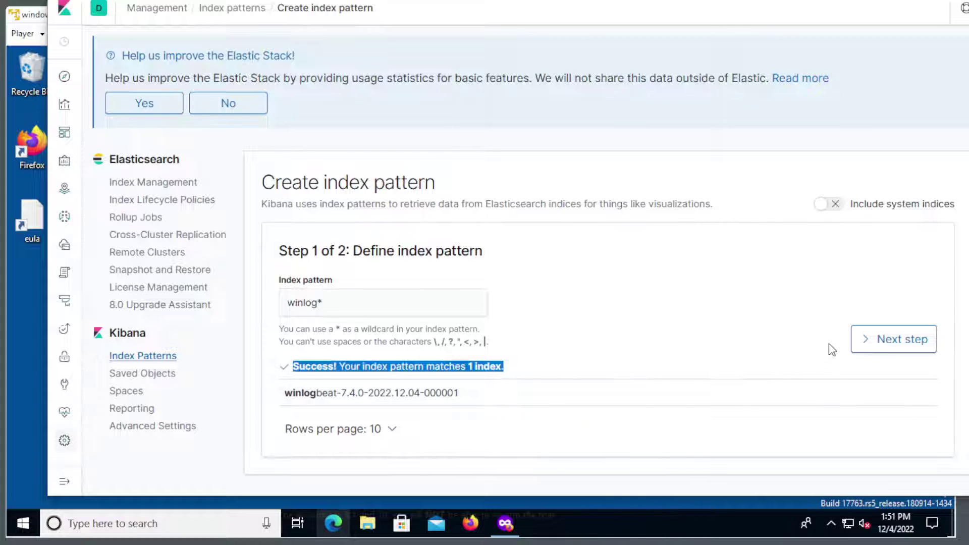
pyautogui.click(863, 340)
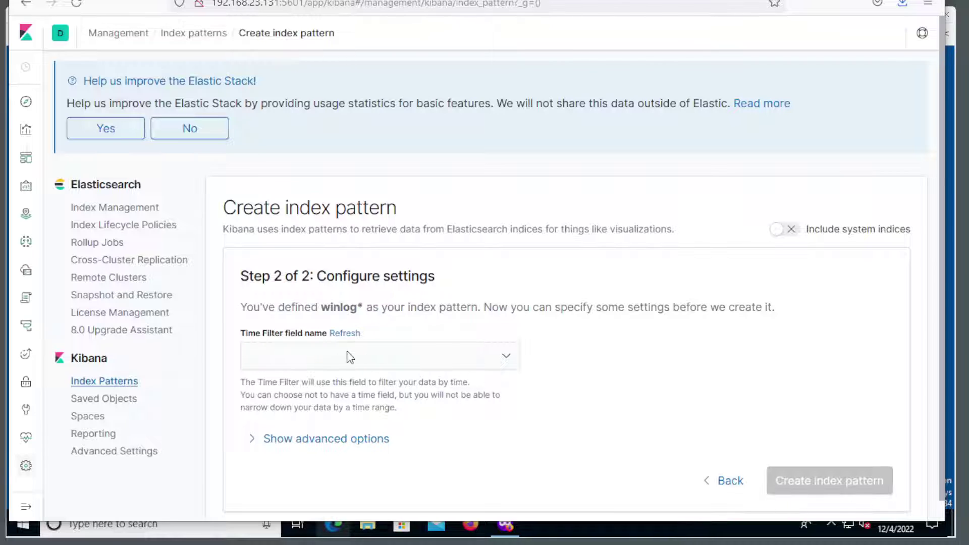
pyautogui.click(508, 357)
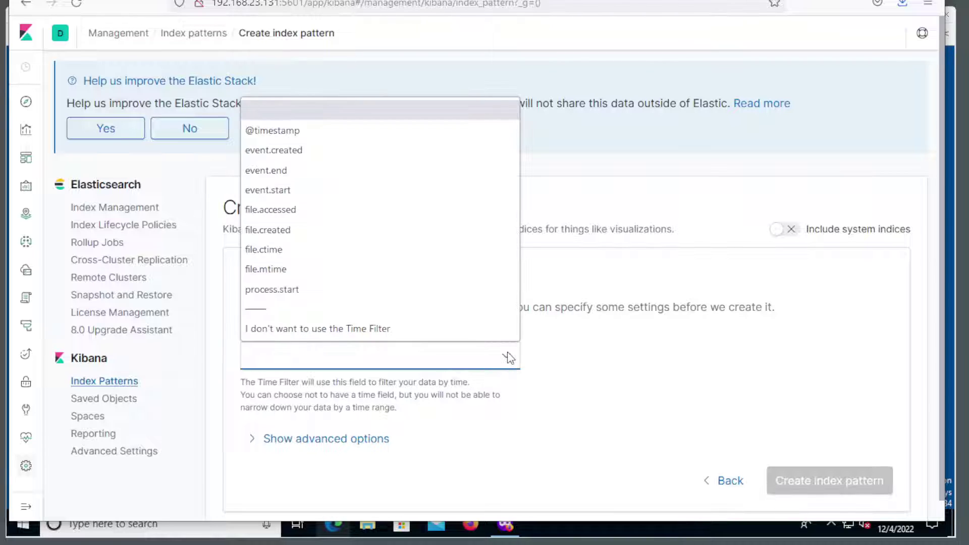
pyautogui.click(286, 133)
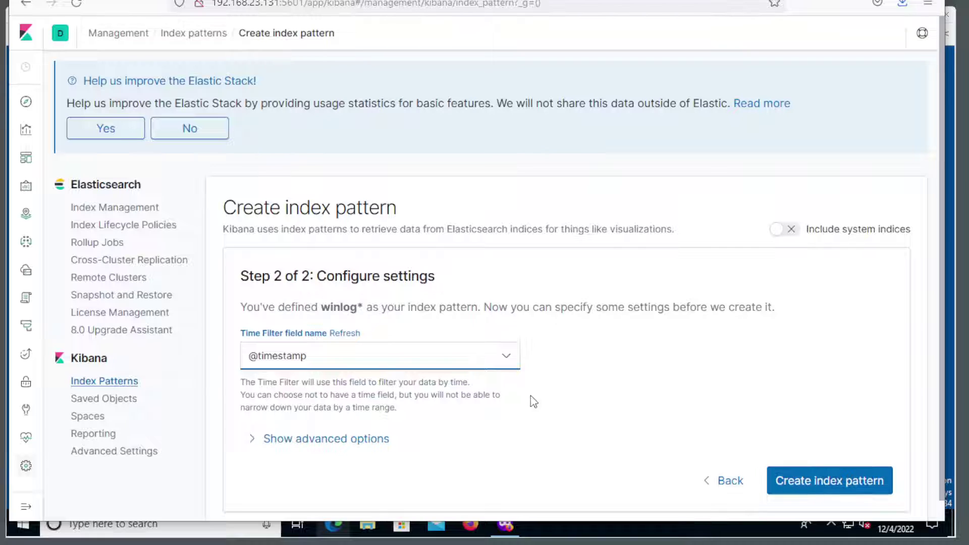
pyautogui.click(797, 479)
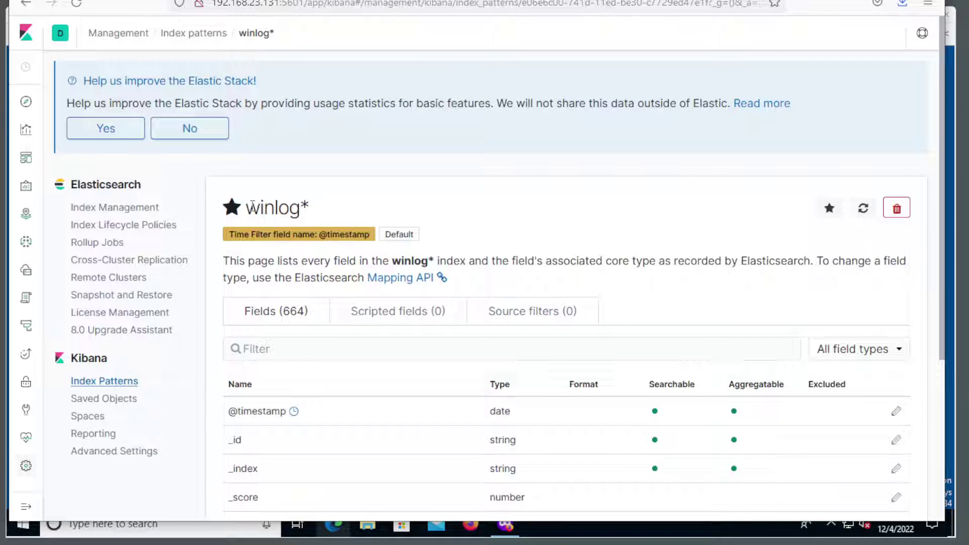
# Step: Open Discover to show the 283 winlog* events from the last 15 minutes
pyautogui.moveTo(247, 207); pyautogui.dragTo(321, 209)
pyautogui.click(418, 208)
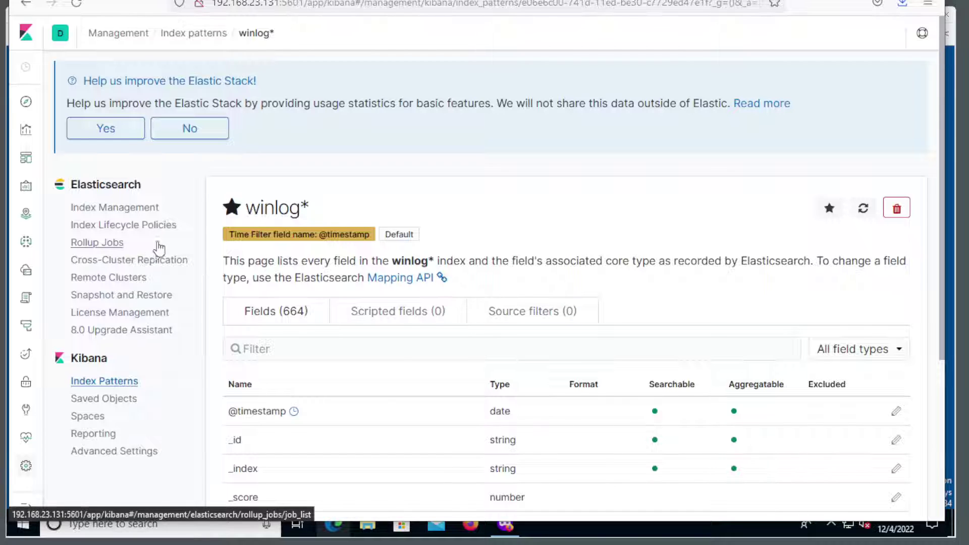
pyautogui.click(24, 104)
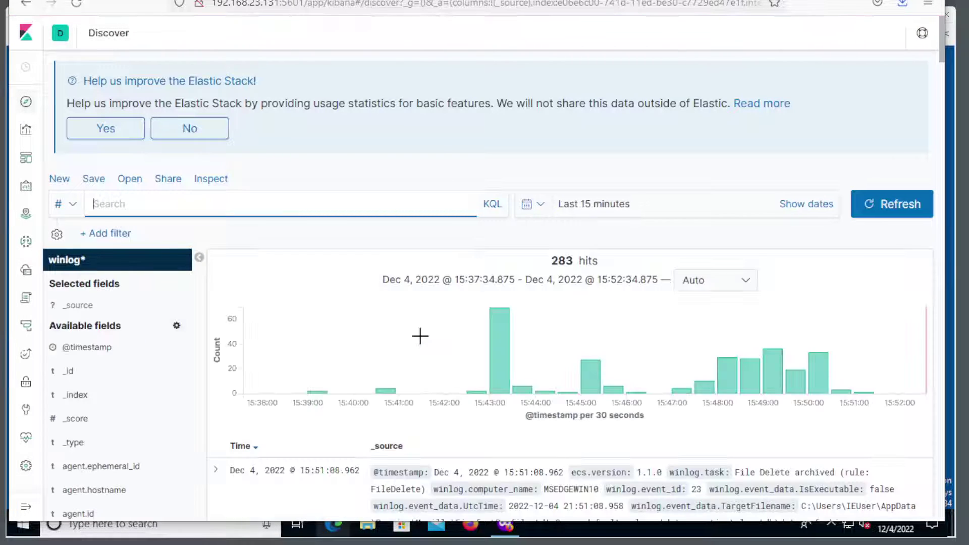
pyautogui.scroll(-4, 421, 335)
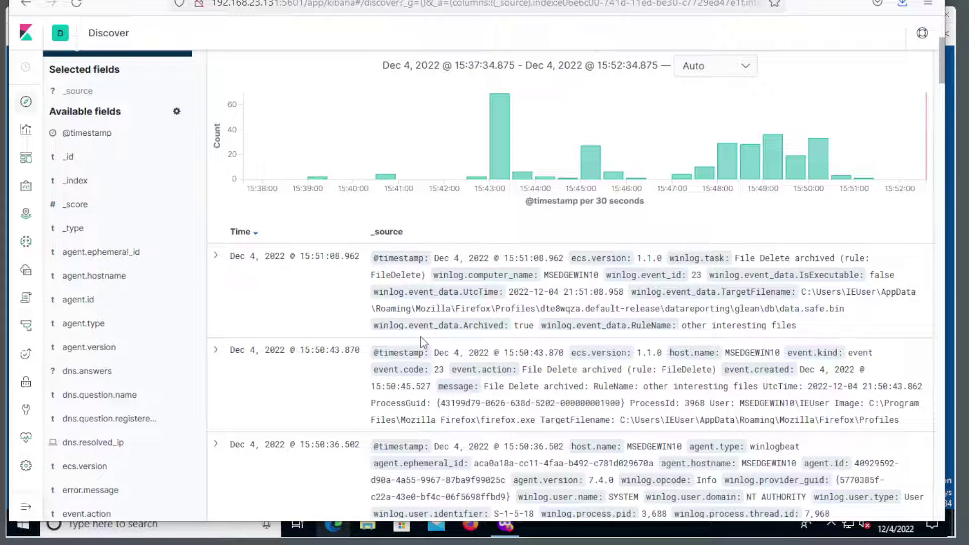
# Step: Expand the first log event to inspect its fields, then collapse it
pyautogui.click(216, 255)
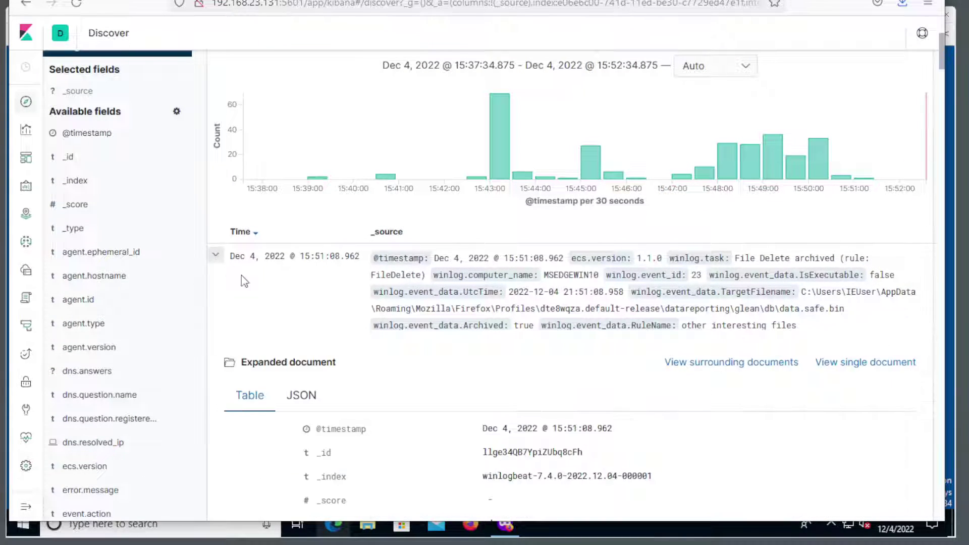
pyautogui.scroll(-8, 328, 383)
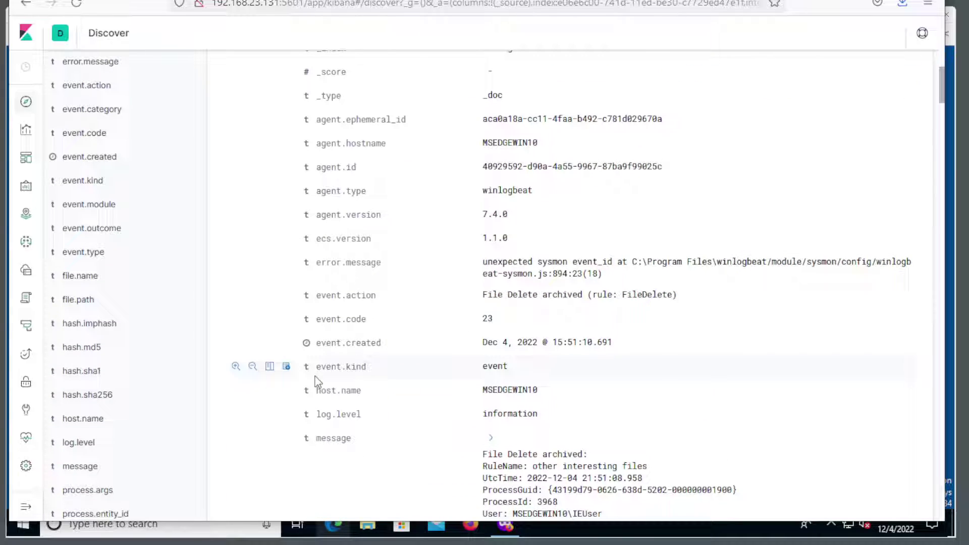
pyautogui.scroll(-5, 316, 383)
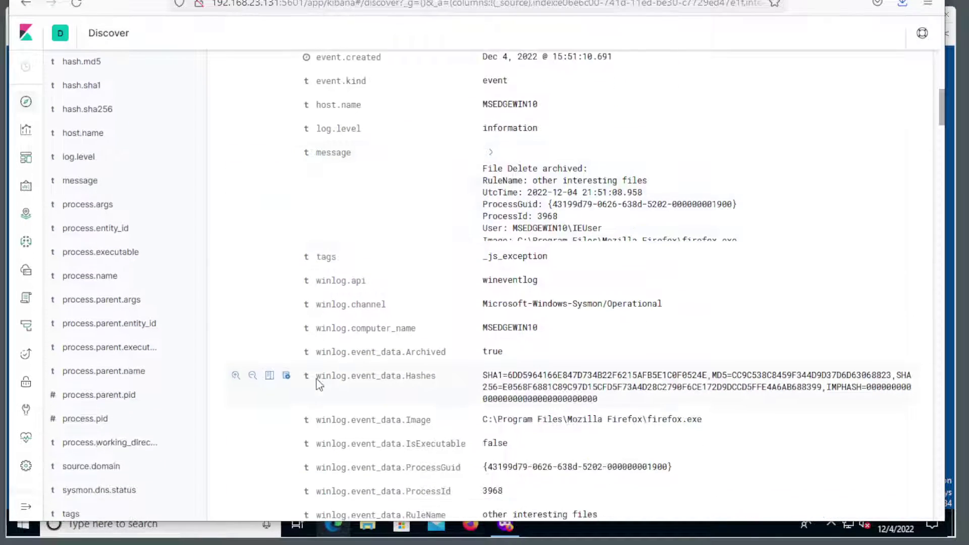
pyautogui.scroll(-3, 318, 385)
pyautogui.scroll(-2, 319, 385)
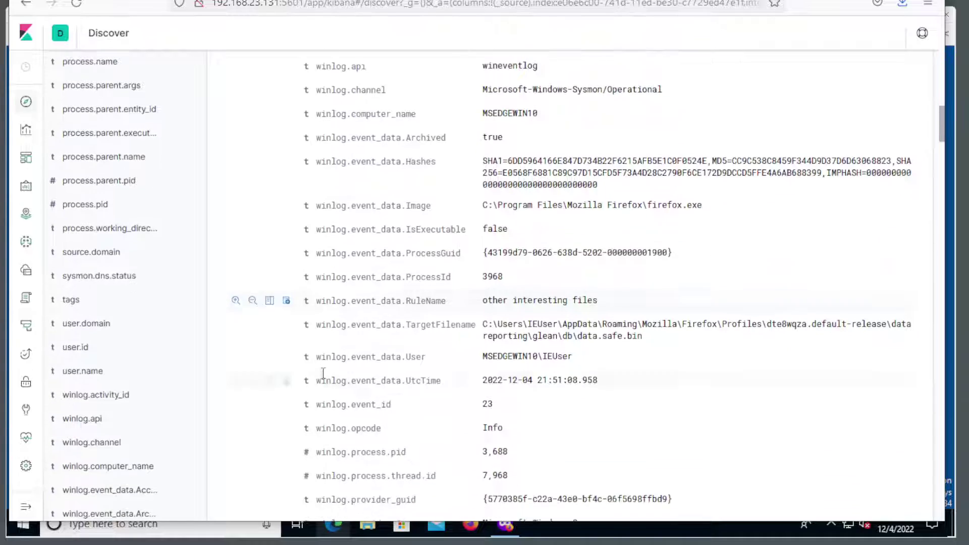
pyautogui.scroll(-2, 402, 341)
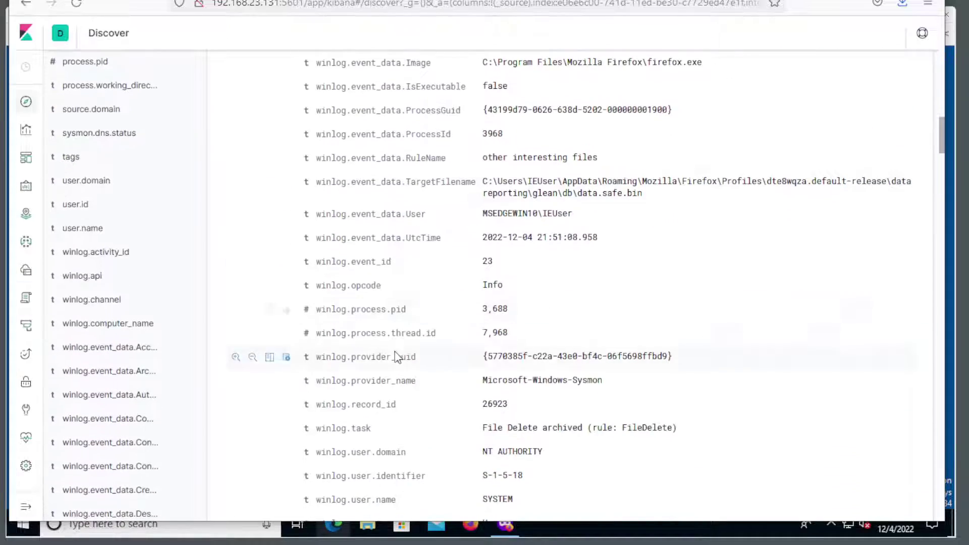
pyautogui.scroll(20, 399, 348)
pyautogui.scroll(3, 395, 353)
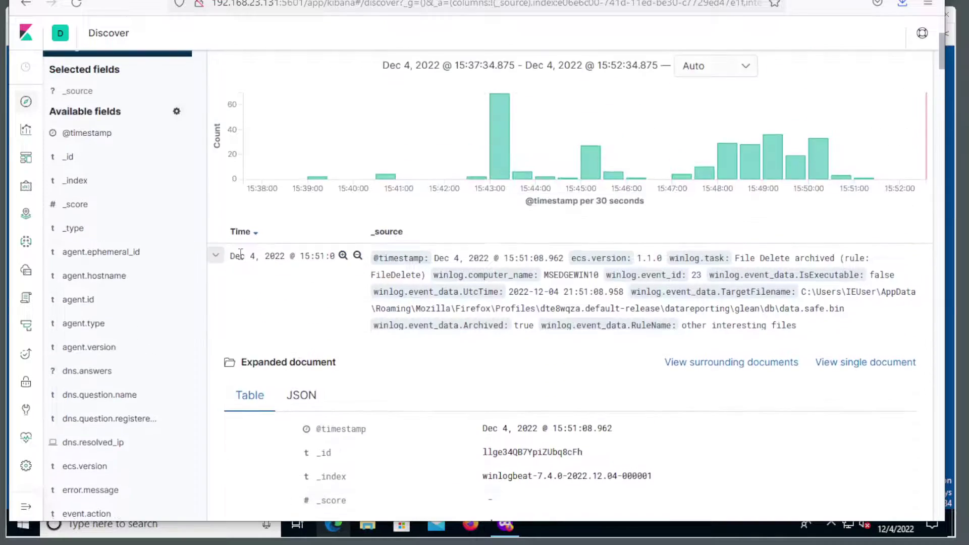
pyautogui.click(216, 257)
pyautogui.scroll(5, 288, 305)
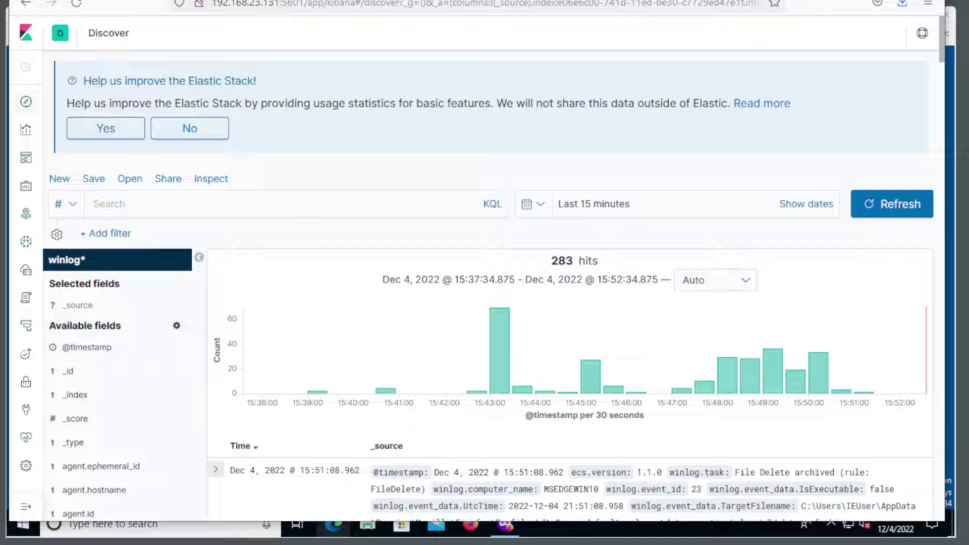
# Step: Launch Command Prompt on the Windows 10 VM and run 'whoami' to print the current user
pyautogui.click(345, 492)
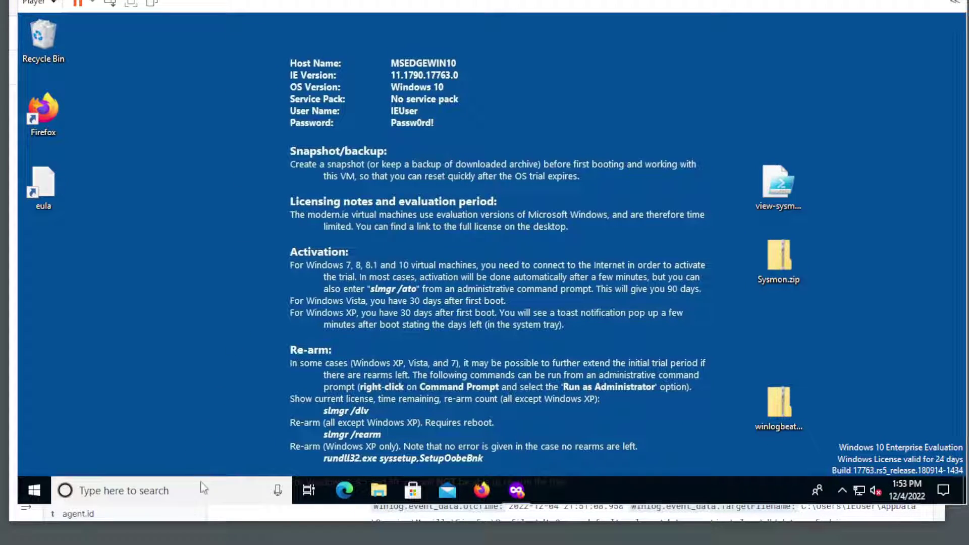
pyautogui.click(203, 486)
pyautogui.write('c')
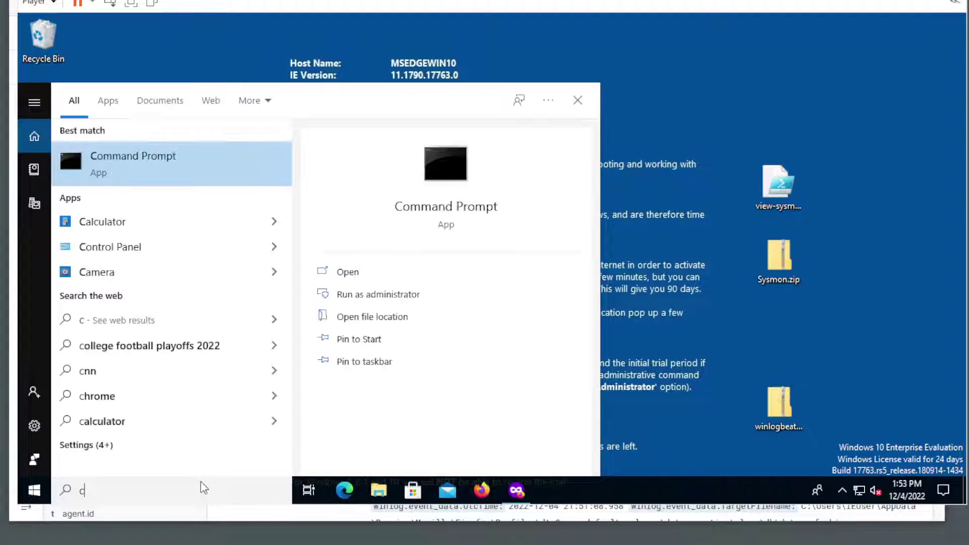
pyautogui.write('md')
pyautogui.press('Return')
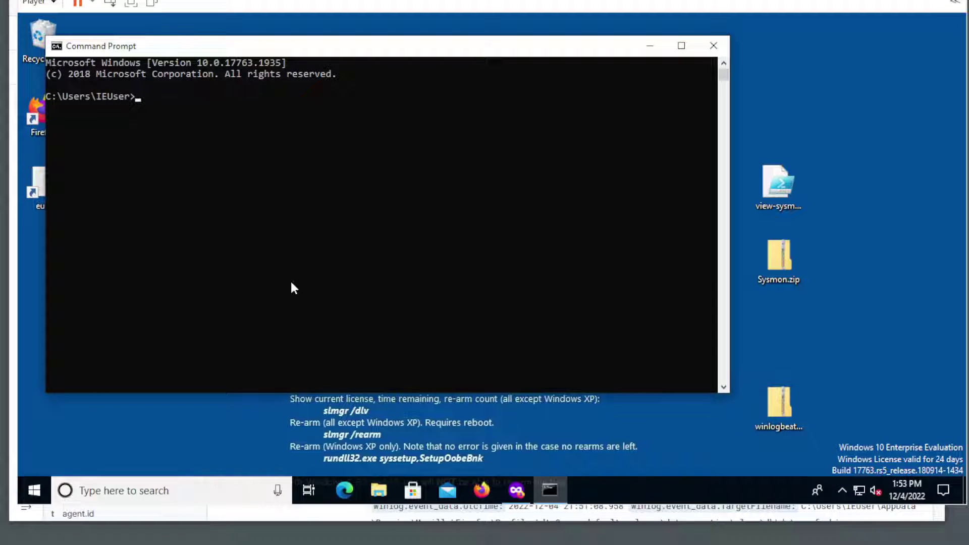
pyautogui.write('whoami')
pyautogui.press('Return')
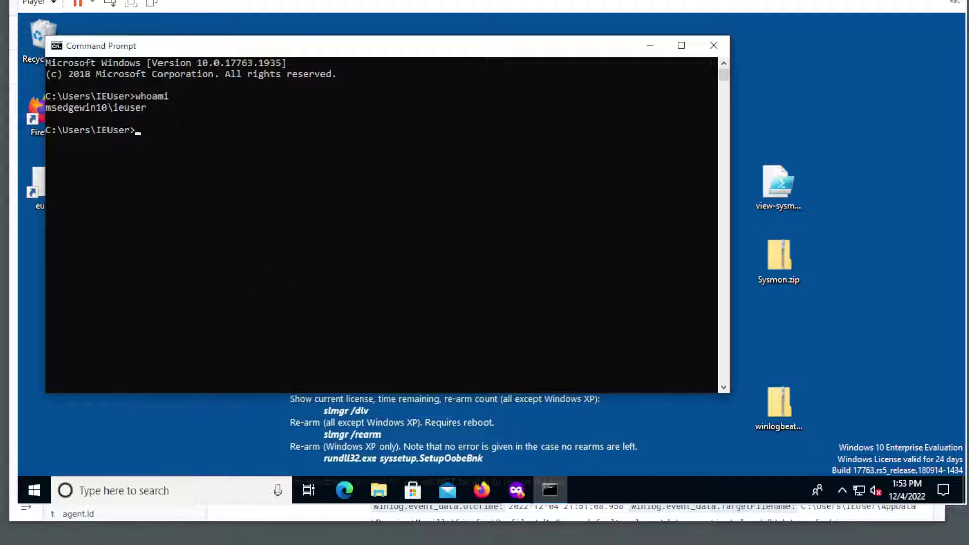
# Step: Refresh Kibana Discover and search for 'whoami' to find the new event
pyautogui.hotkey('alt', 'Tab')
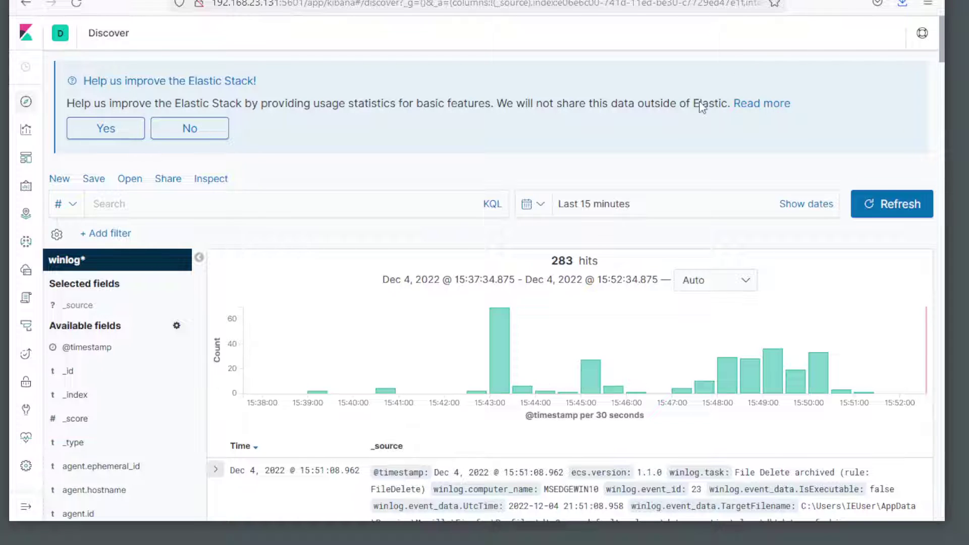
pyautogui.scroll(-2, 448, 235)
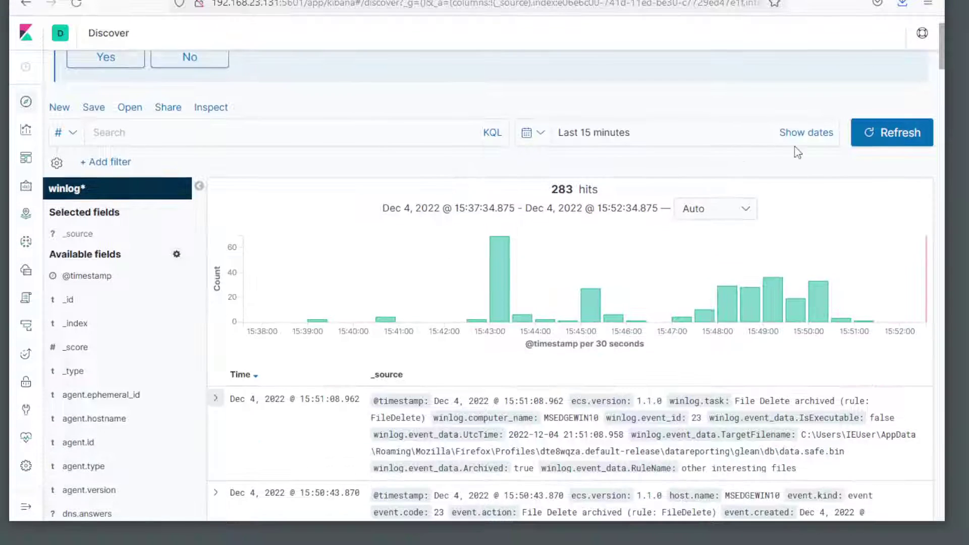
pyautogui.click(871, 135)
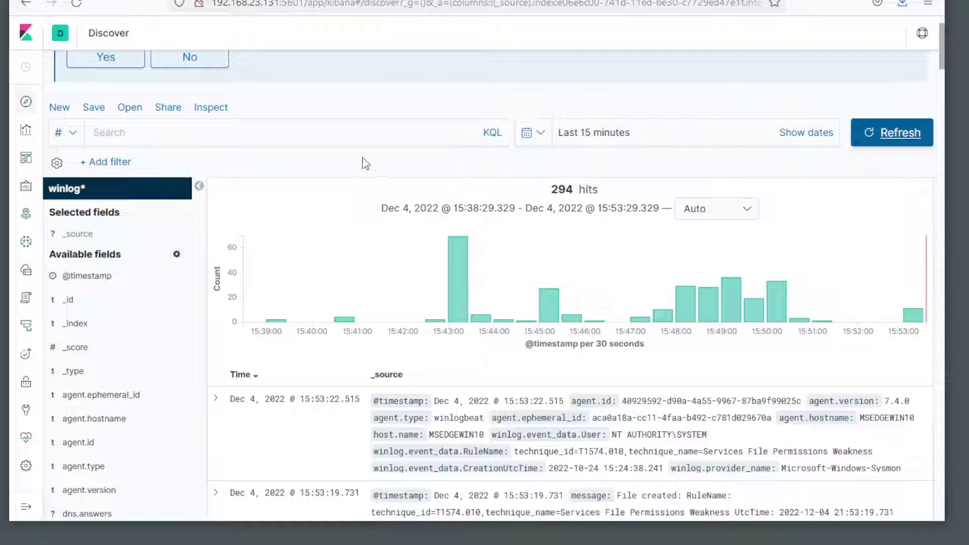
pyautogui.click(309, 133)
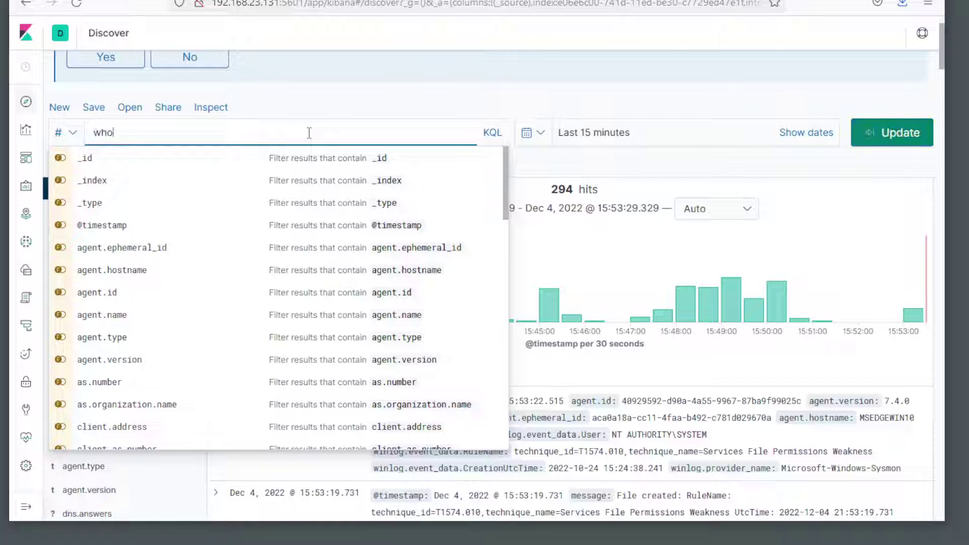
pyautogui.write('whoami')
pyautogui.press('Return')
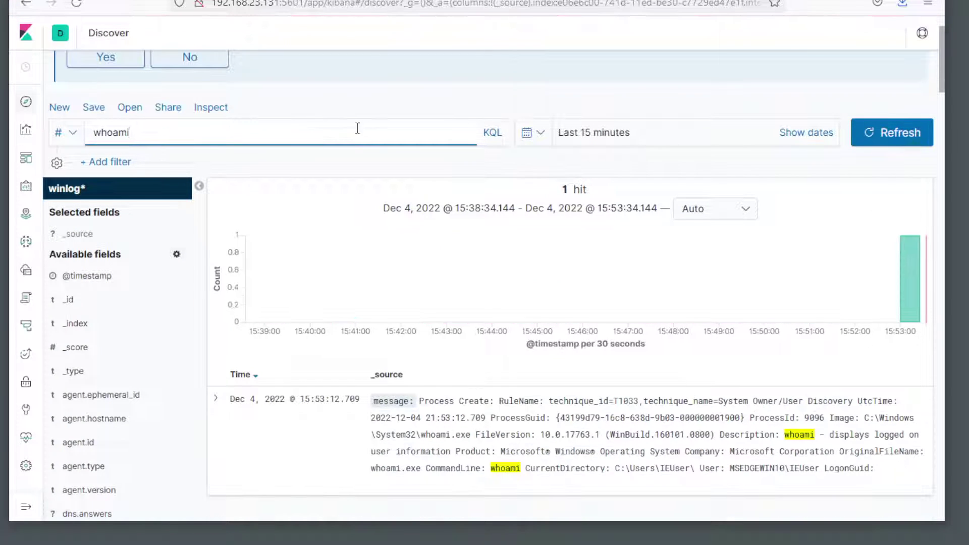
# Step: Expand the whoami event and highlight its RuleName line showing technique T1033
pyautogui.scroll(-3, 414, 379)
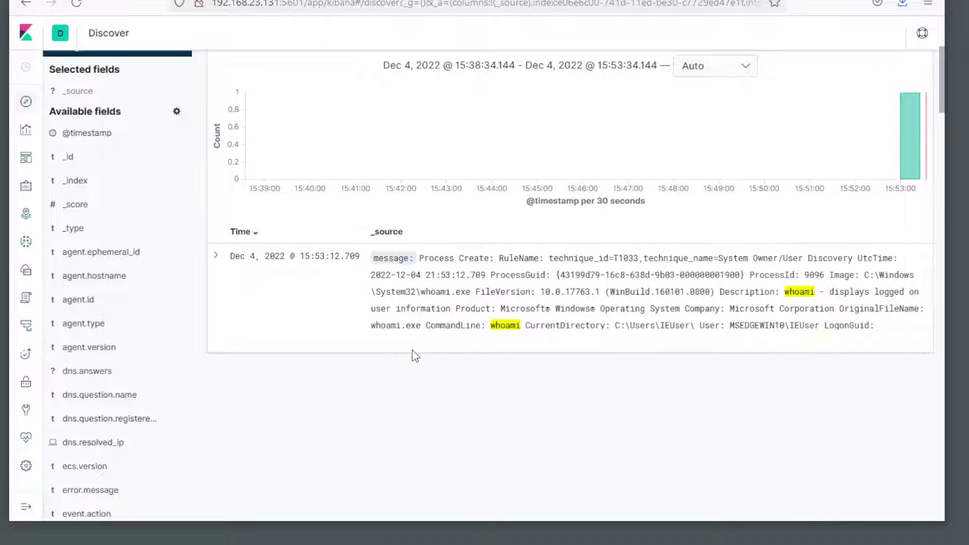
pyautogui.click(215, 256)
pyautogui.scroll(-10, 346, 340)
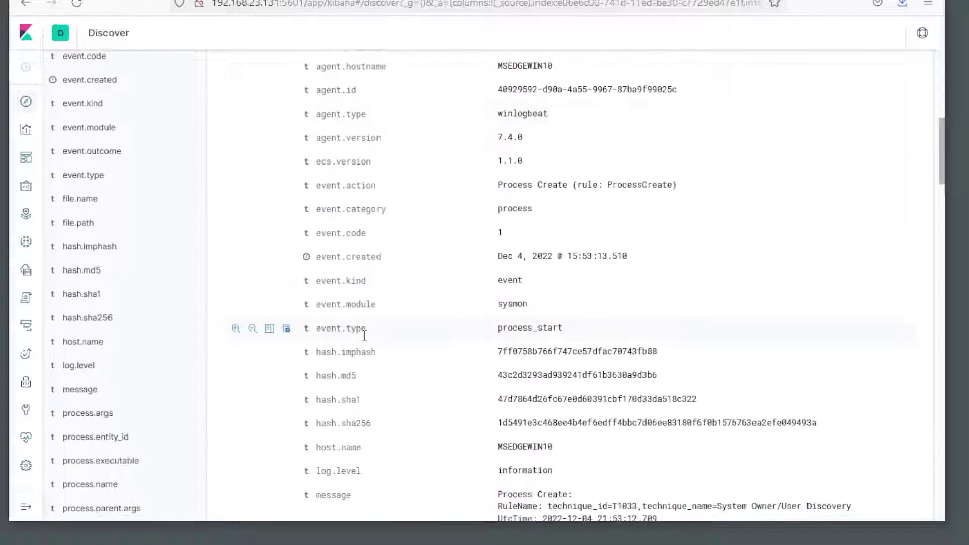
pyautogui.scroll(-4, 364, 335)
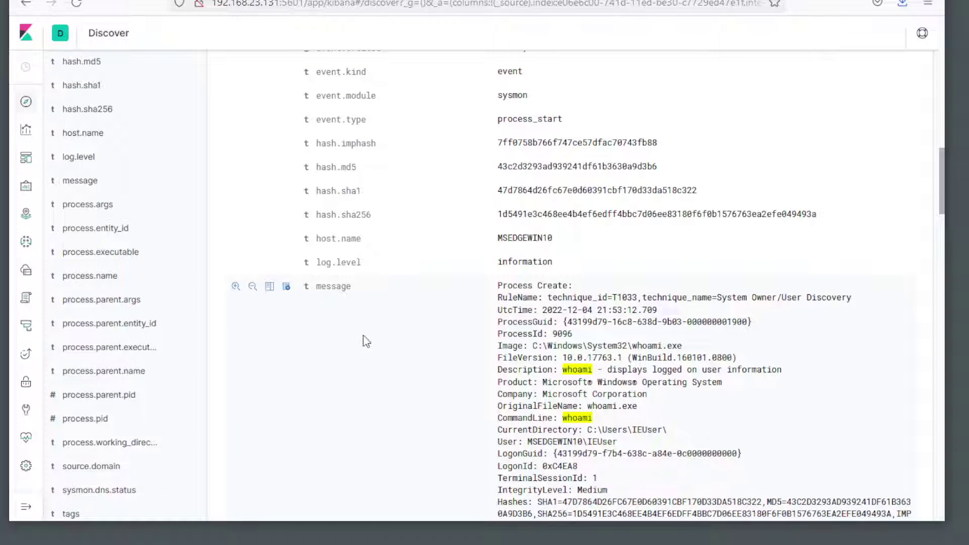
pyautogui.scroll(-3, 364, 339)
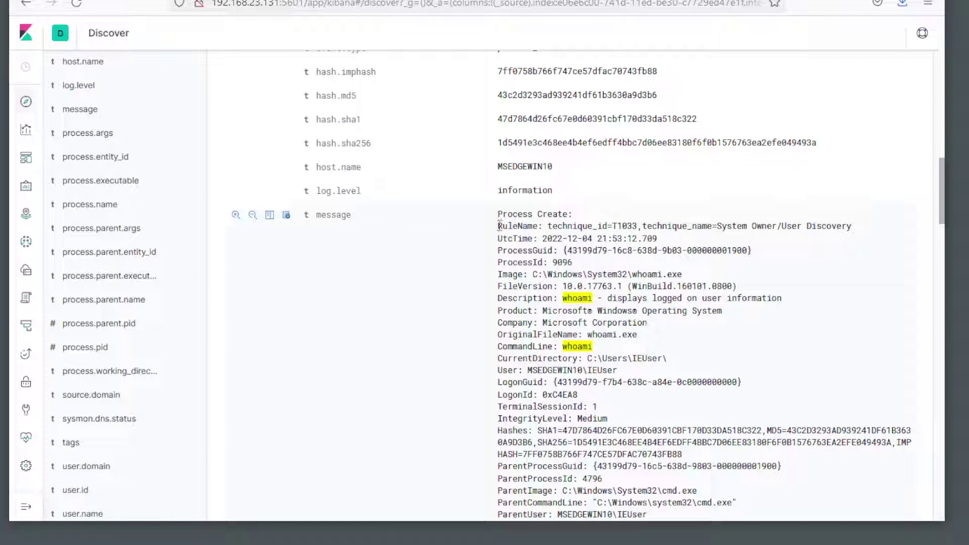
pyautogui.moveTo(499, 226); pyautogui.dragTo(861, 232)
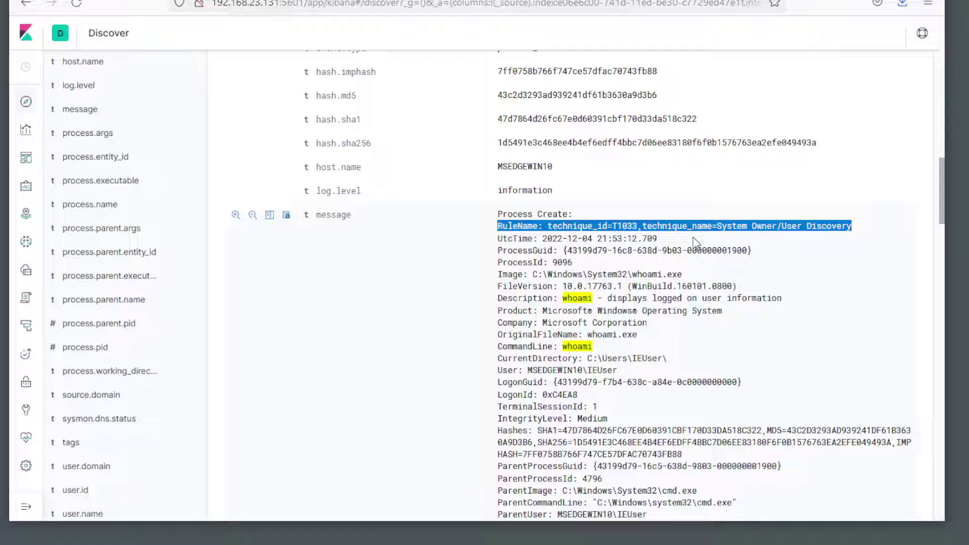
pyautogui.scroll(15, 694, 239)
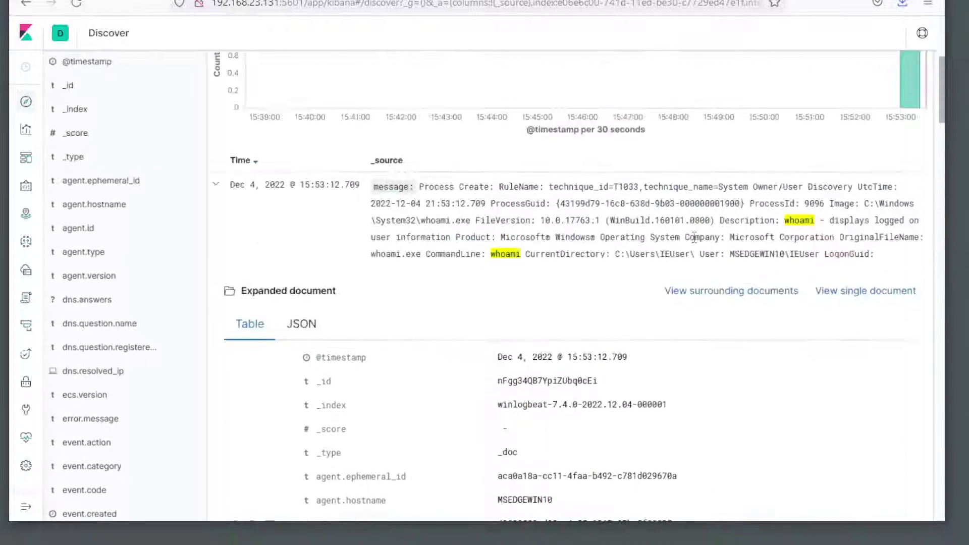
pyautogui.scroll(4, 694, 237)
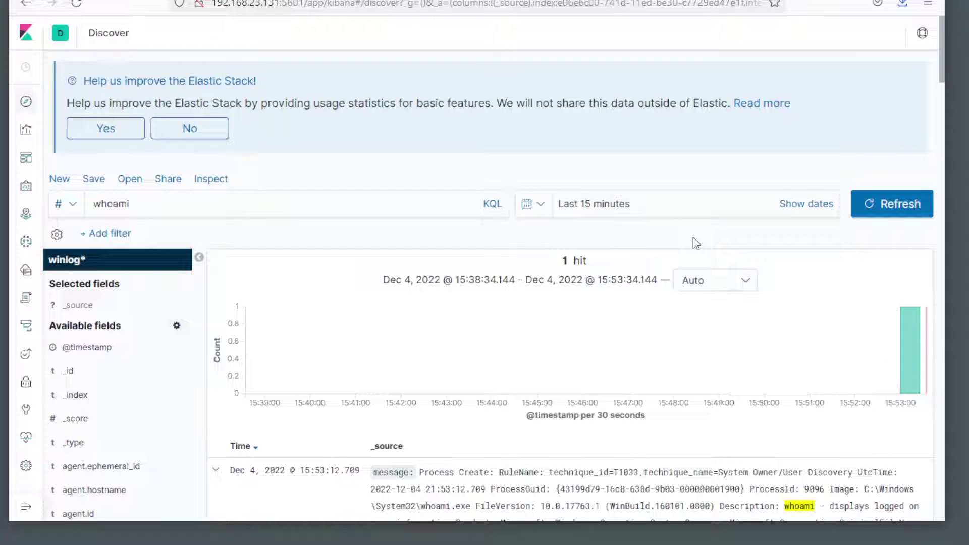